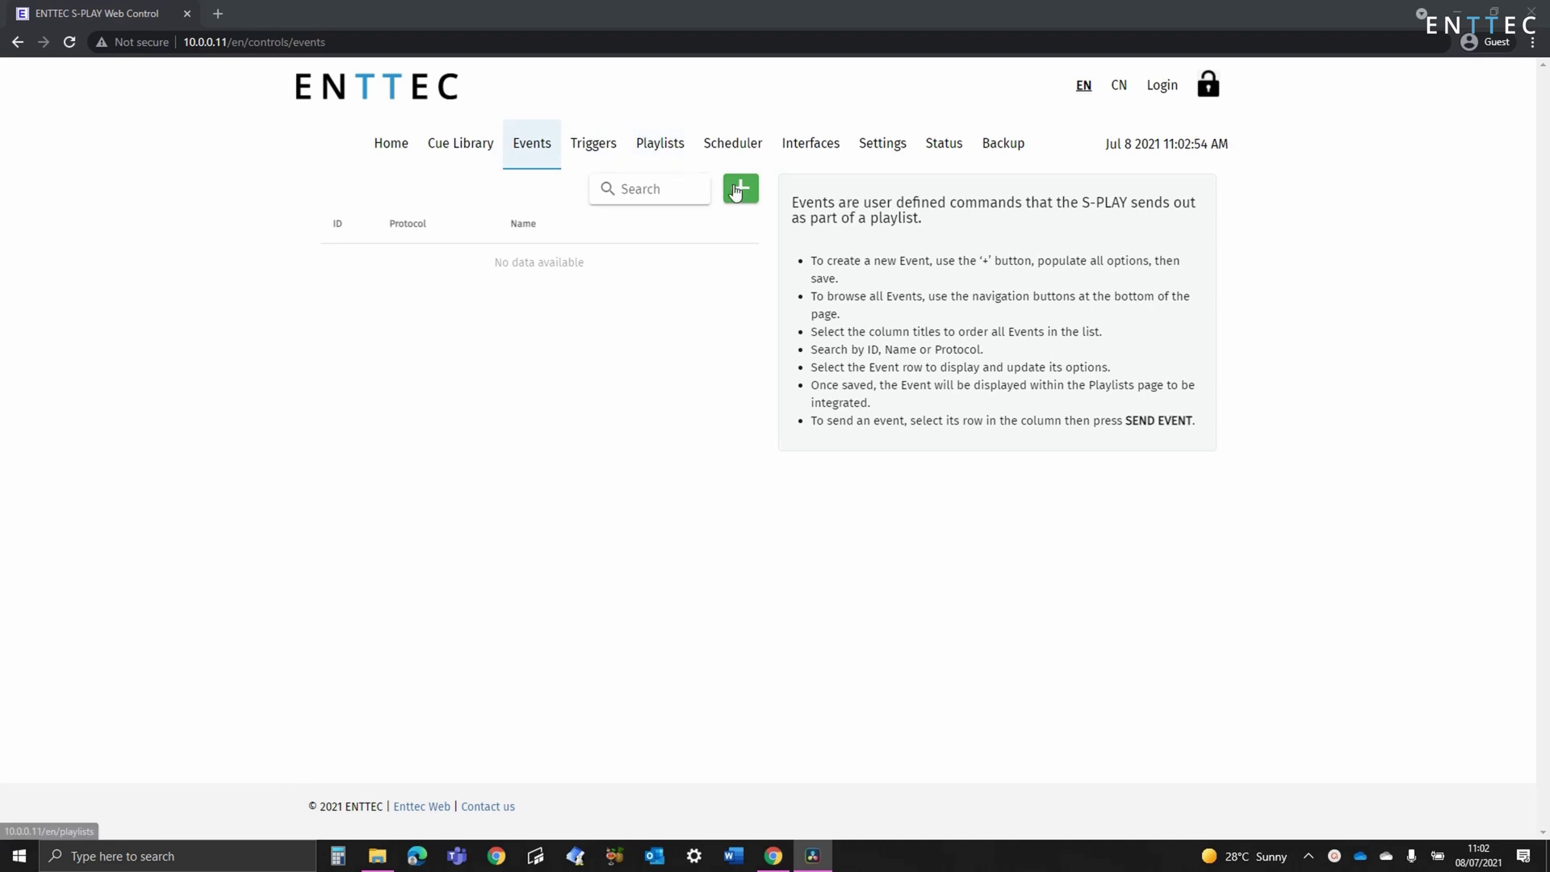
- Start a new event named 'My OSC Event' with OSC as the output type
click(739, 190)
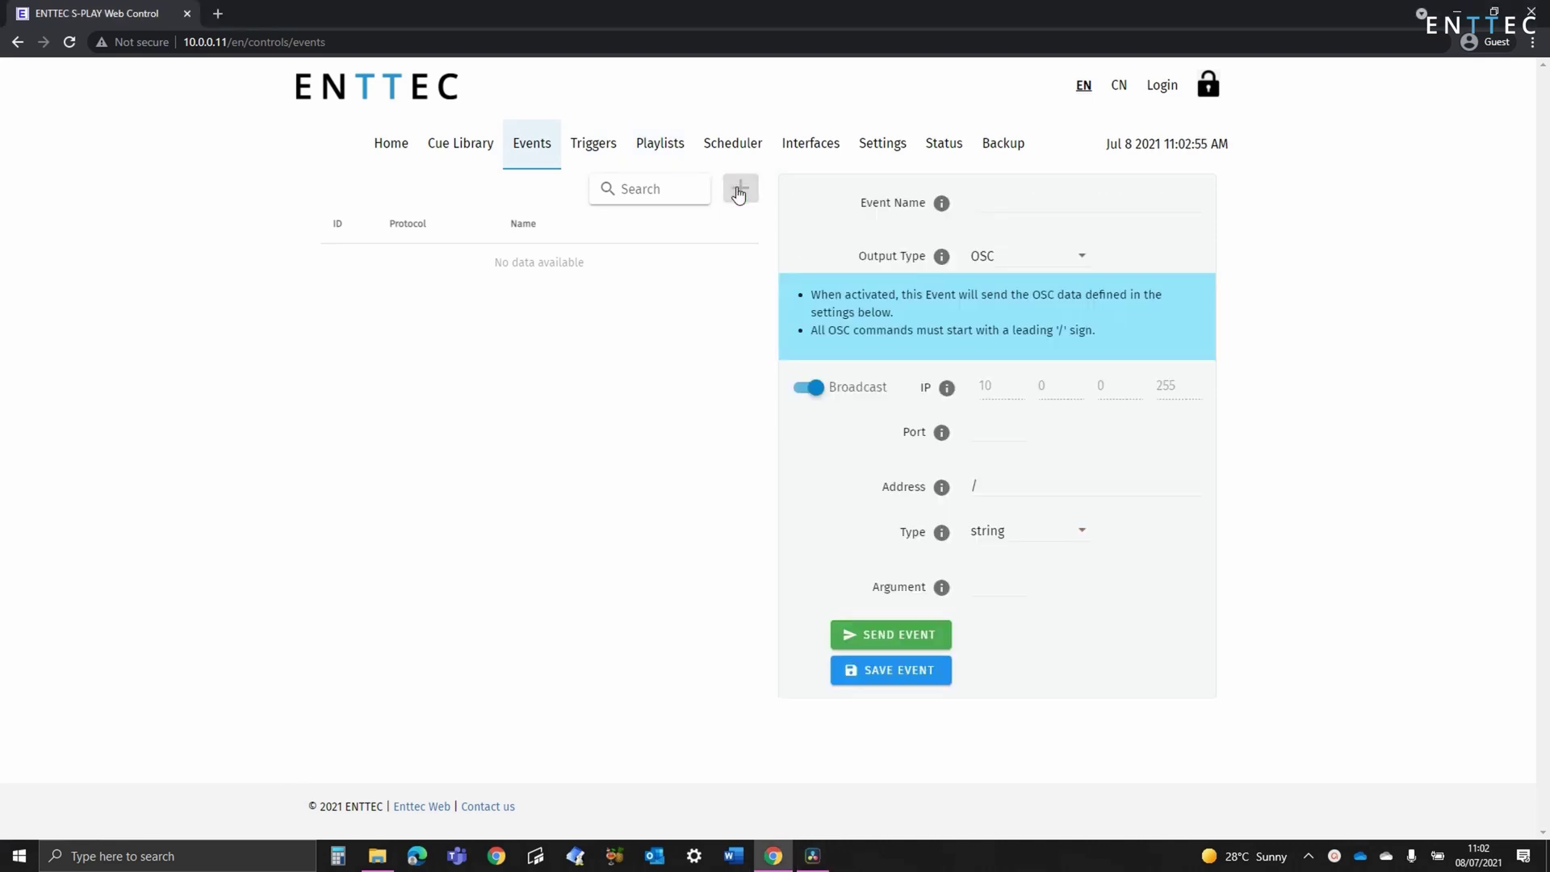
click(973, 201)
text(My OSC E)
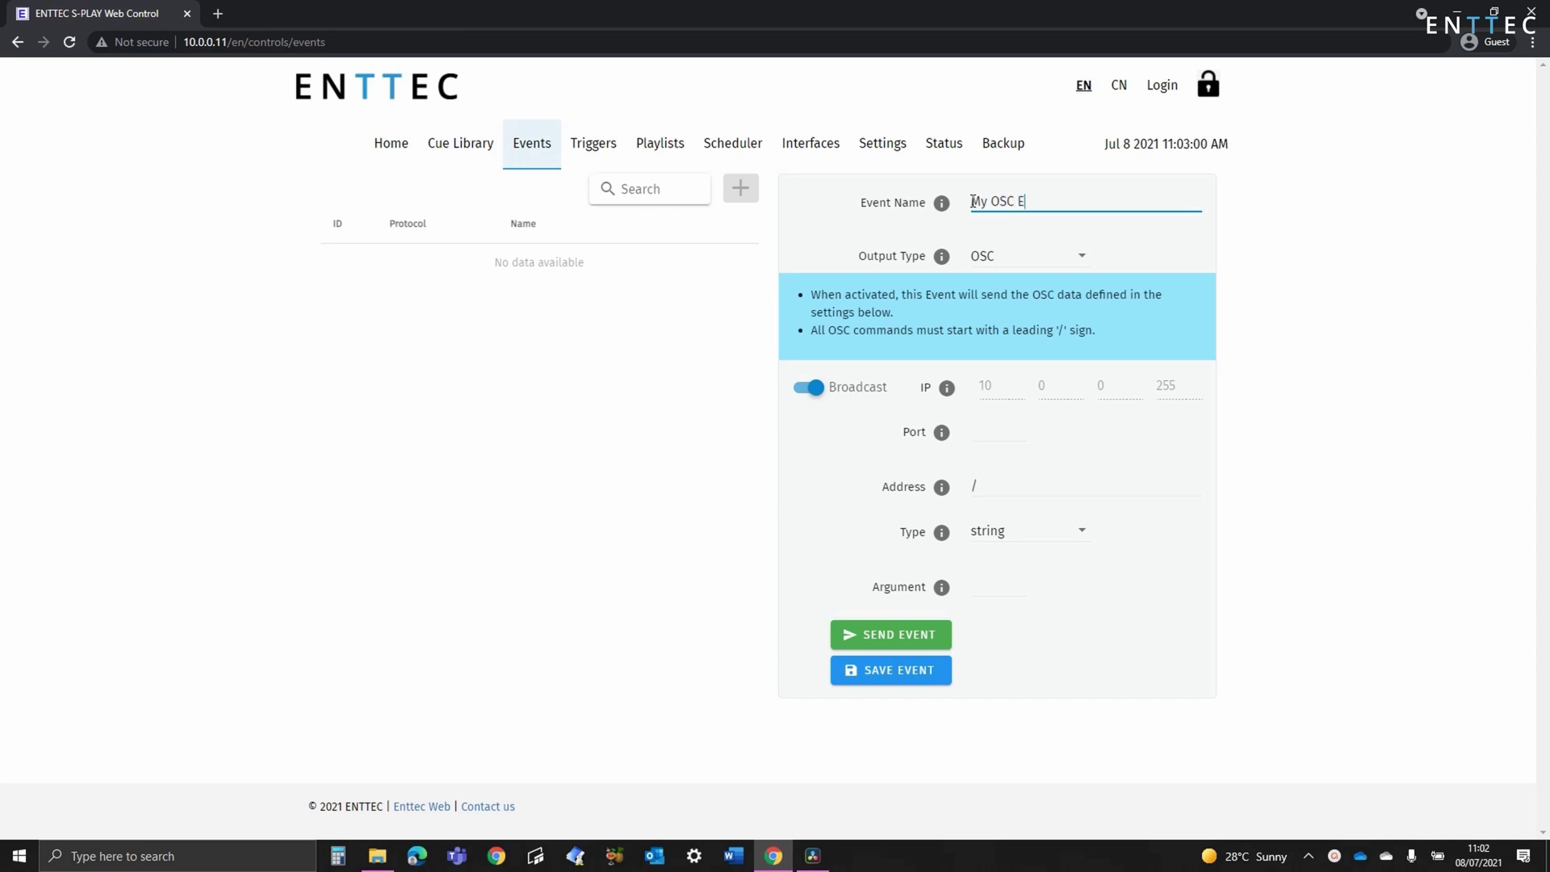
text(vent)
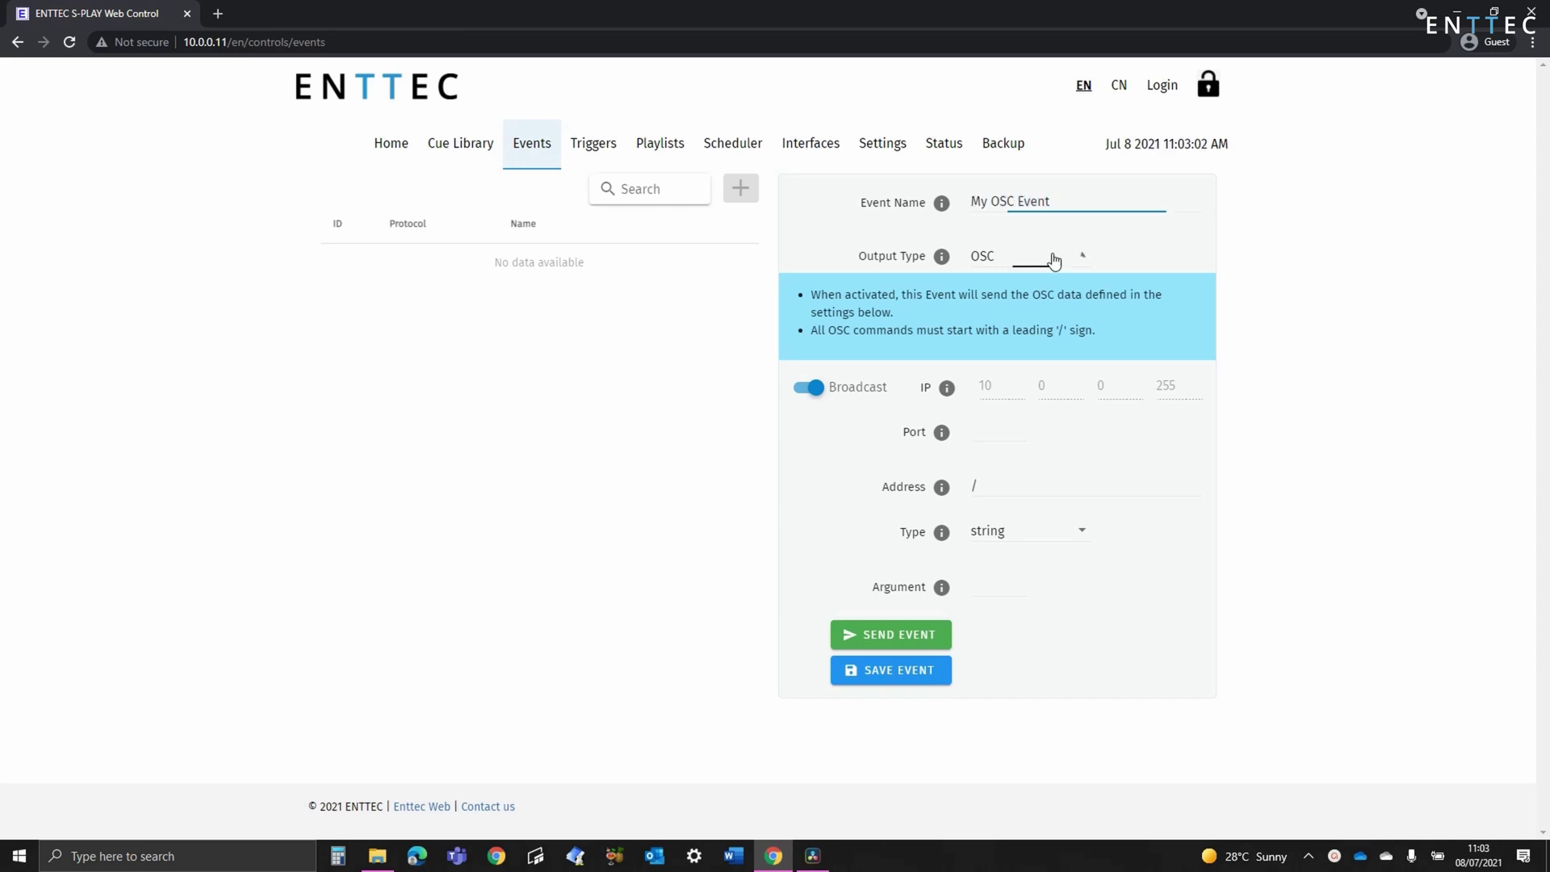
click(1049, 256)
click(1051, 267)
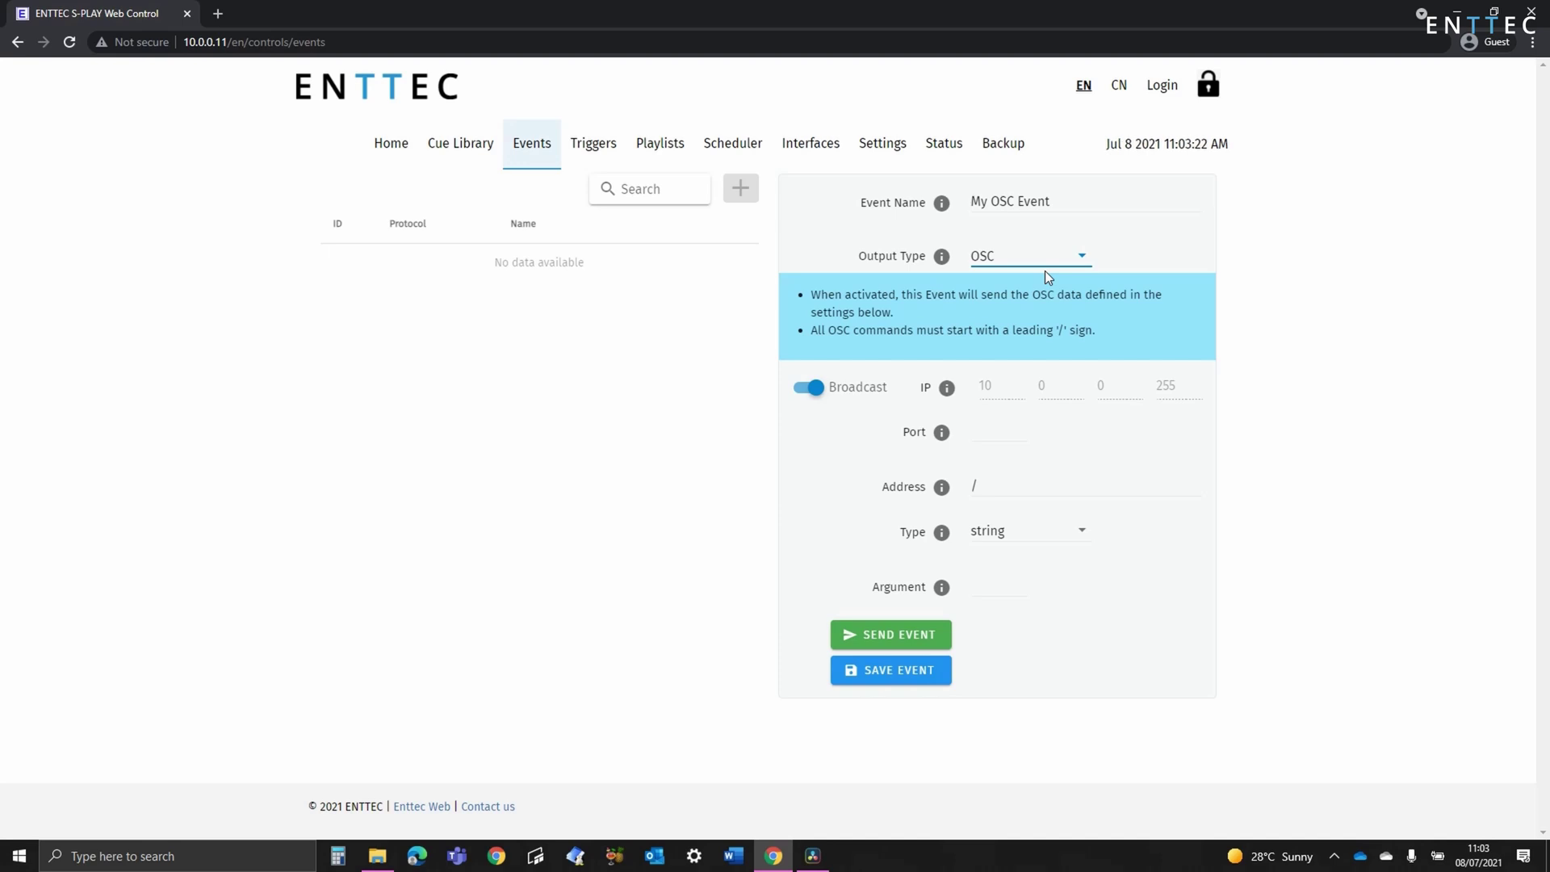
- Send it unicast to 10.0.0.10 on port 3000 with OSC address /go
click(815, 393)
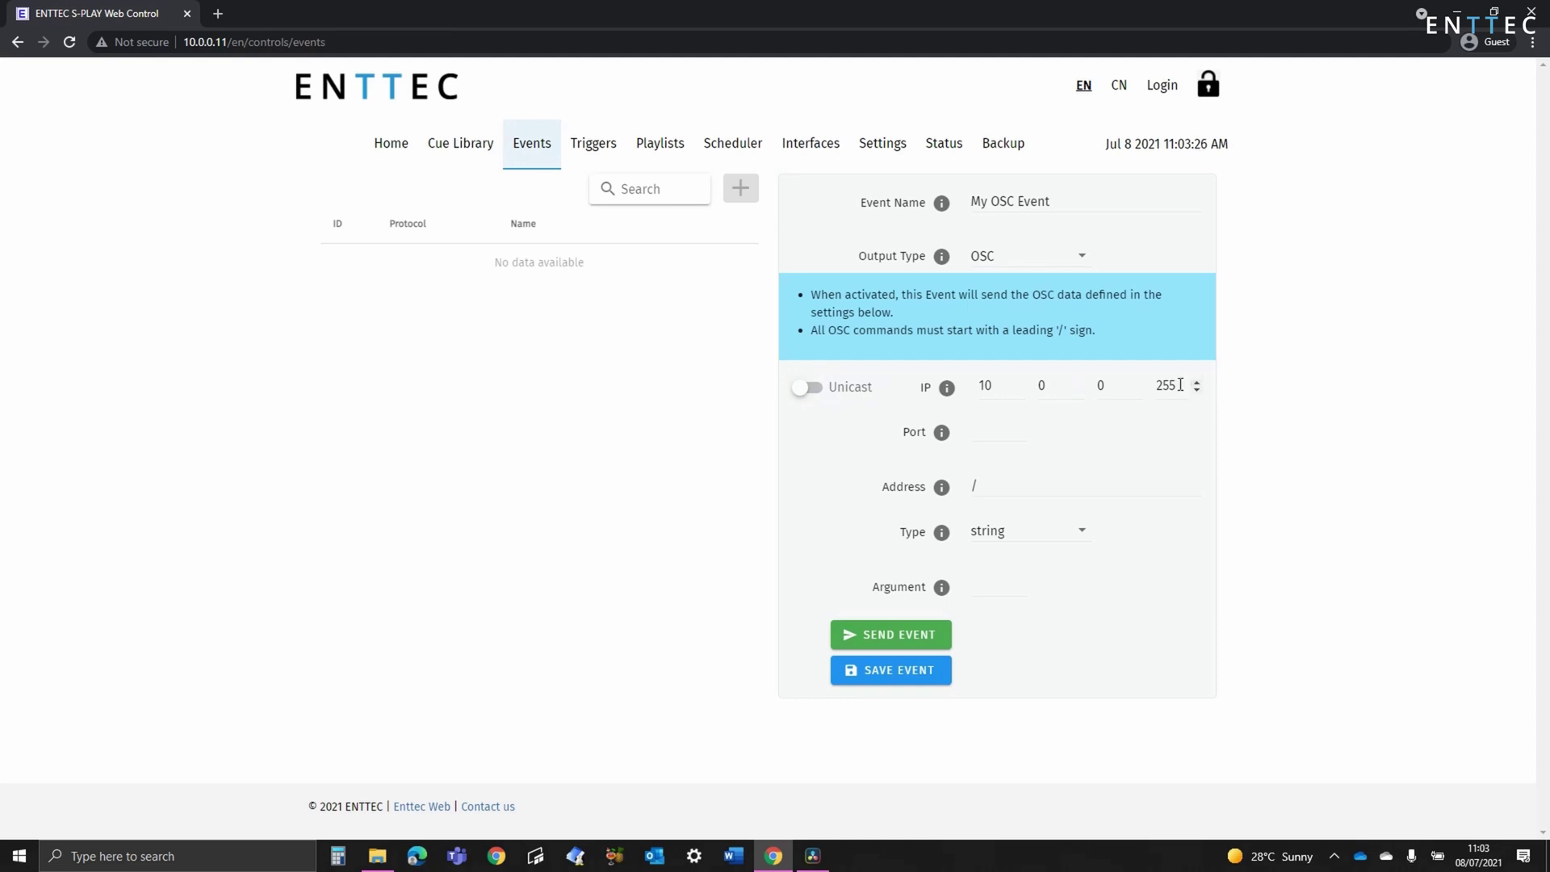
key(BackSpace)
key(BackSpace)
text(10)
click(981, 430)
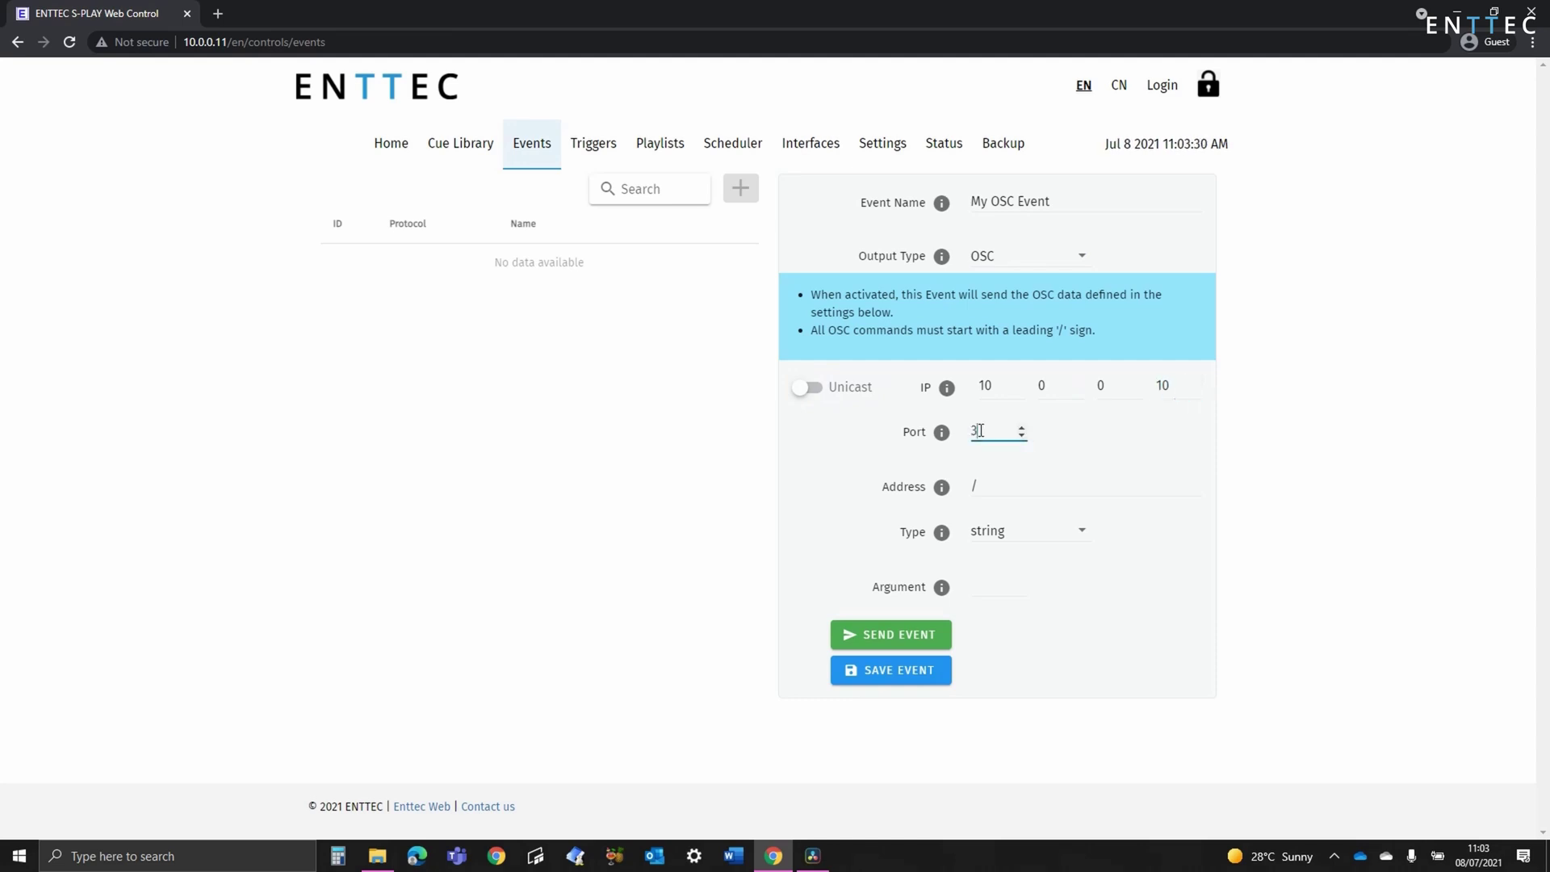
text(3000)
click(1004, 486)
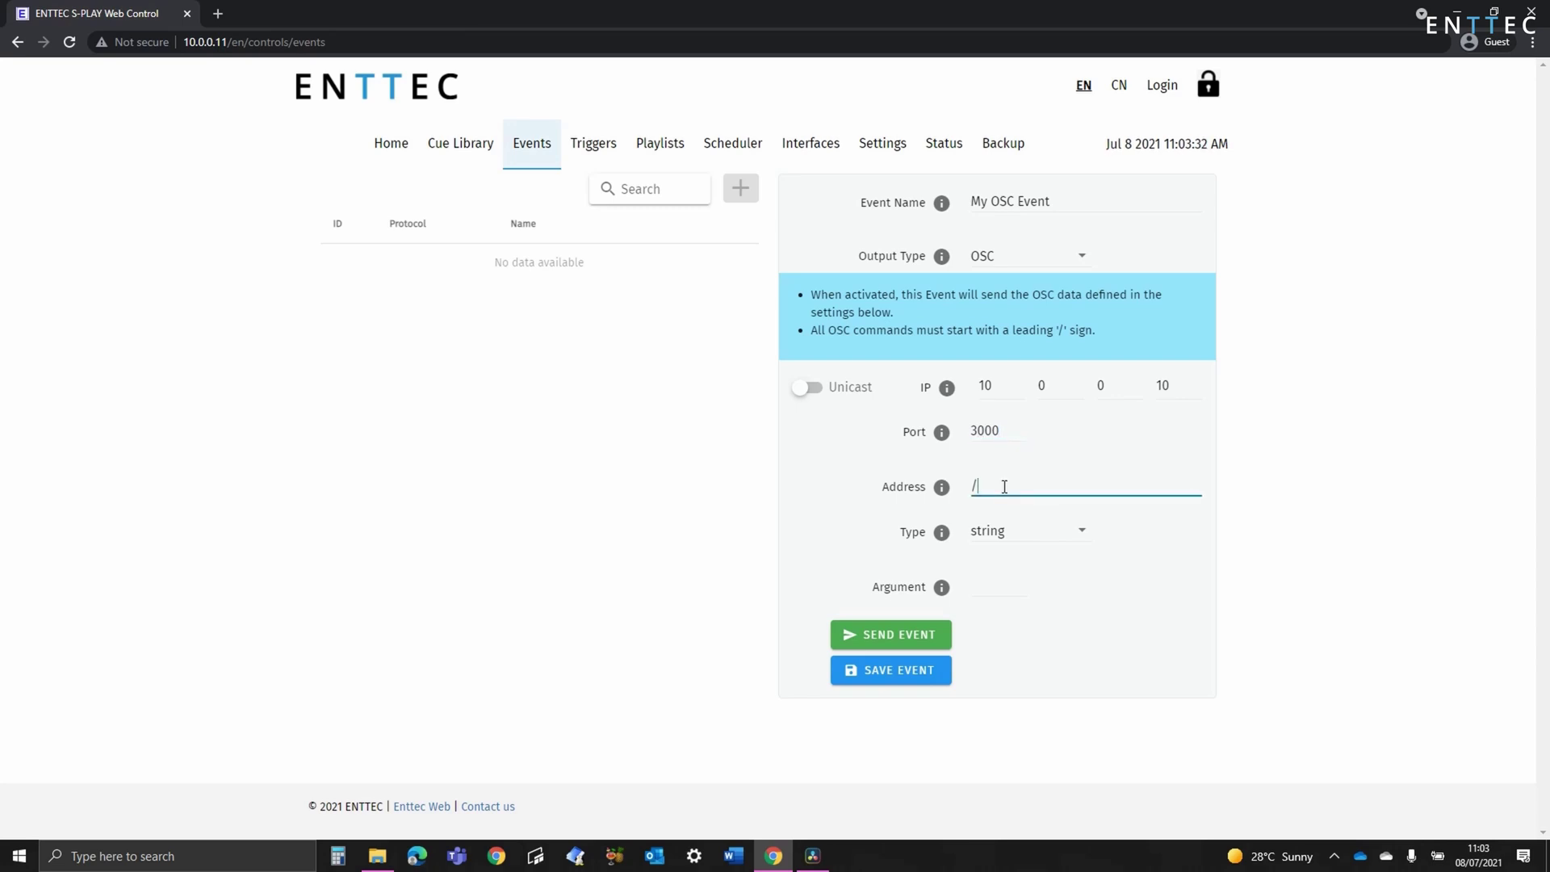
text(go)
- Add the string argument 'word' and save the OSC event
click(1005, 539)
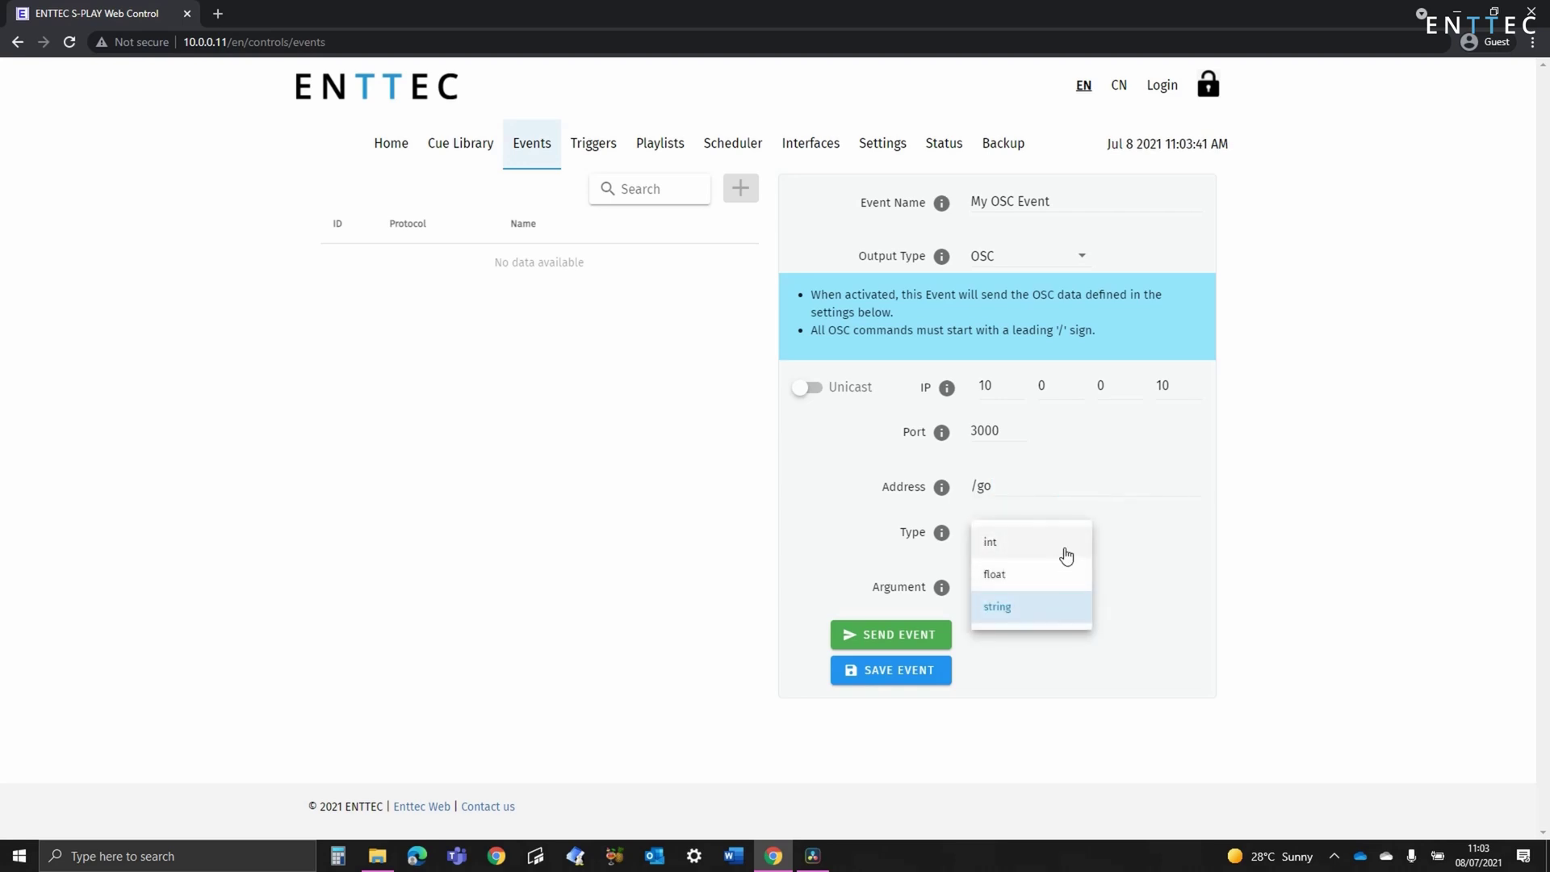
click(1058, 615)
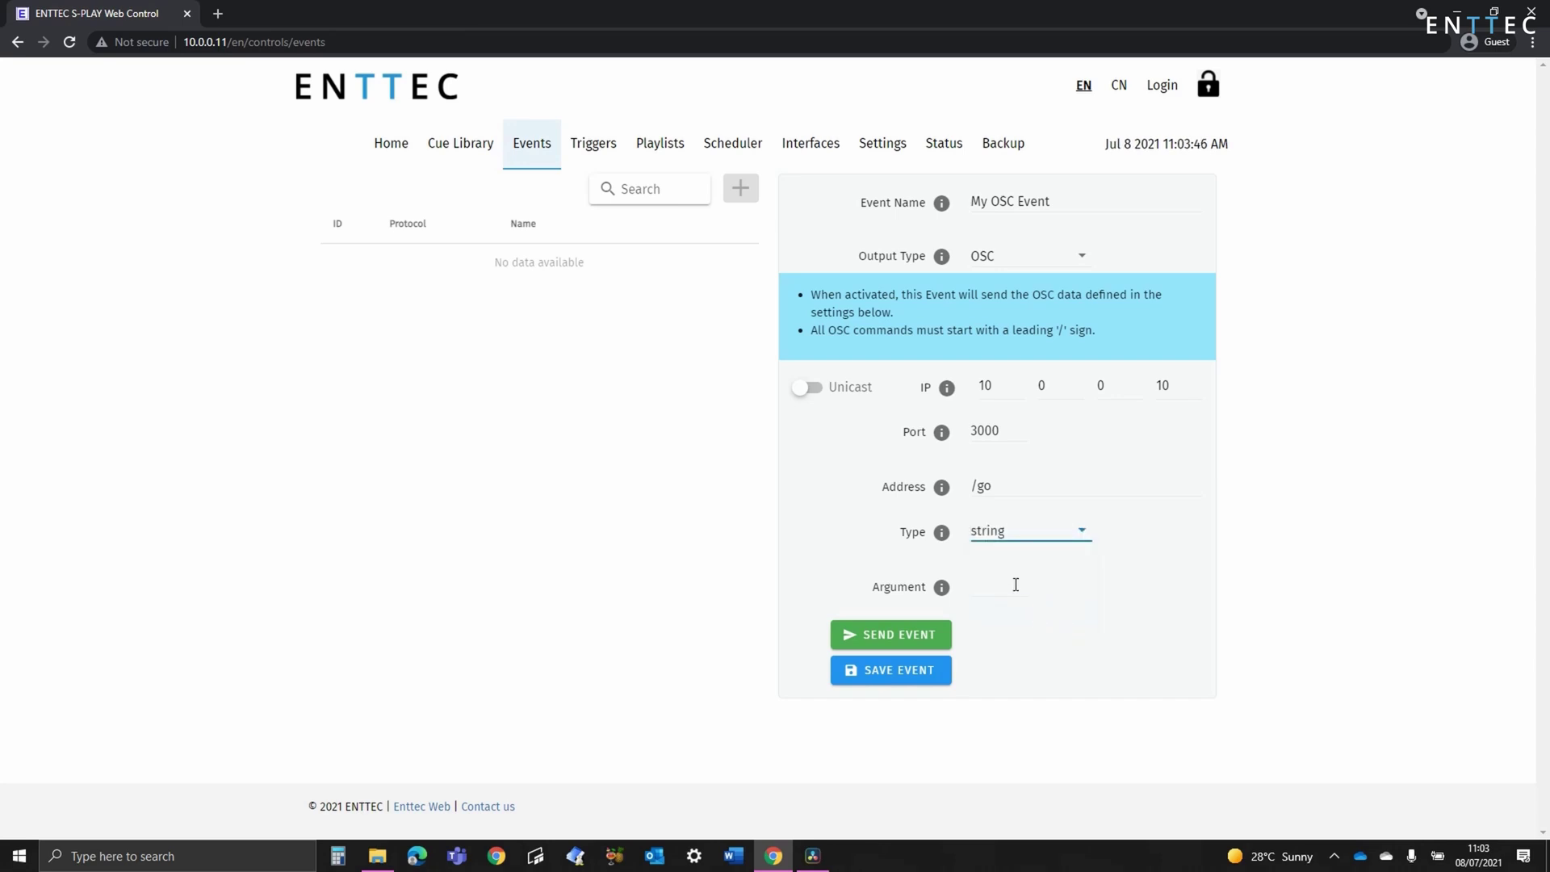
click(1011, 583)
text(word)
click(922, 675)
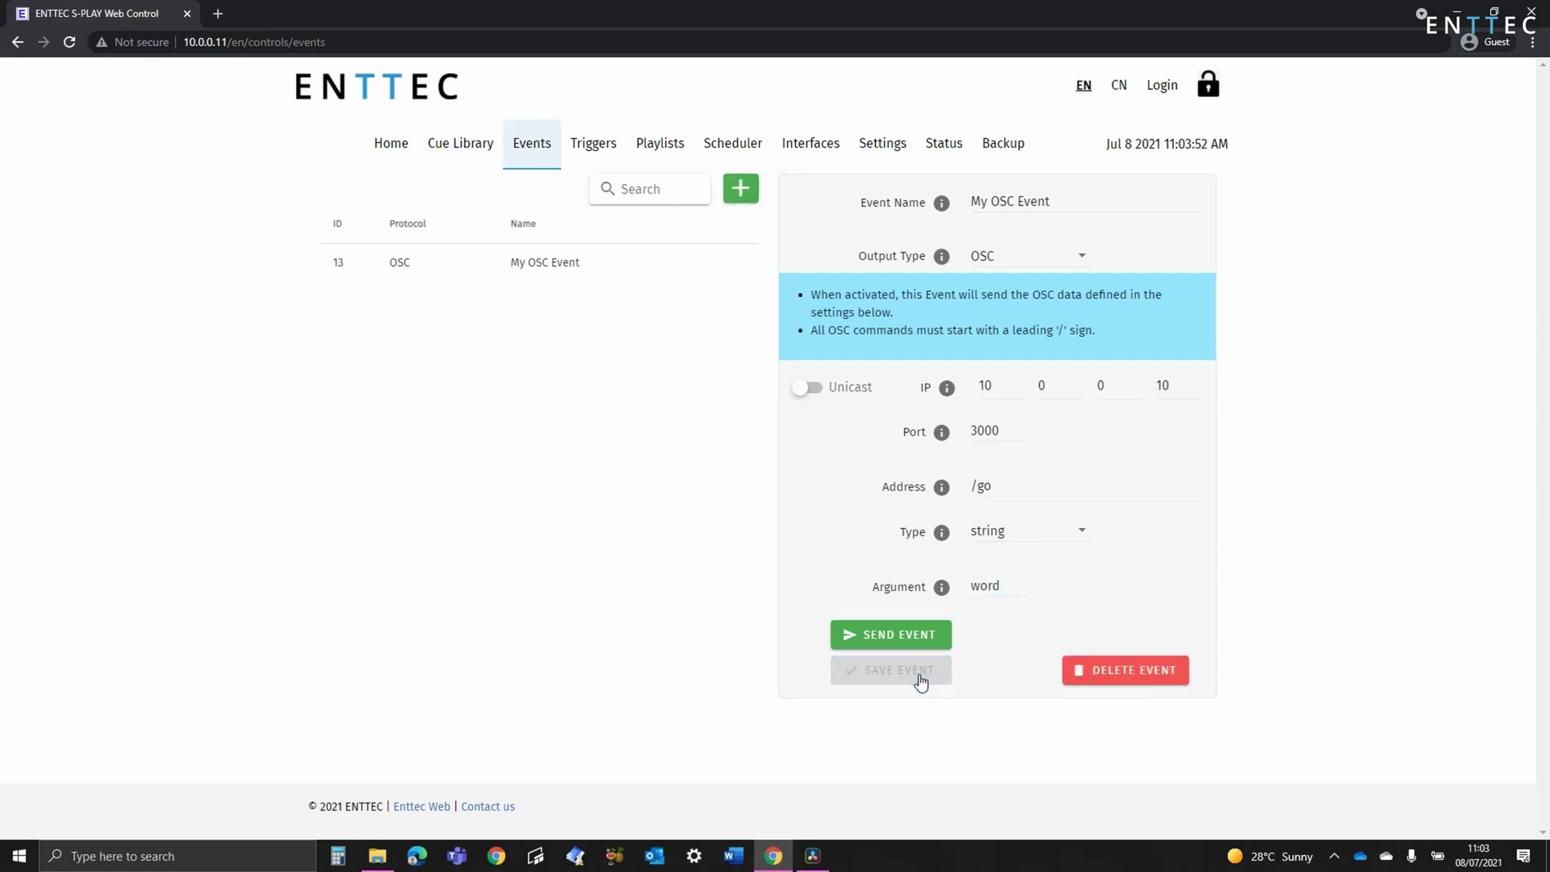
- Save a new RS232 event called 'My RS232 Event' with command test/l
click(745, 195)
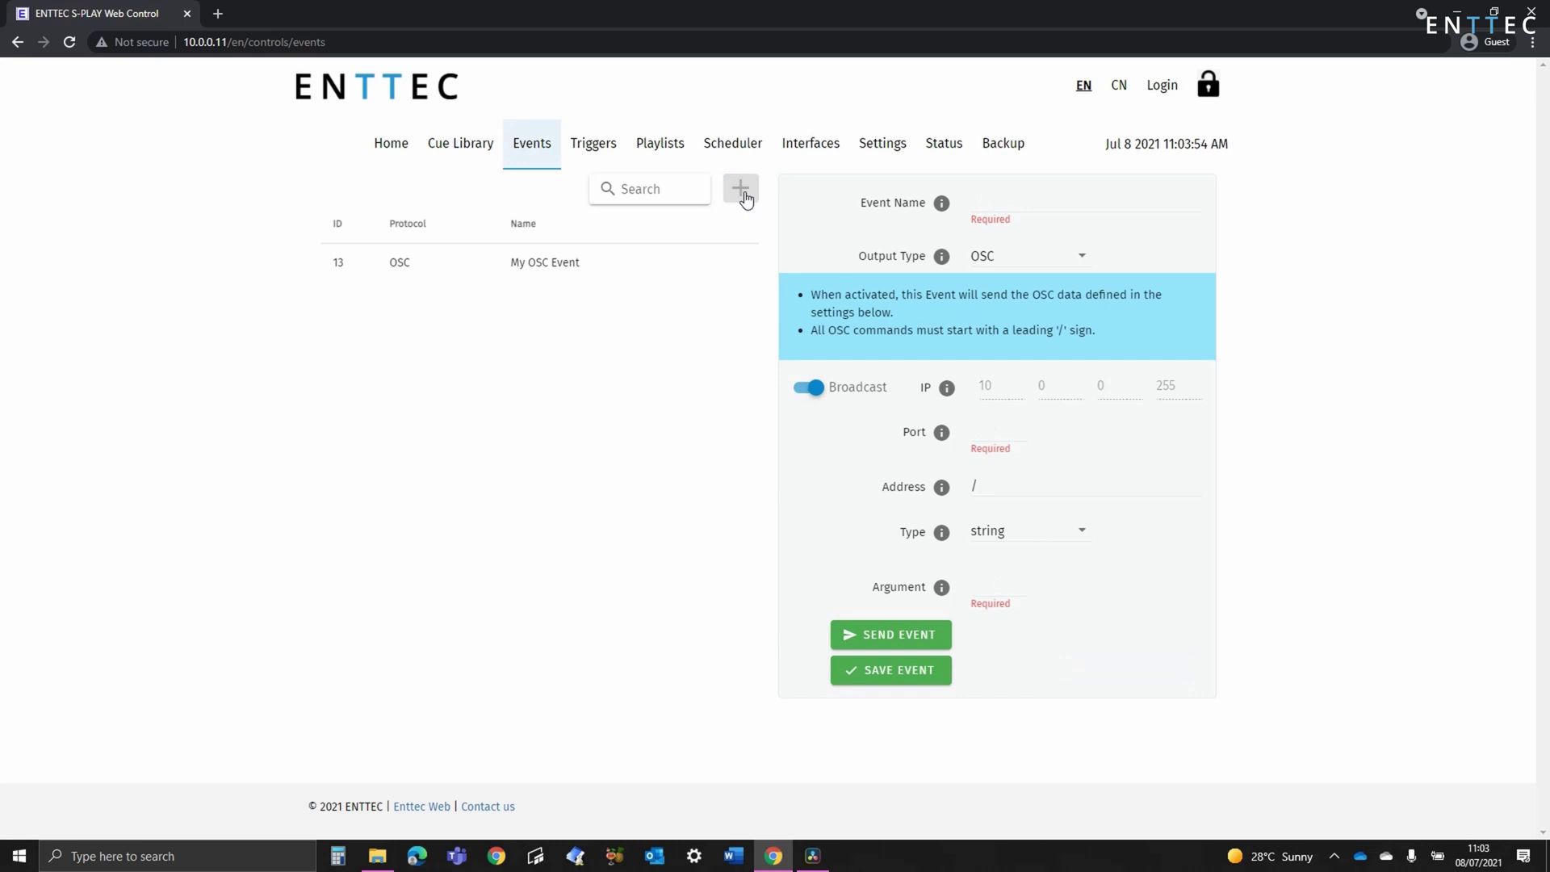
click(999, 259)
click(1003, 303)
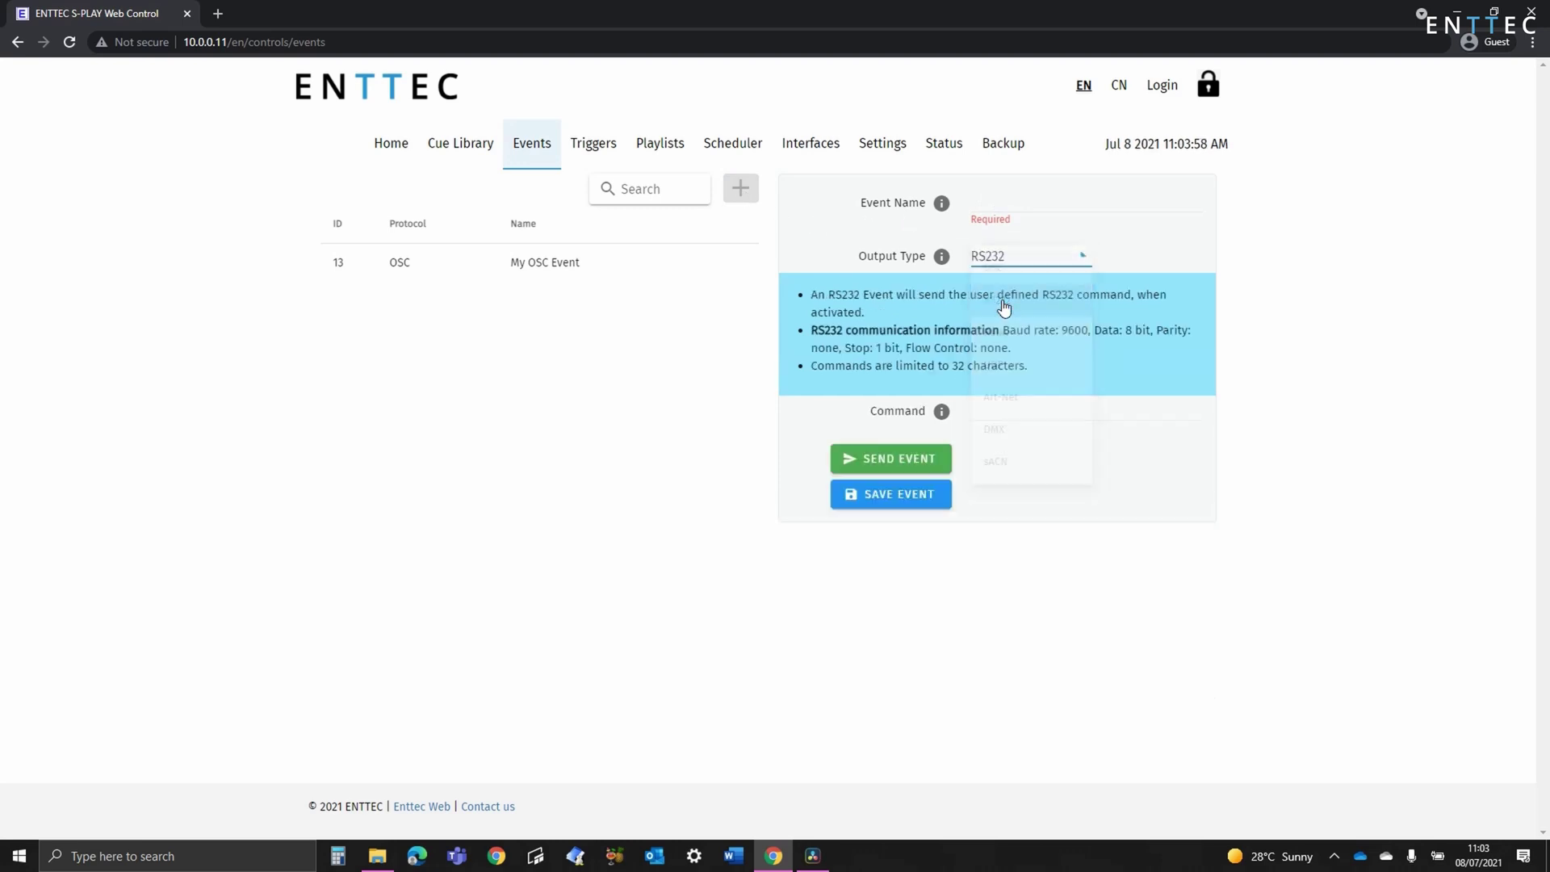
click(1001, 205)
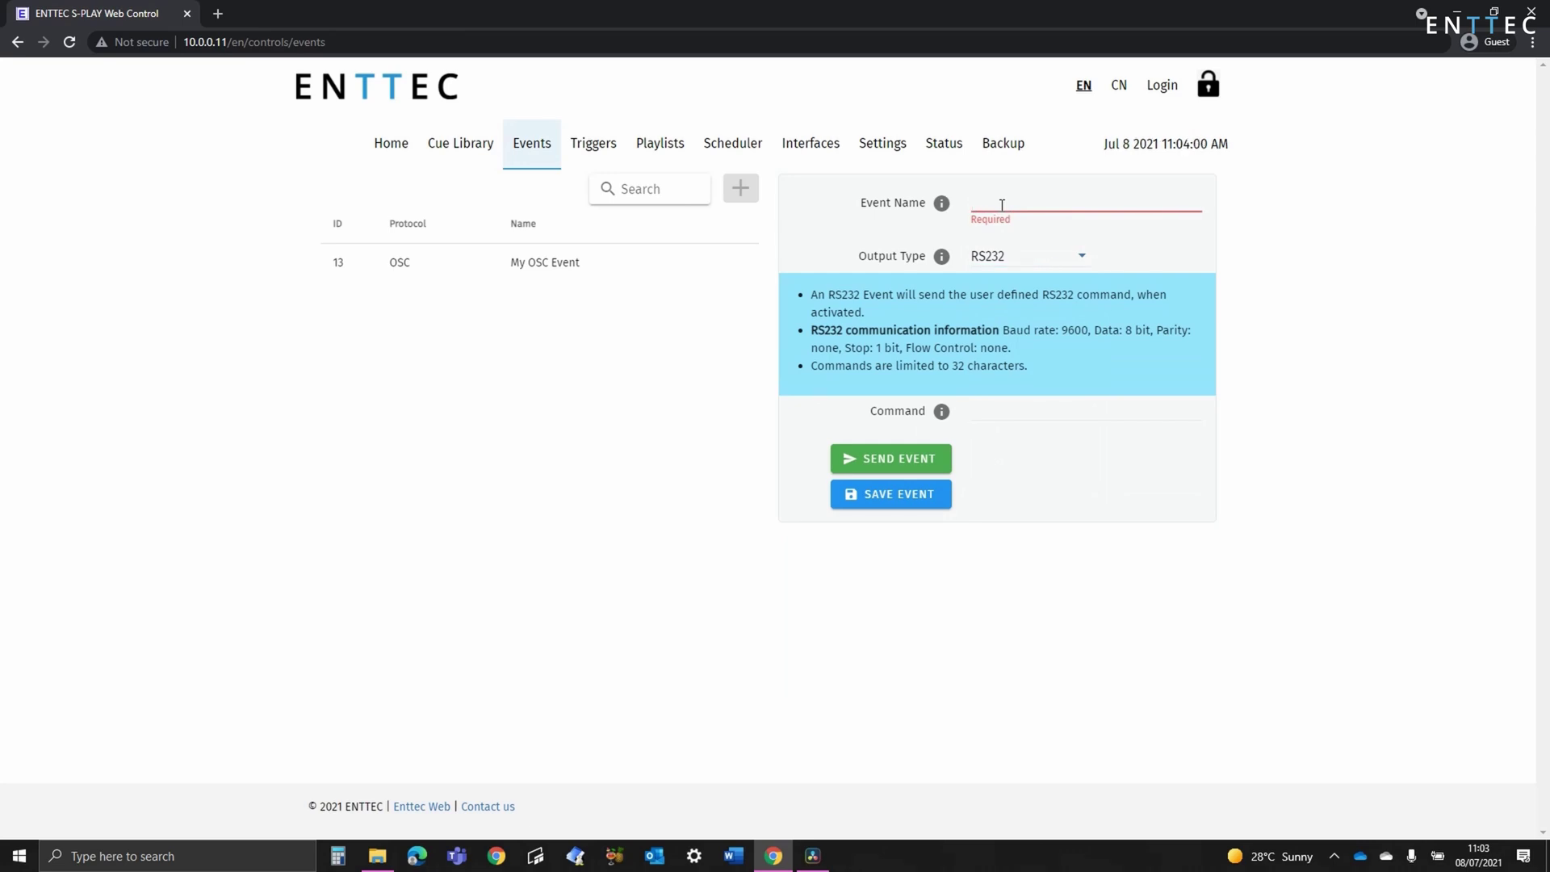
text(My )
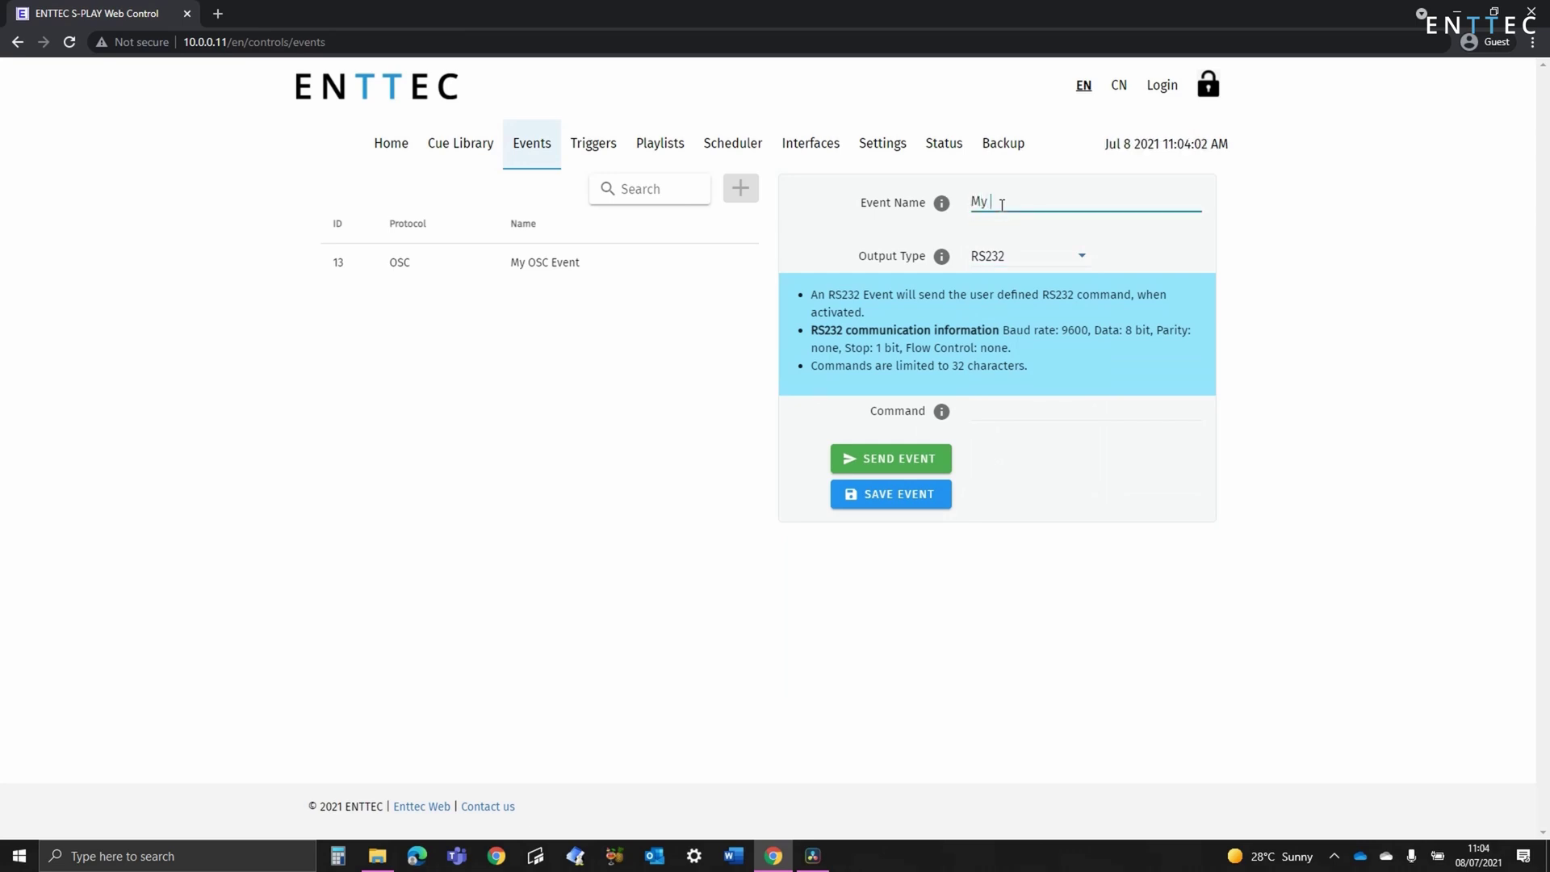
text(RS232 Event)
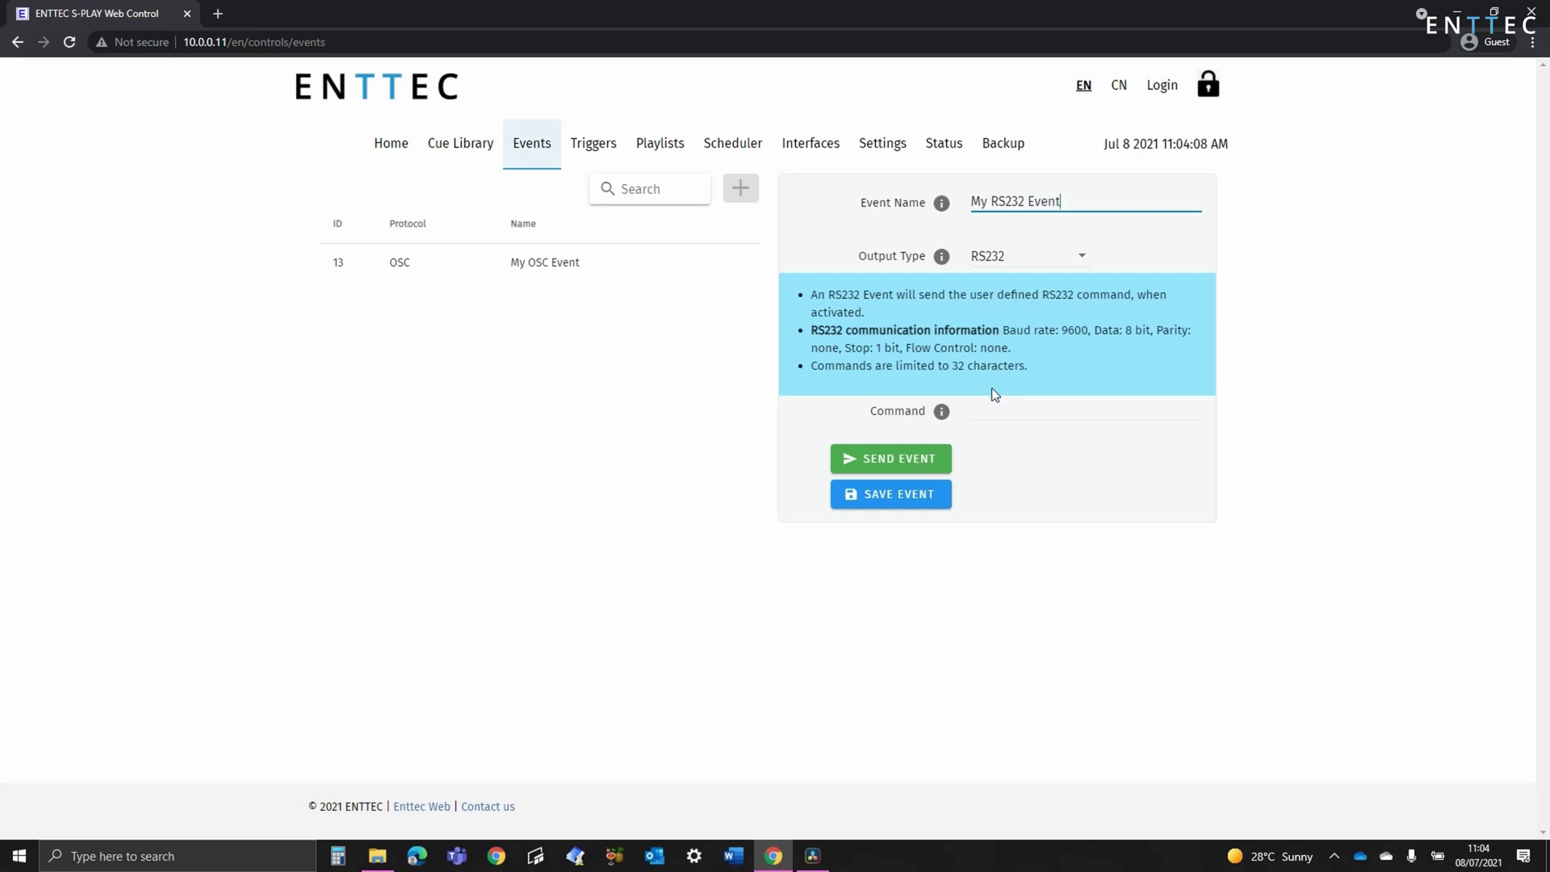
click(992, 408)
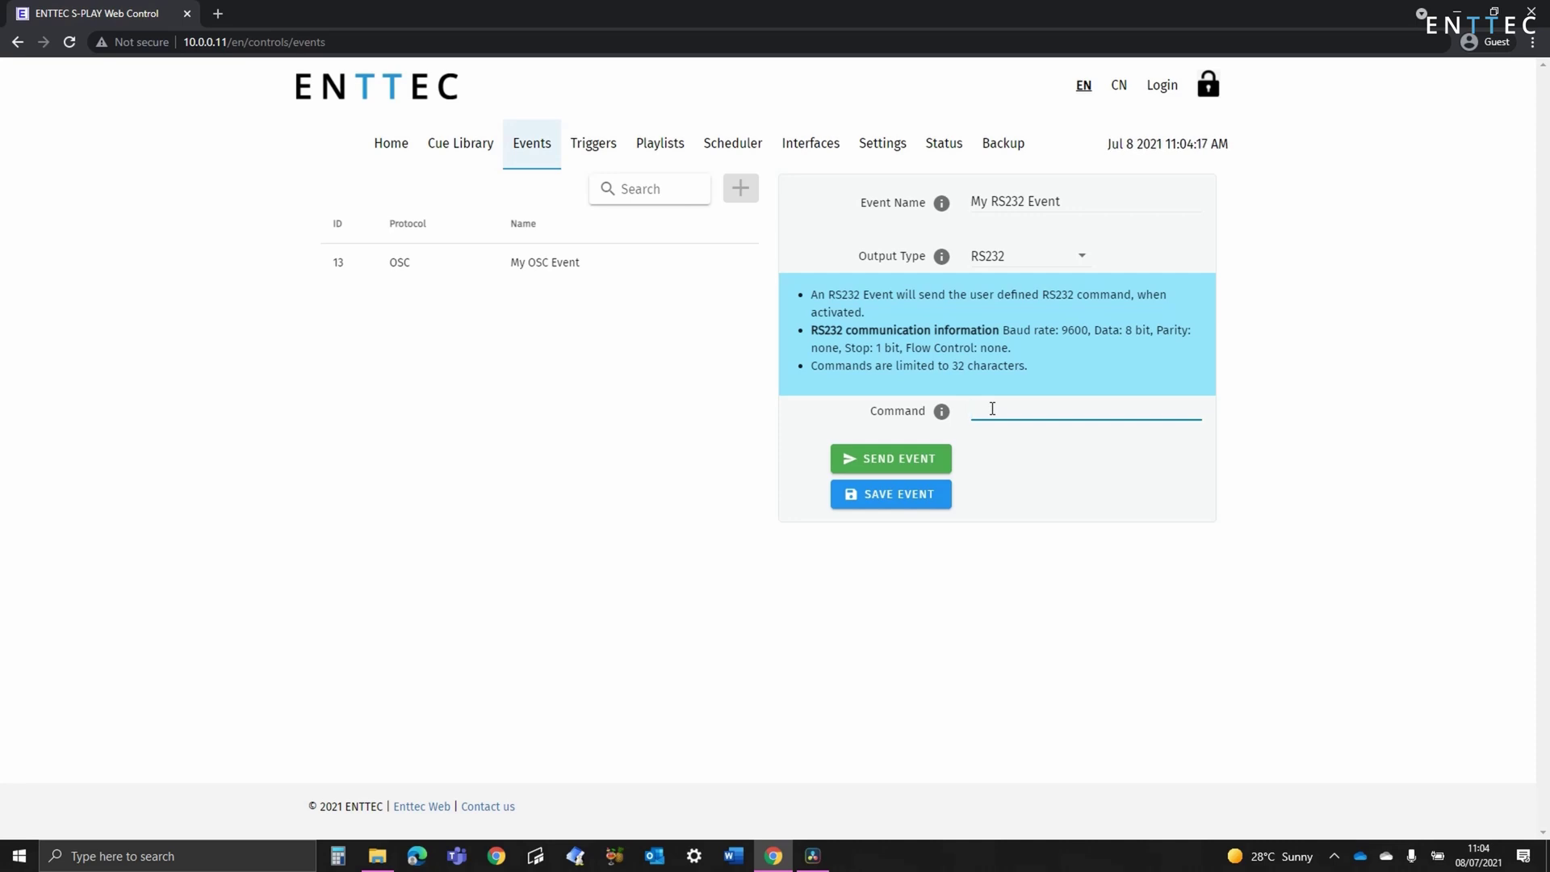
text(tes)
key(BackSpace)
text(l)
click(924, 502)
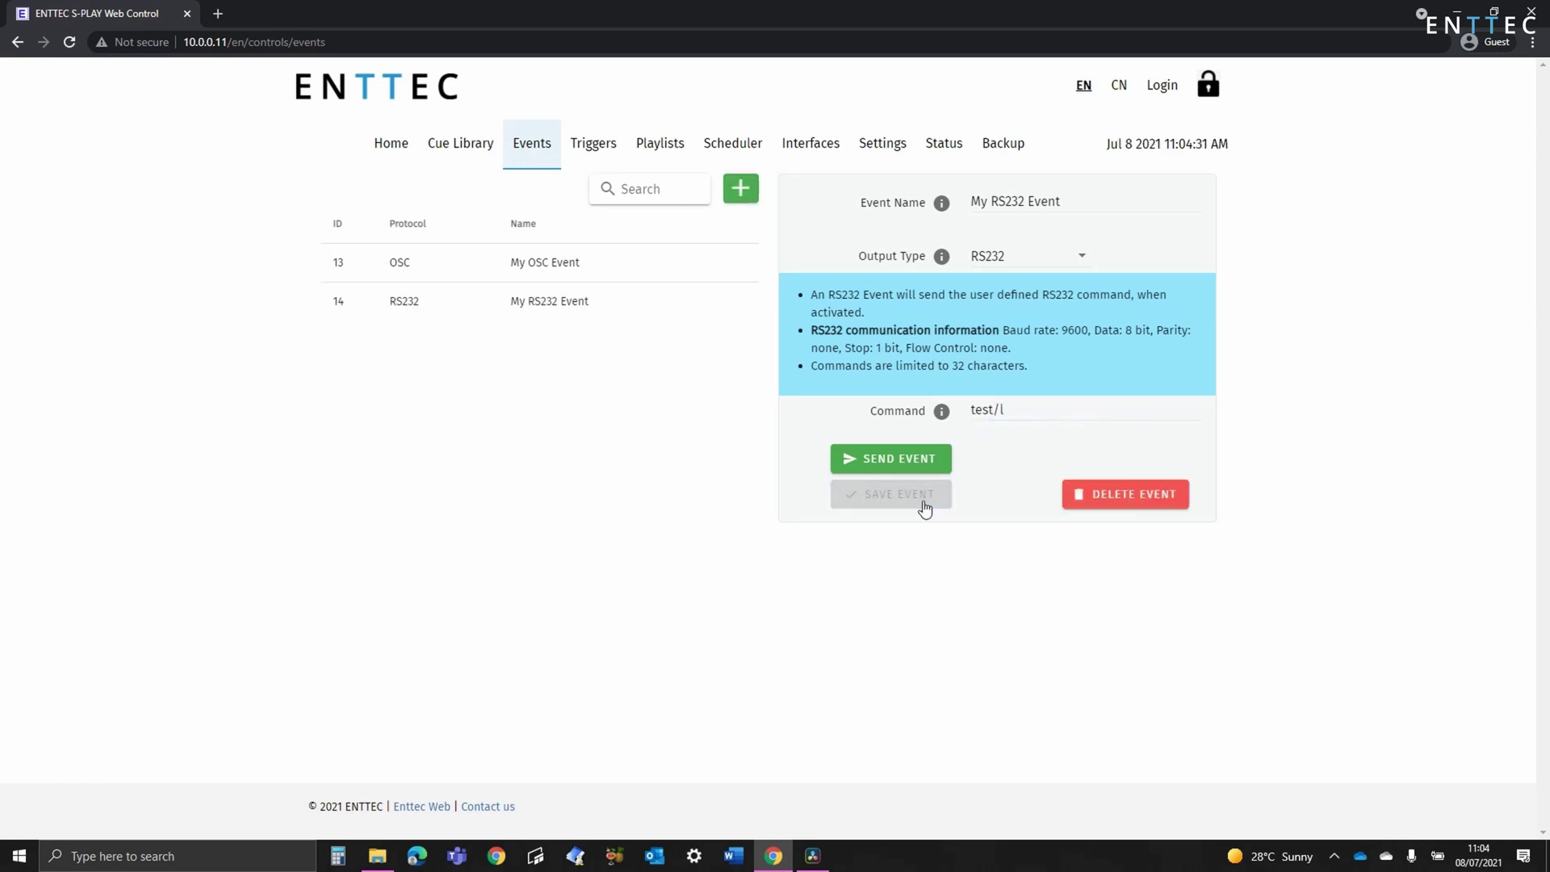
- Save a new Relay event 'My Relay Event' using Relay 1 with state NO
click(740, 188)
click(1028, 255)
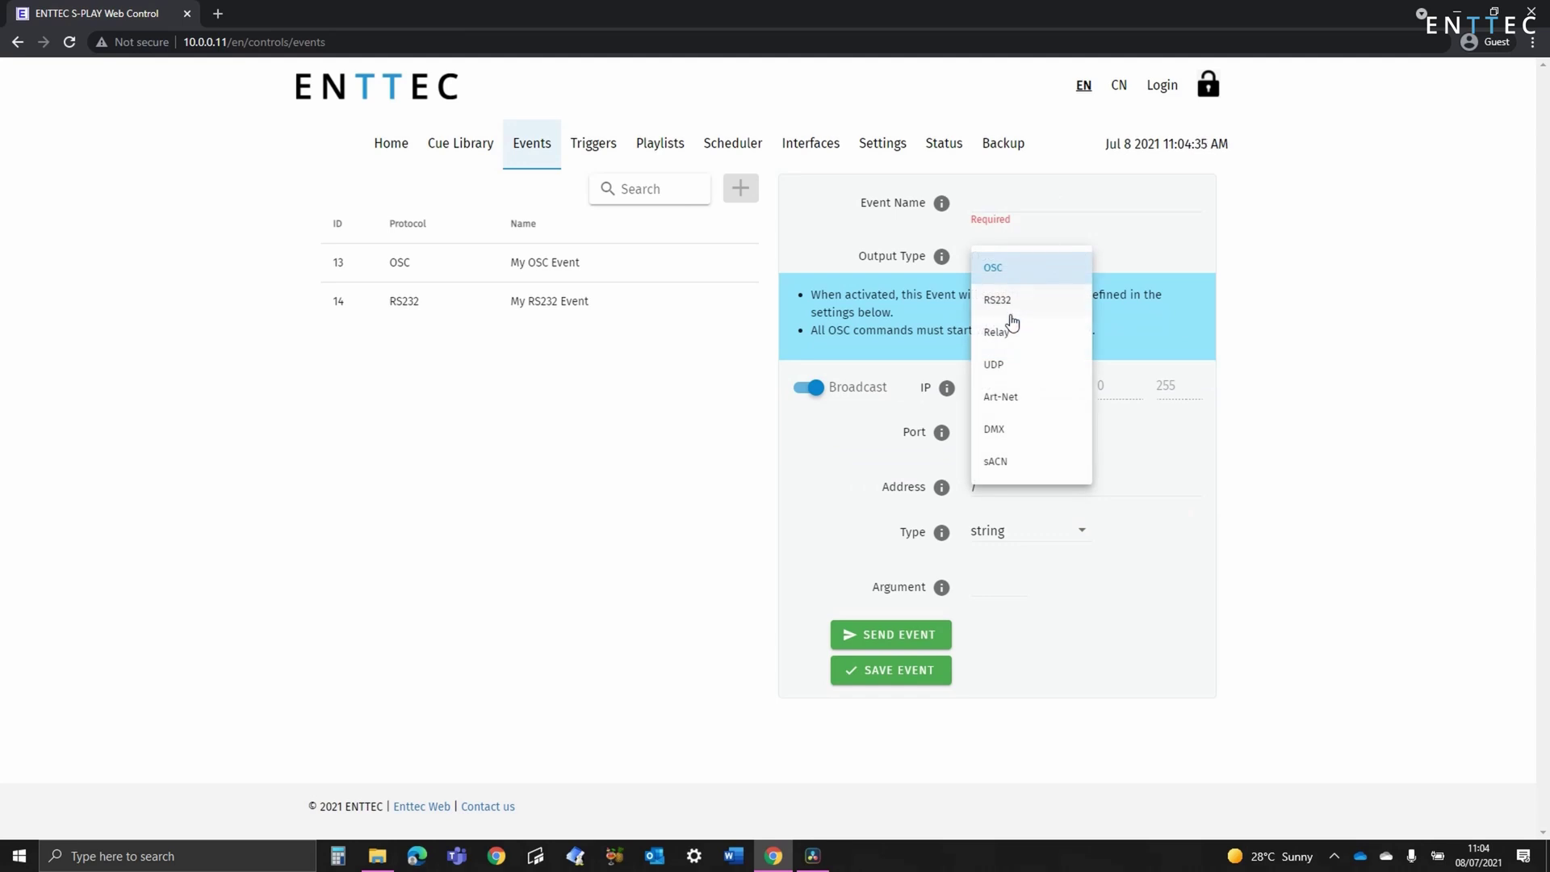
click(1010, 336)
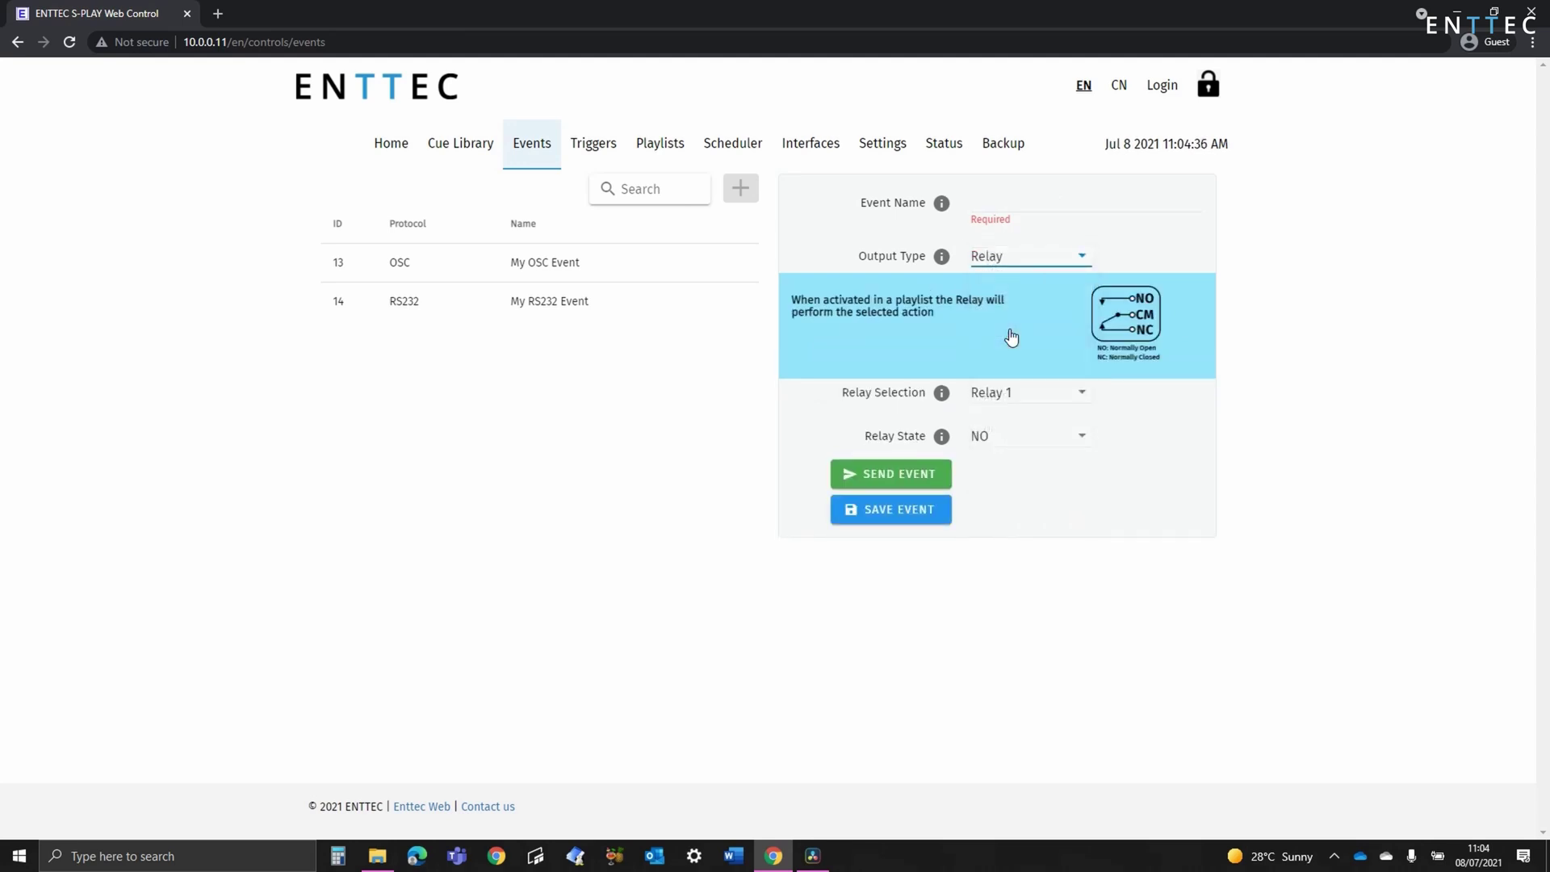
click(1001, 203)
text(M)
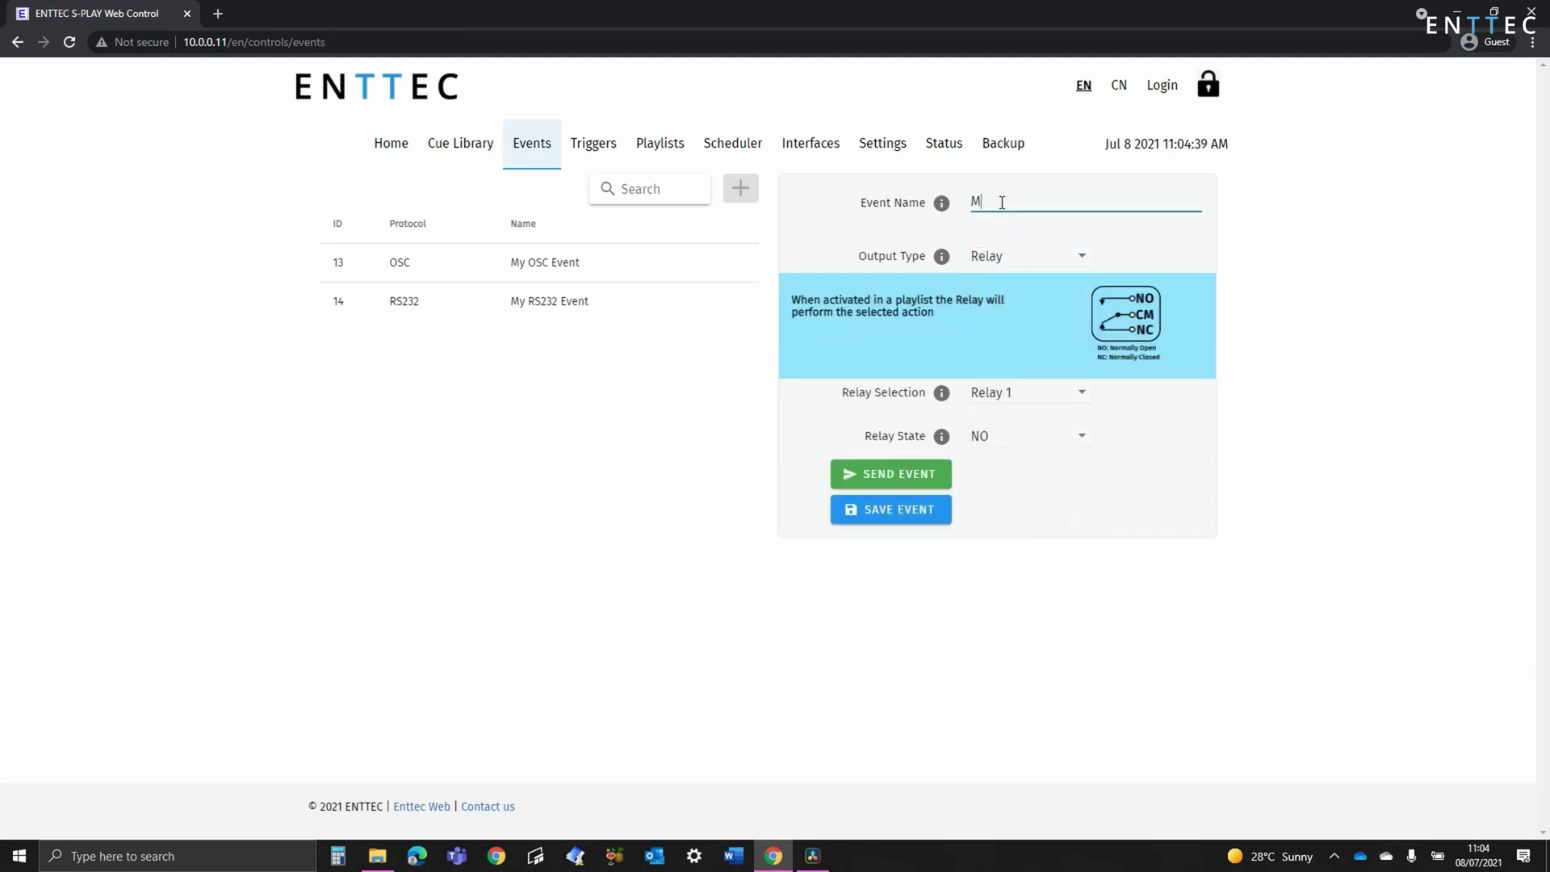
text(y Relay Event)
click(1024, 437)
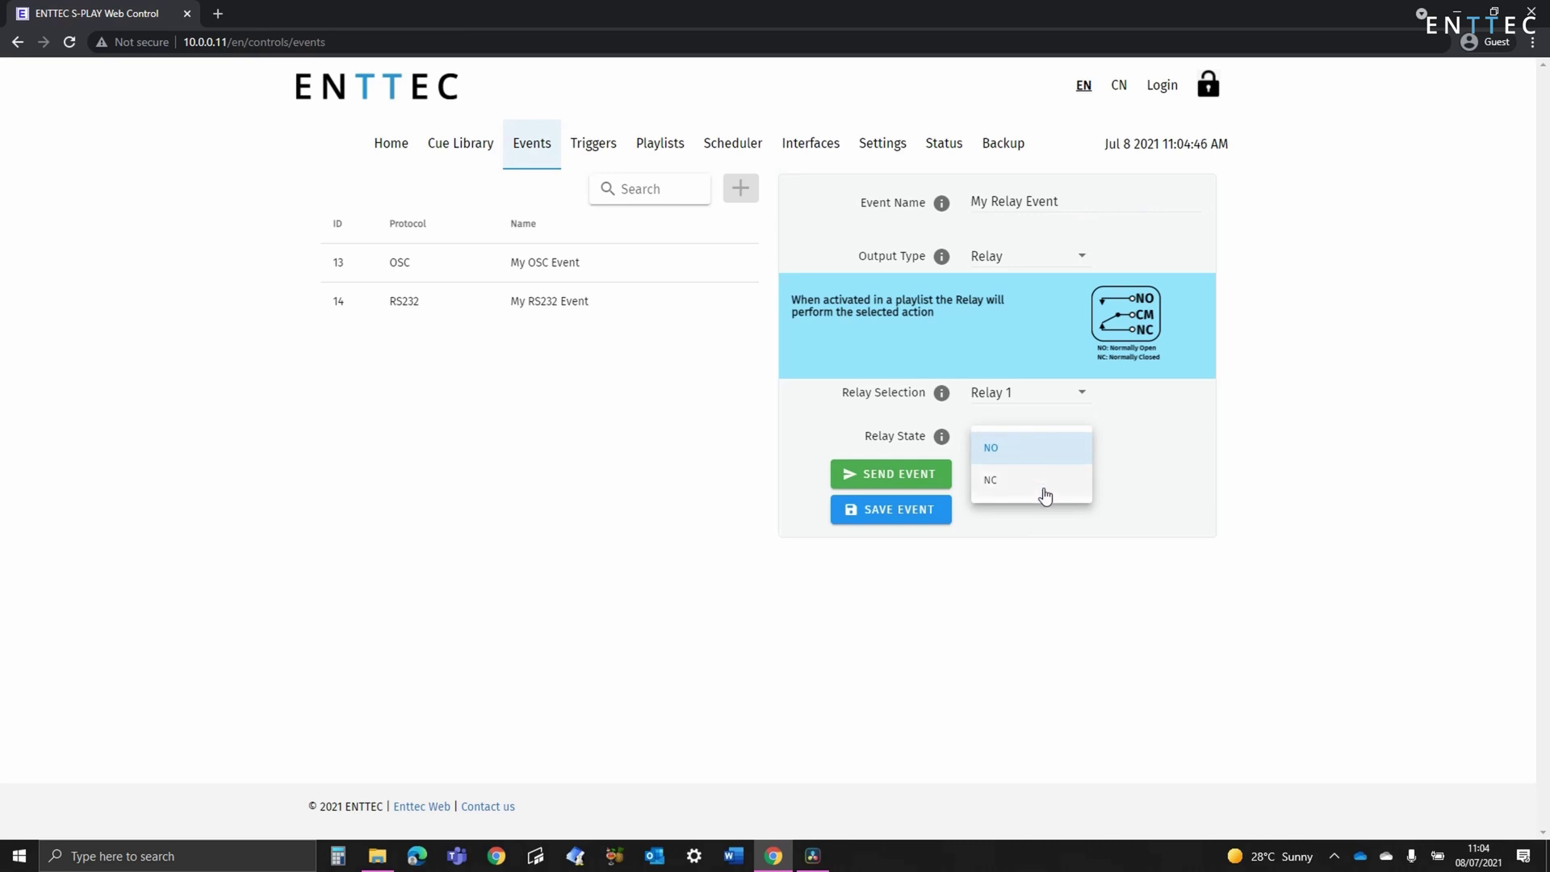
click(1136, 442)
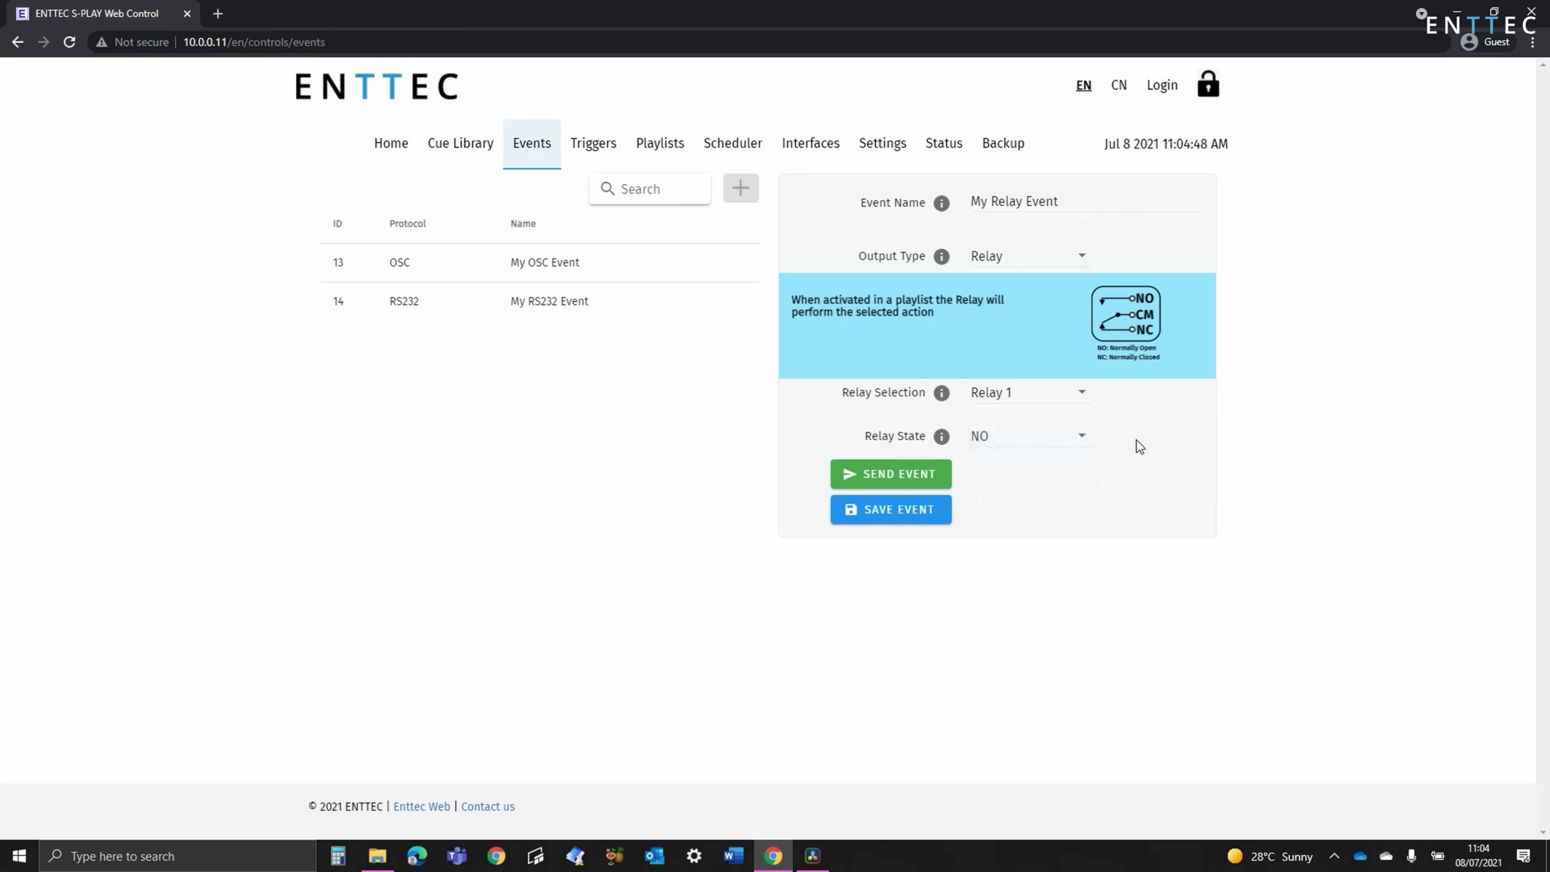
click(1074, 397)
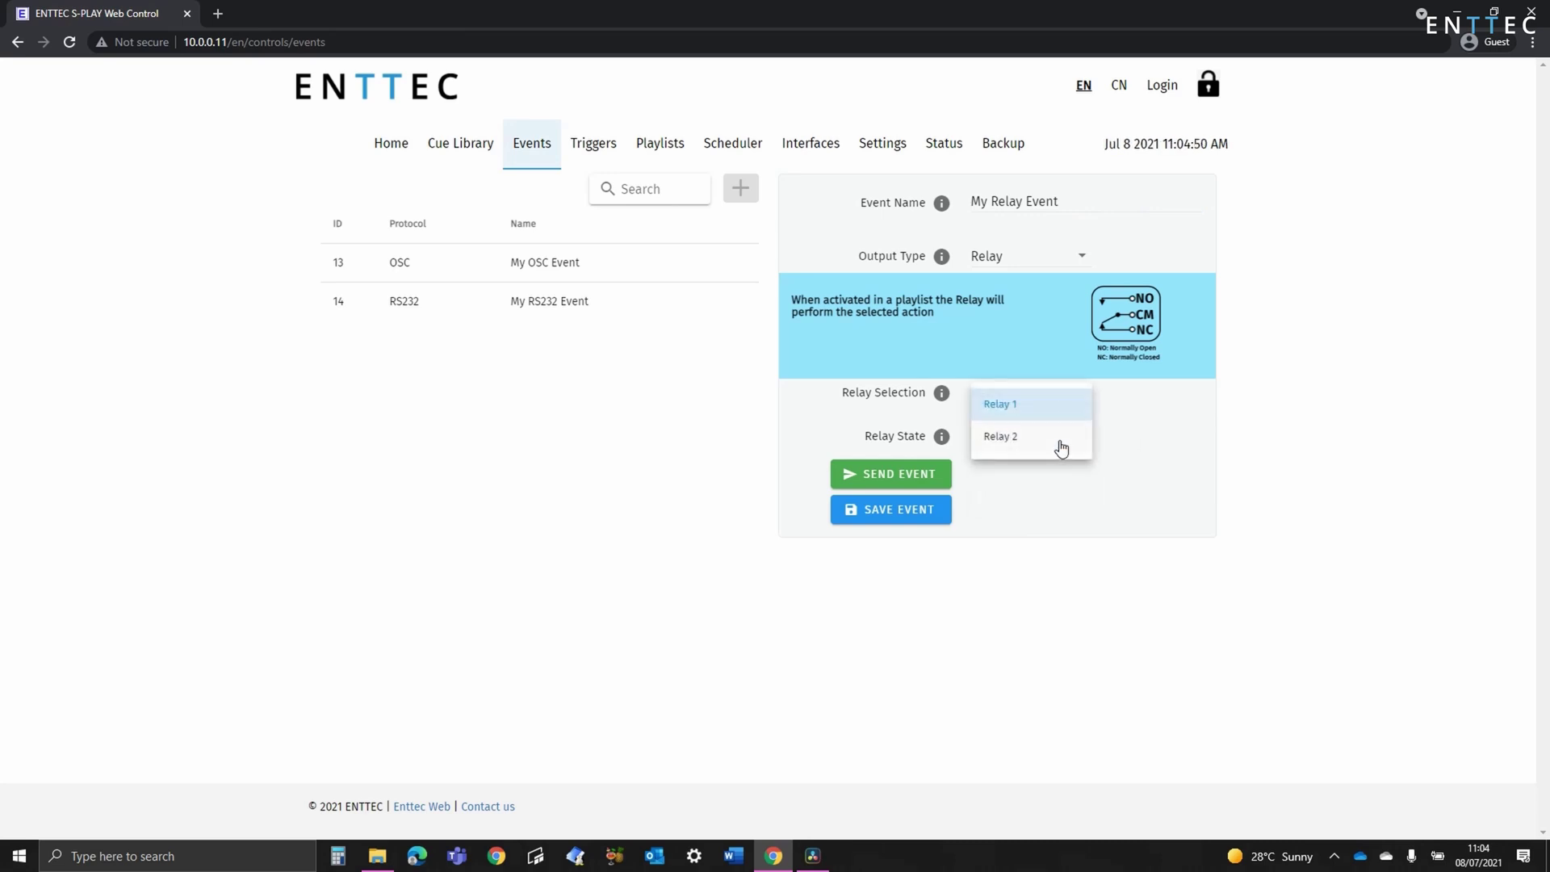
click(1129, 420)
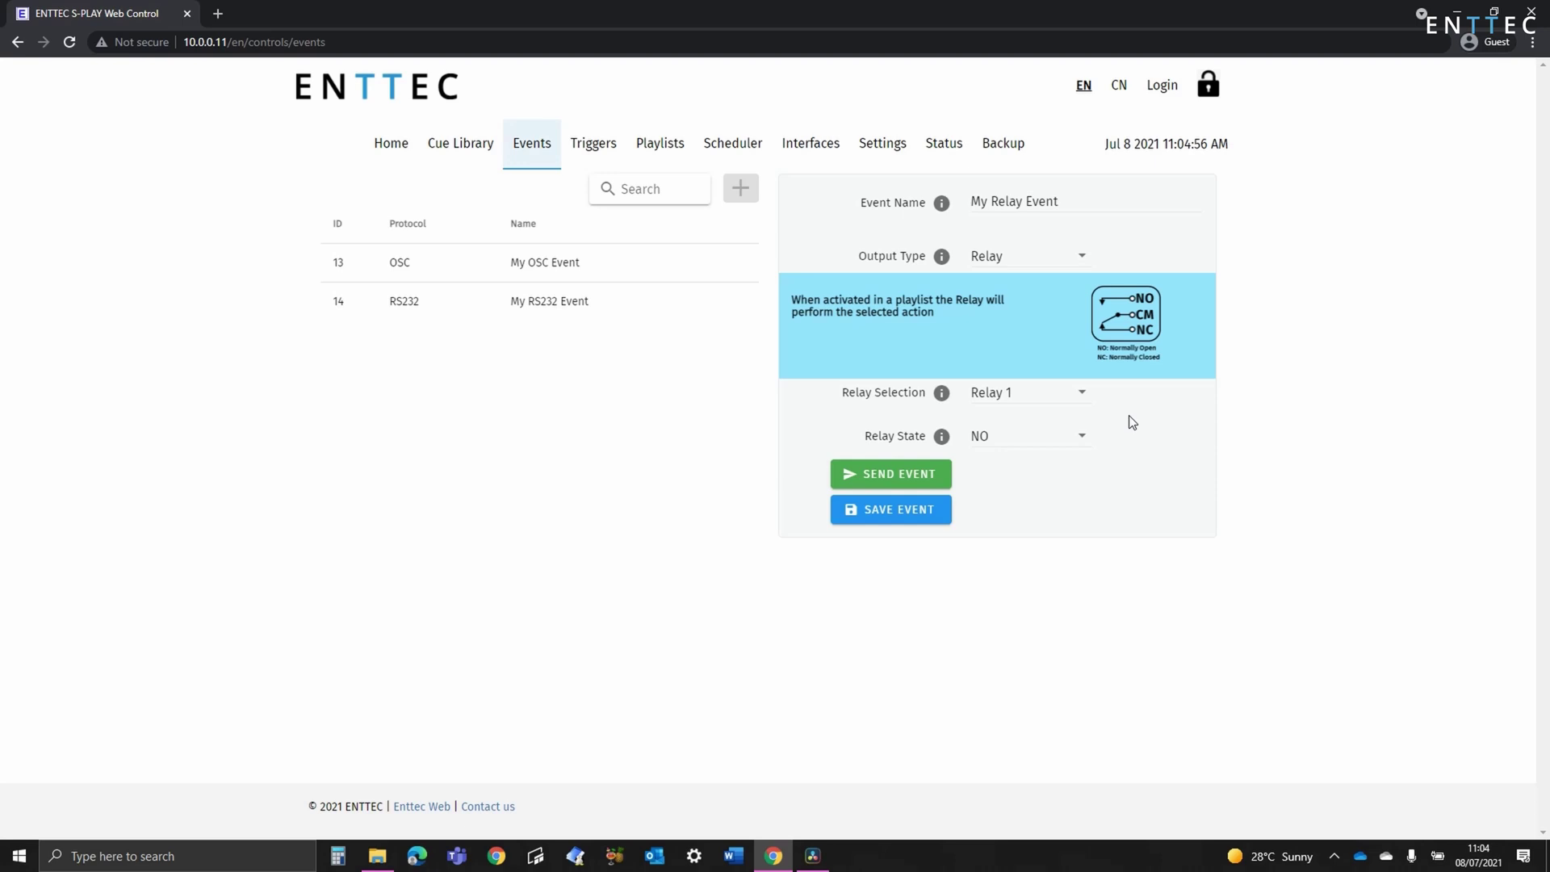
click(922, 515)
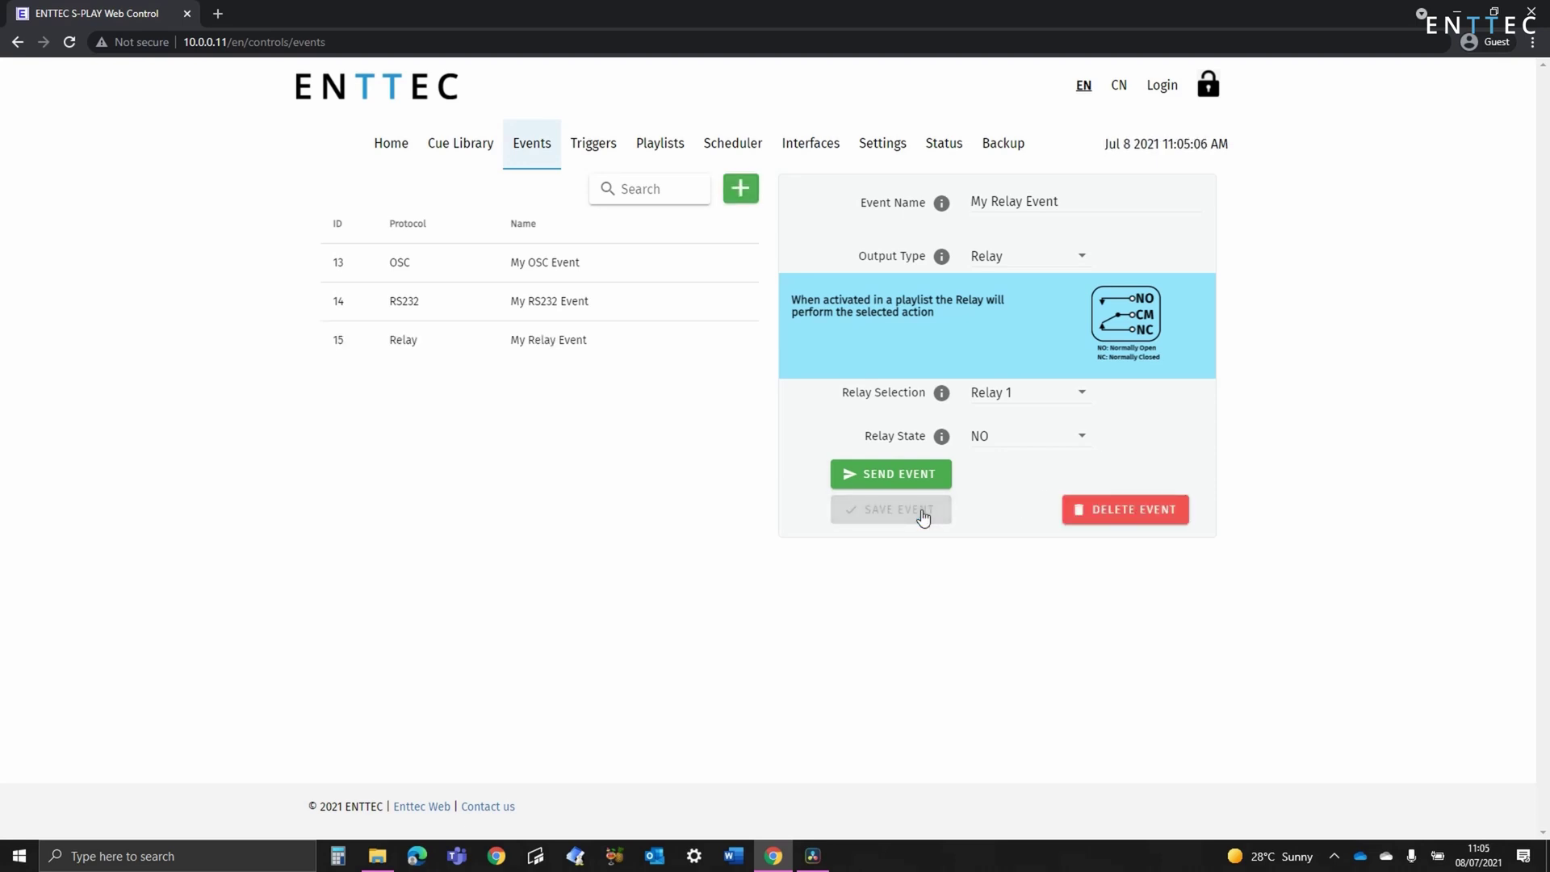
- Save a new UDP event 'My UDP Event' sending 0x00 to 10.0.0.11, port 6000
click(740, 191)
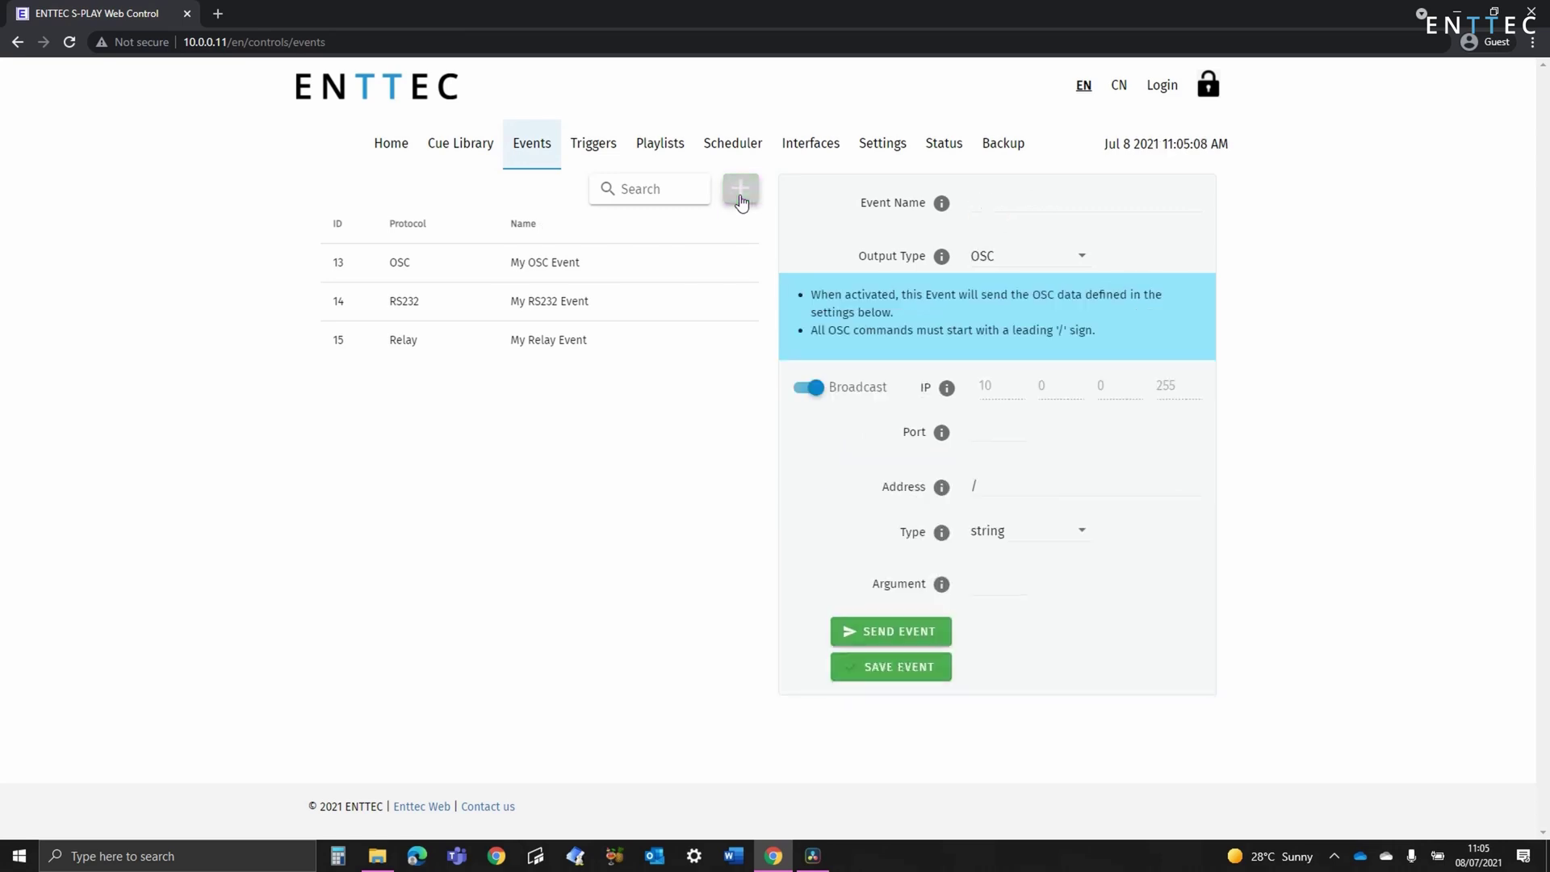
click(1018, 254)
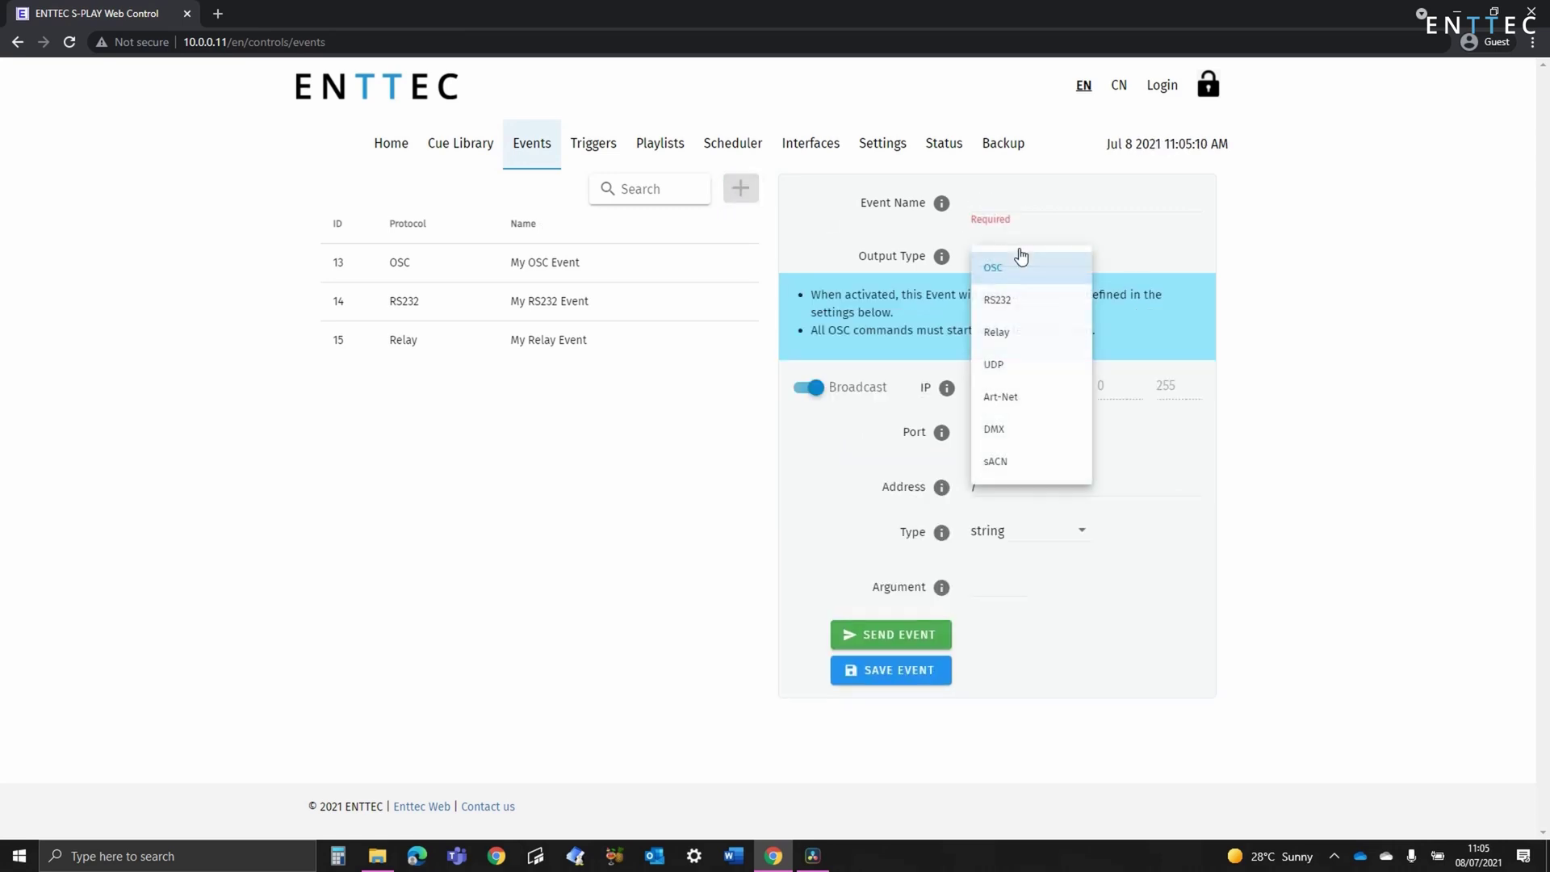
click(1013, 364)
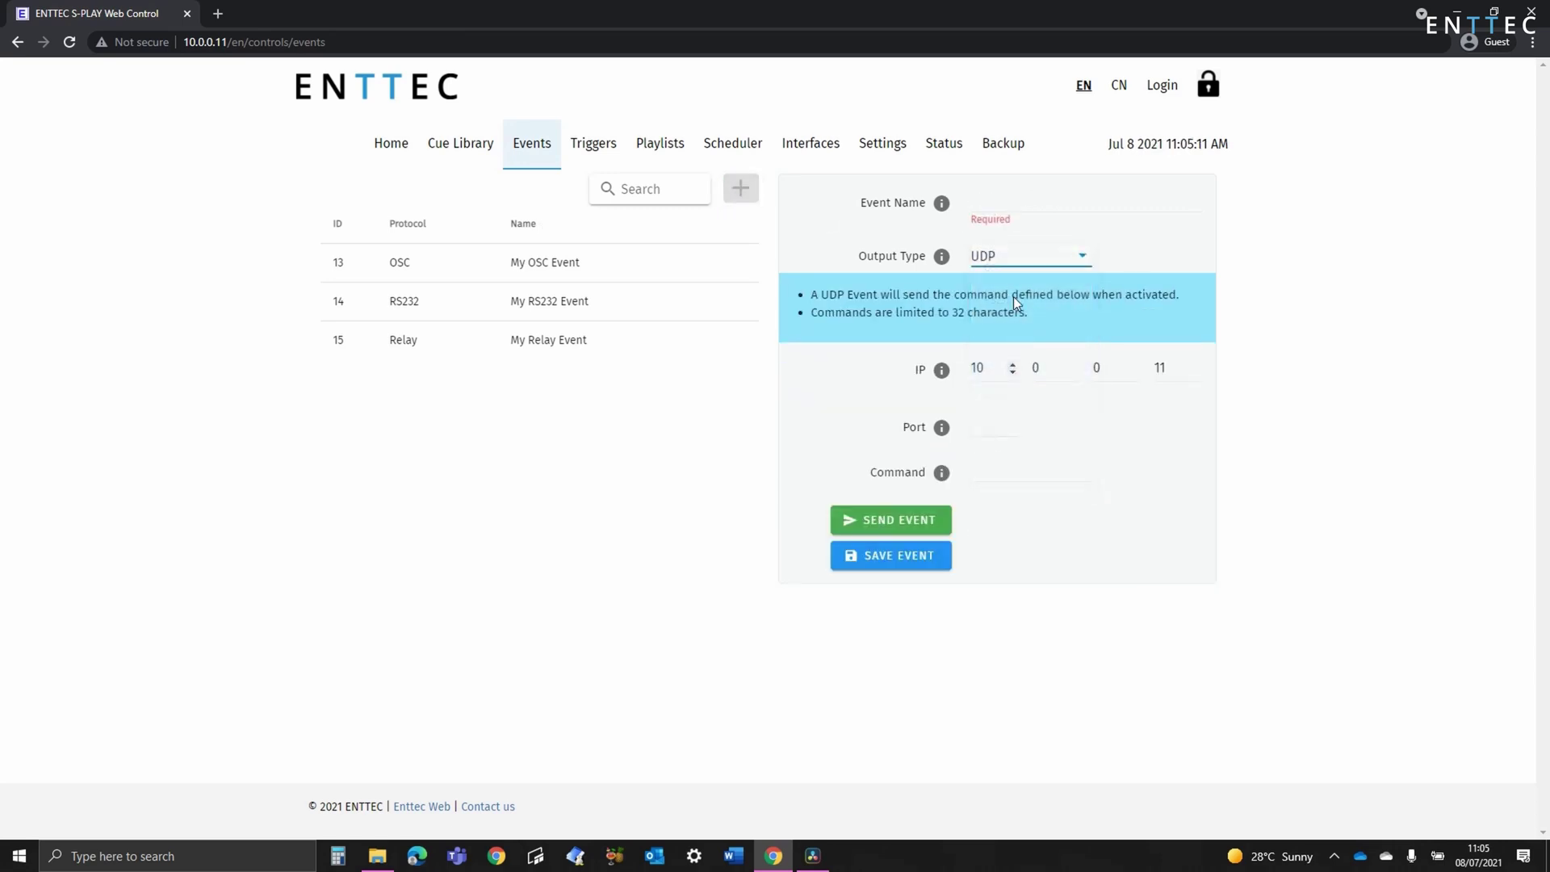
click(998, 203)
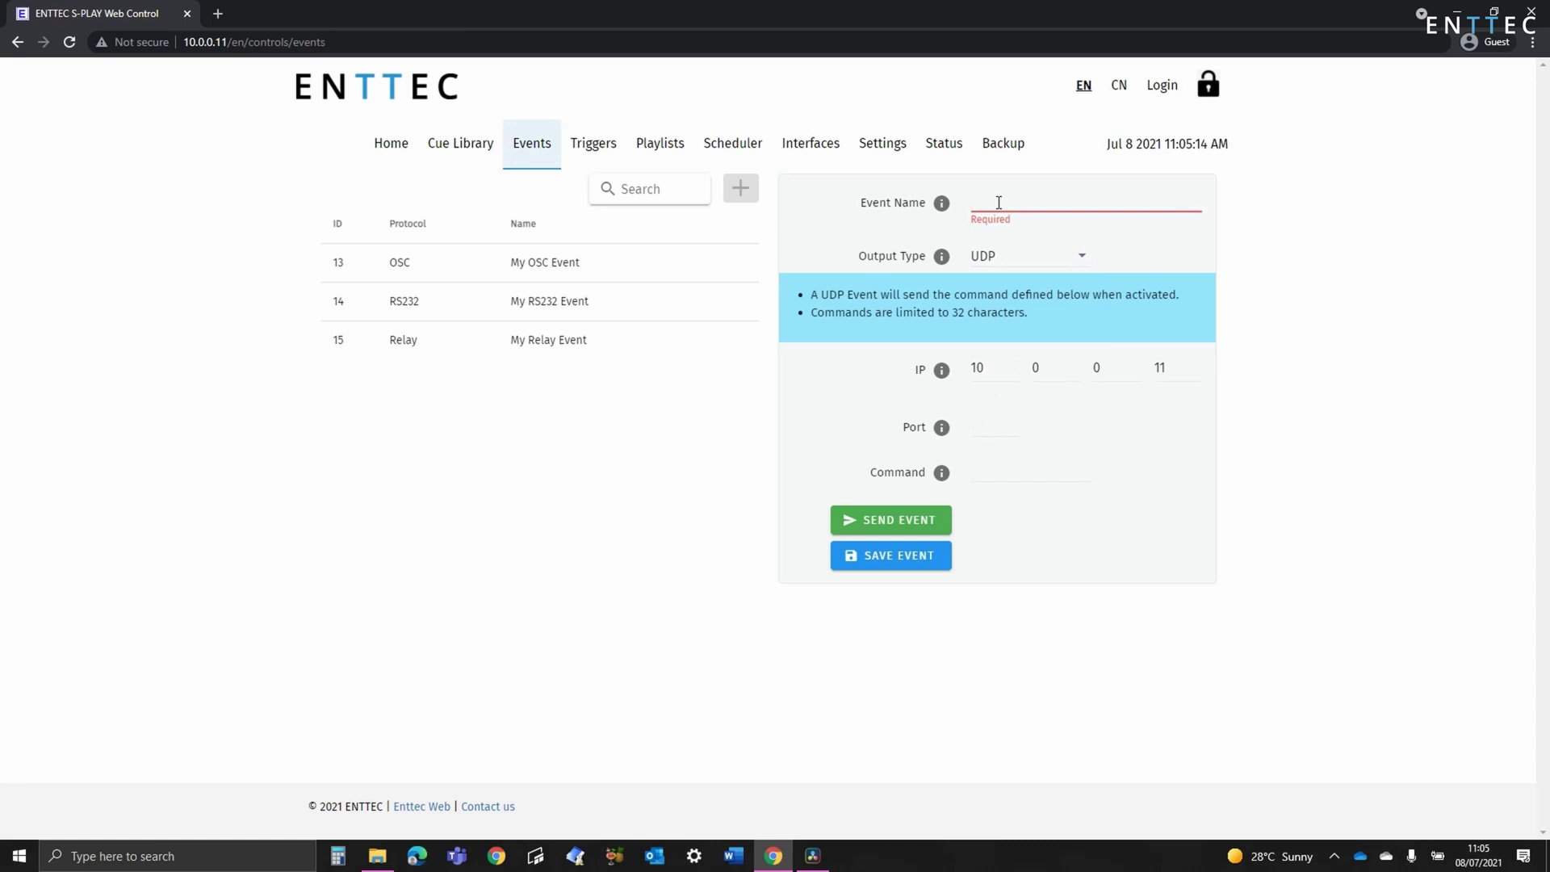
text(My UDP Event)
click(974, 426)
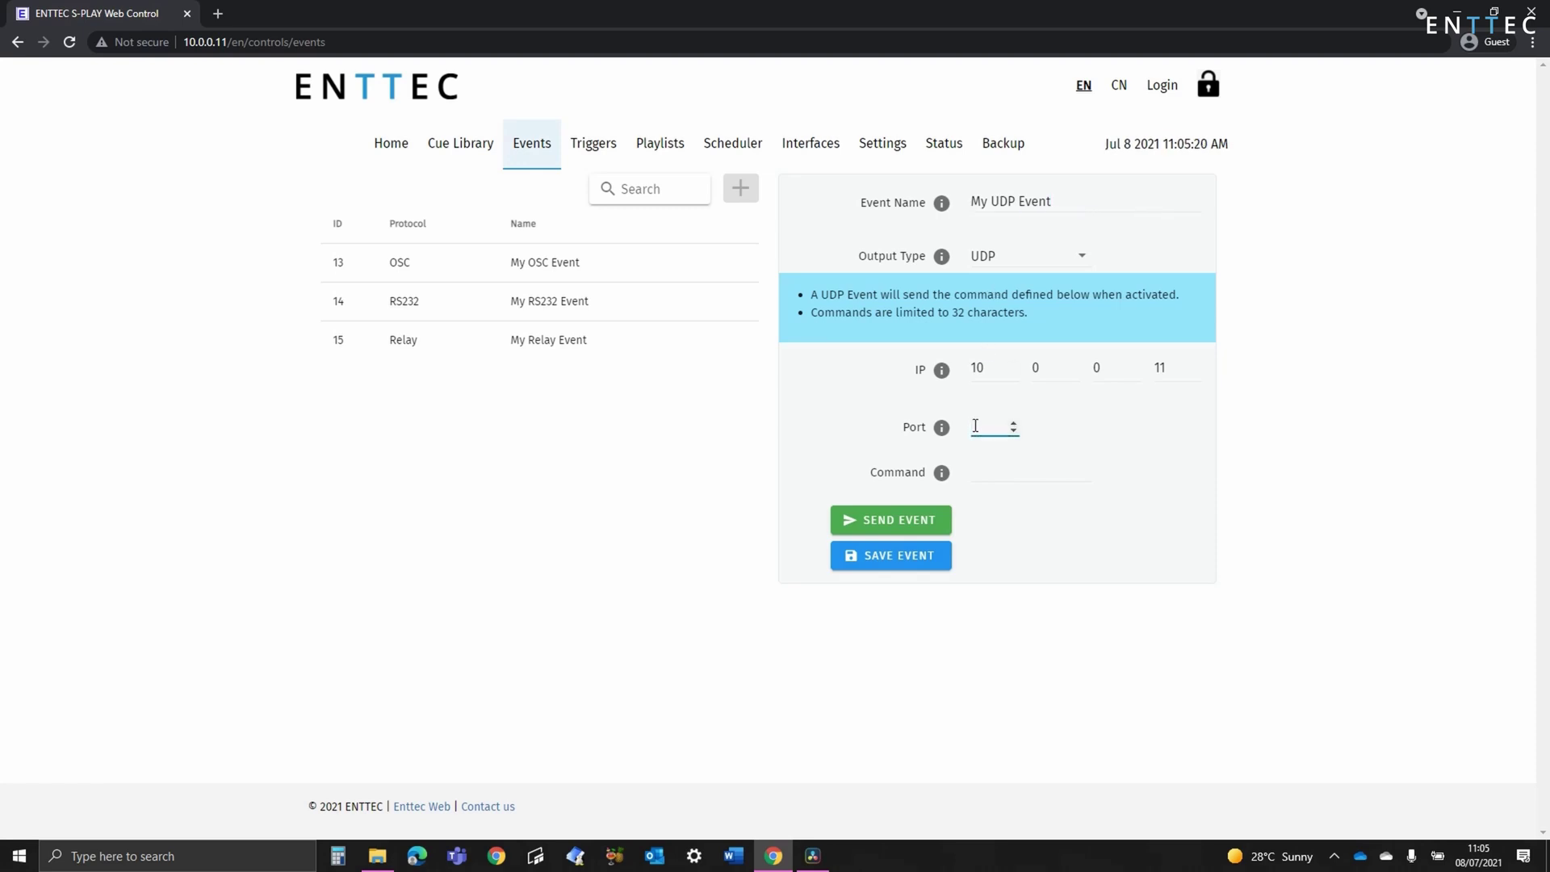
text(8000)
click(981, 473)
text(0x00)
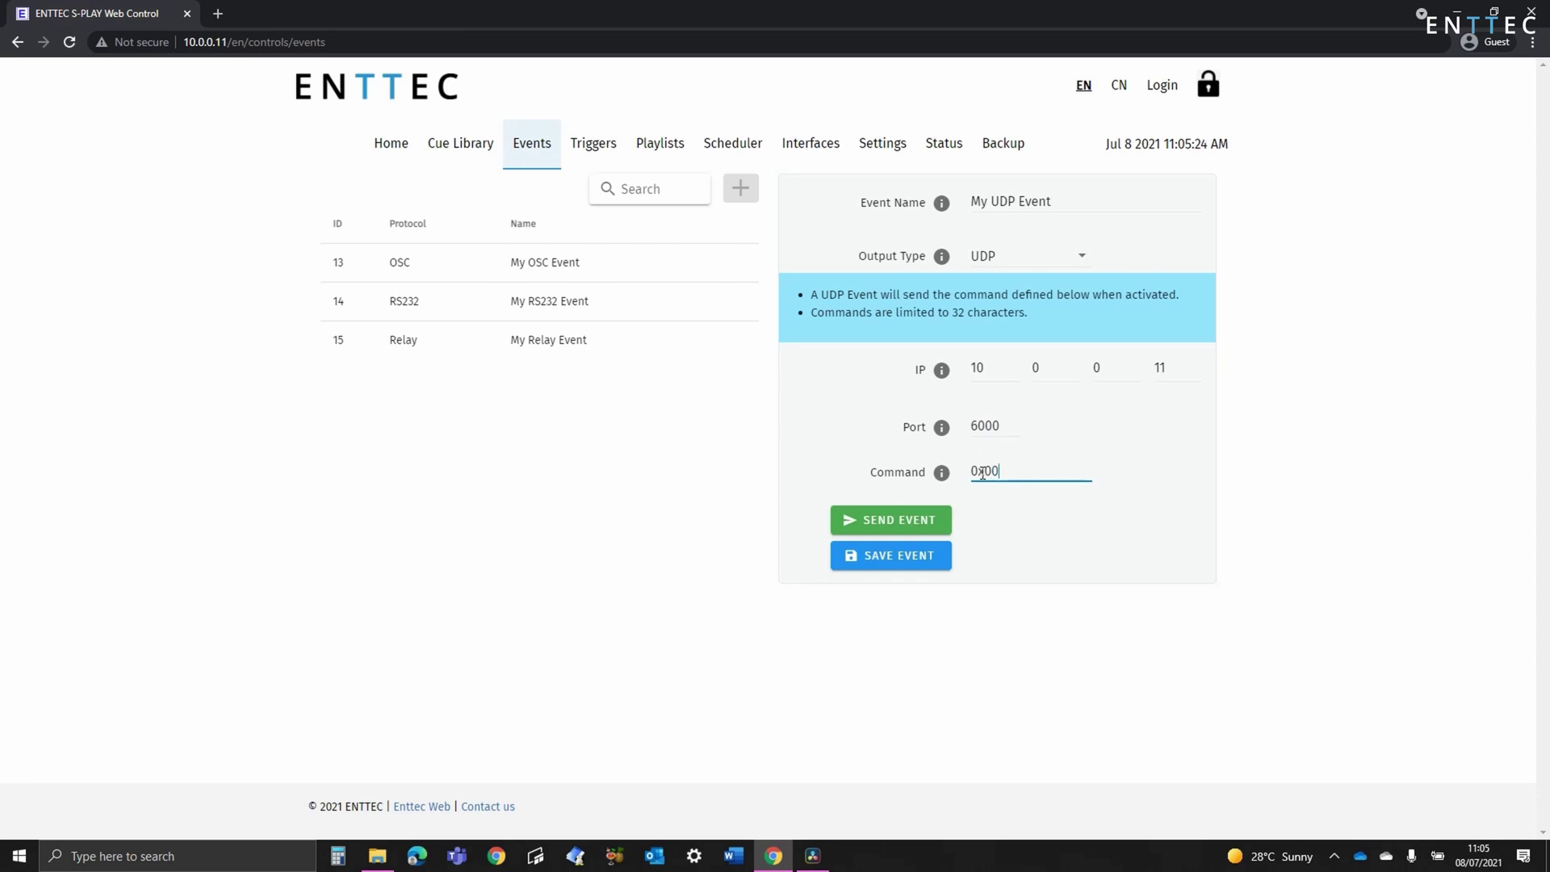
click(917, 568)
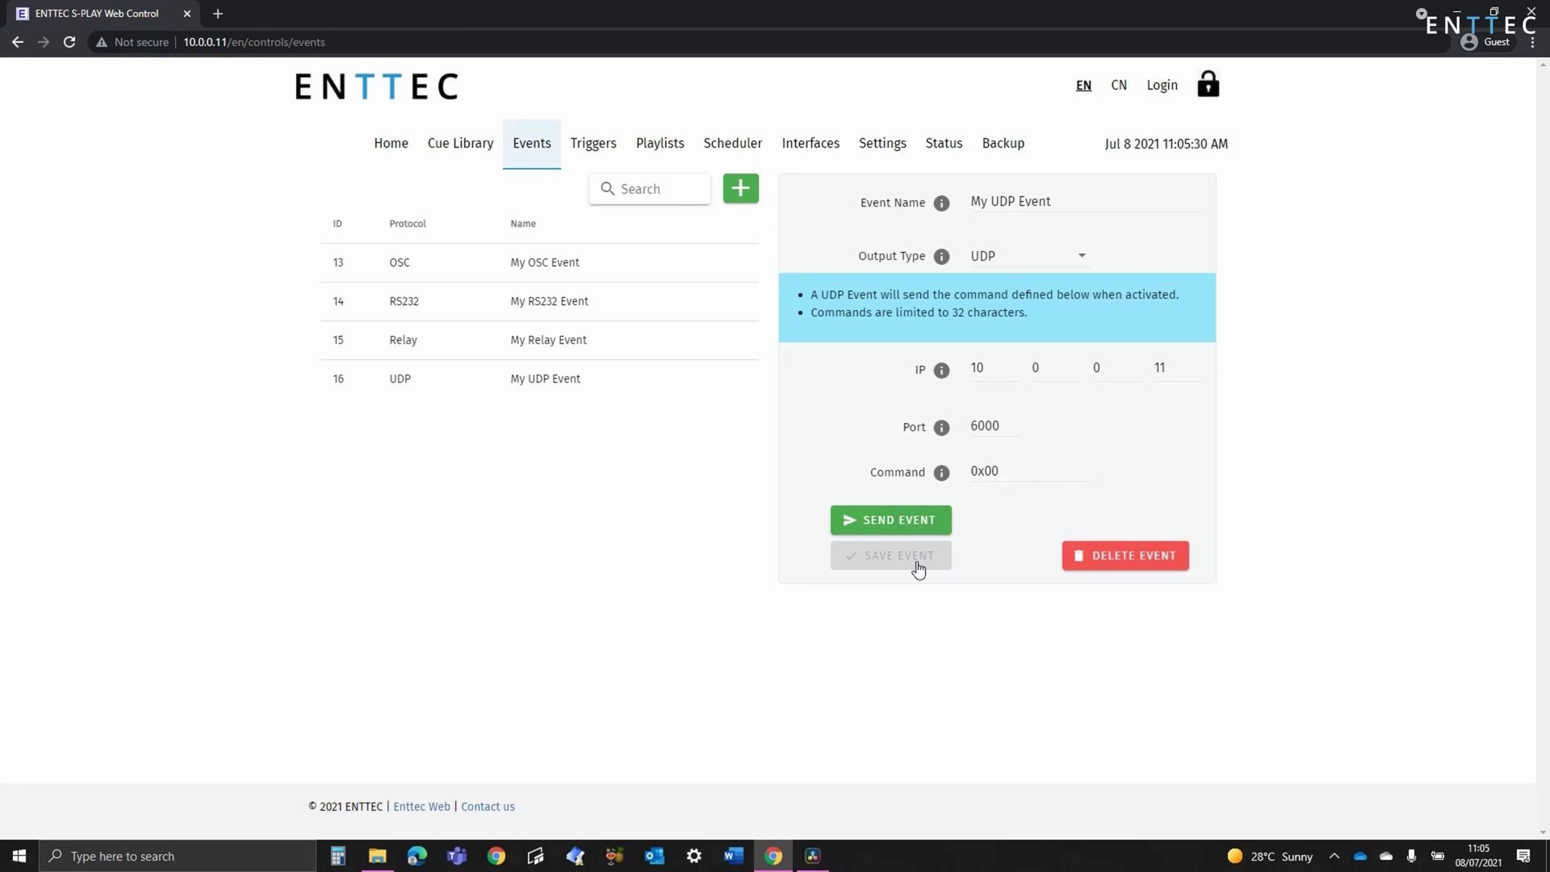
- Save a new Art-Net event 'My Art-Net Event' sent unicast instead of broadcast
click(740, 188)
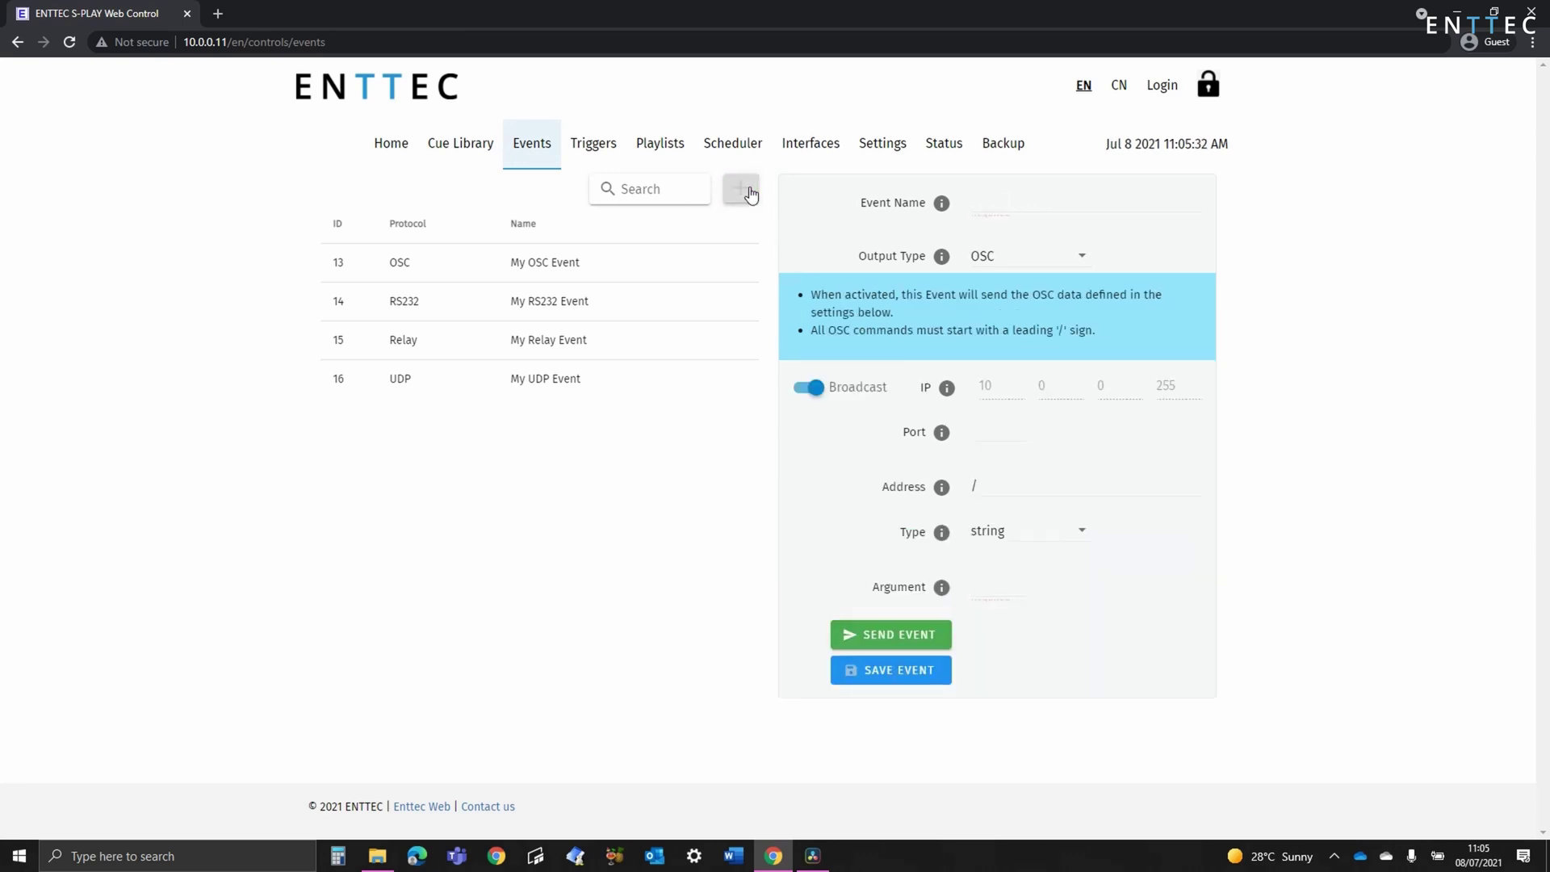
click(1014, 255)
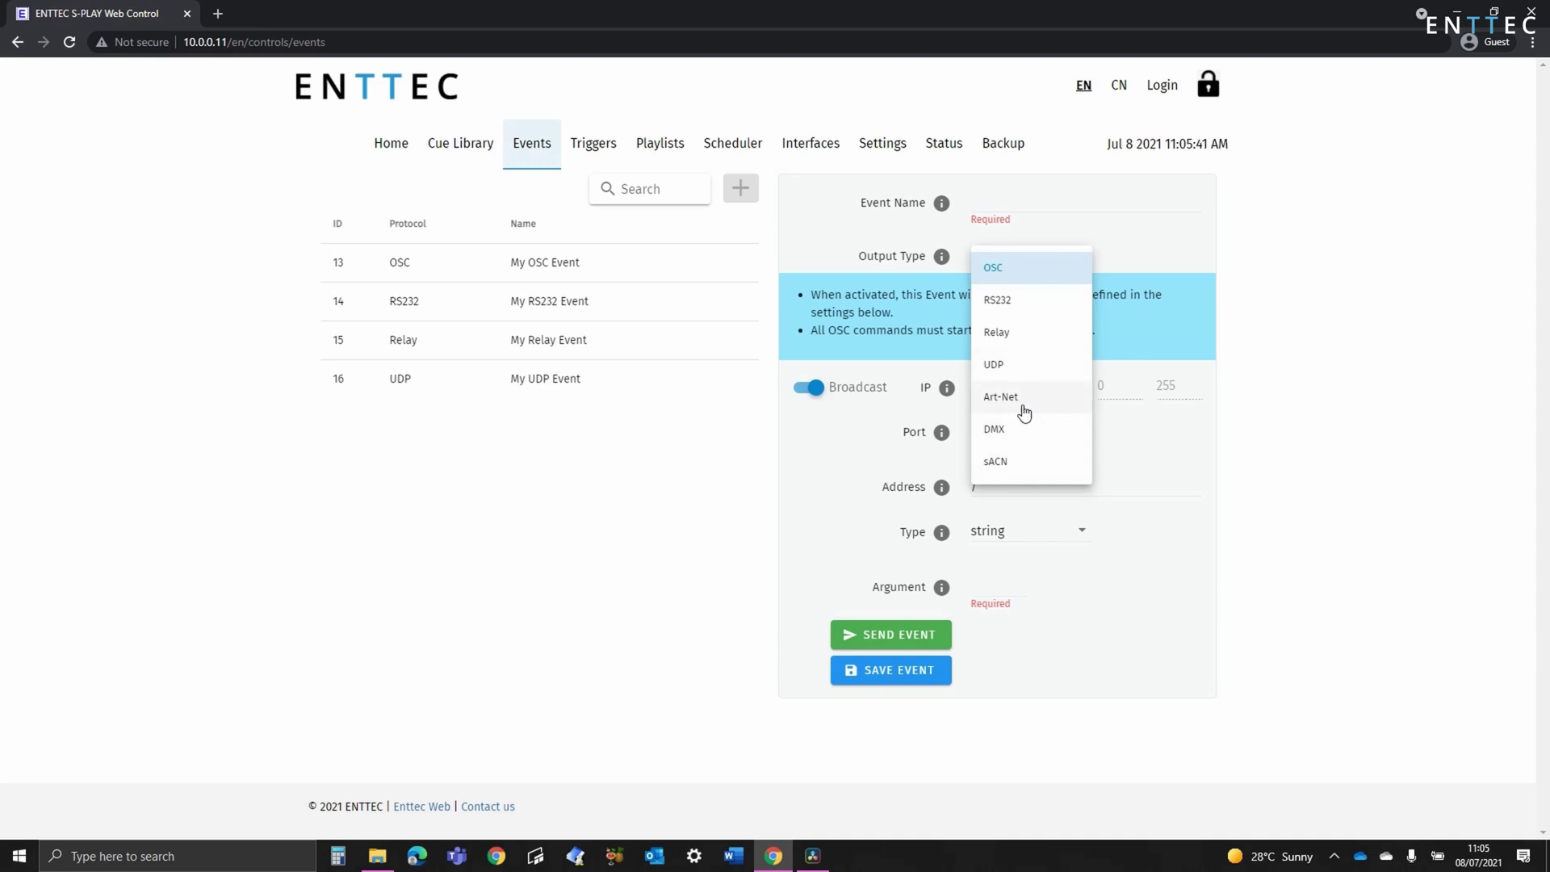
click(1022, 408)
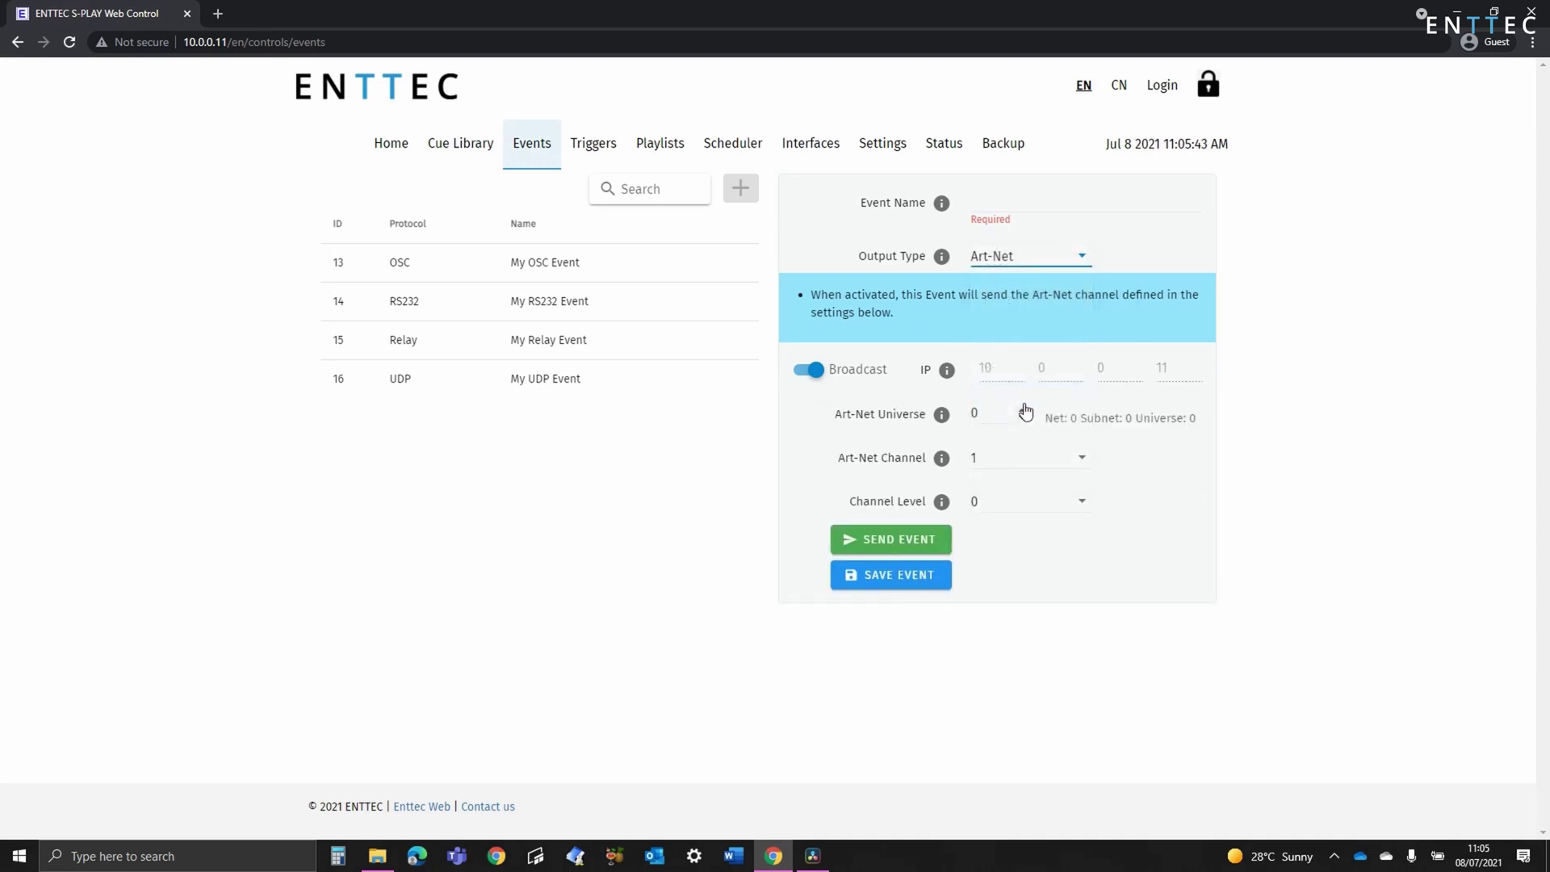
click(1004, 207)
text(My Art)
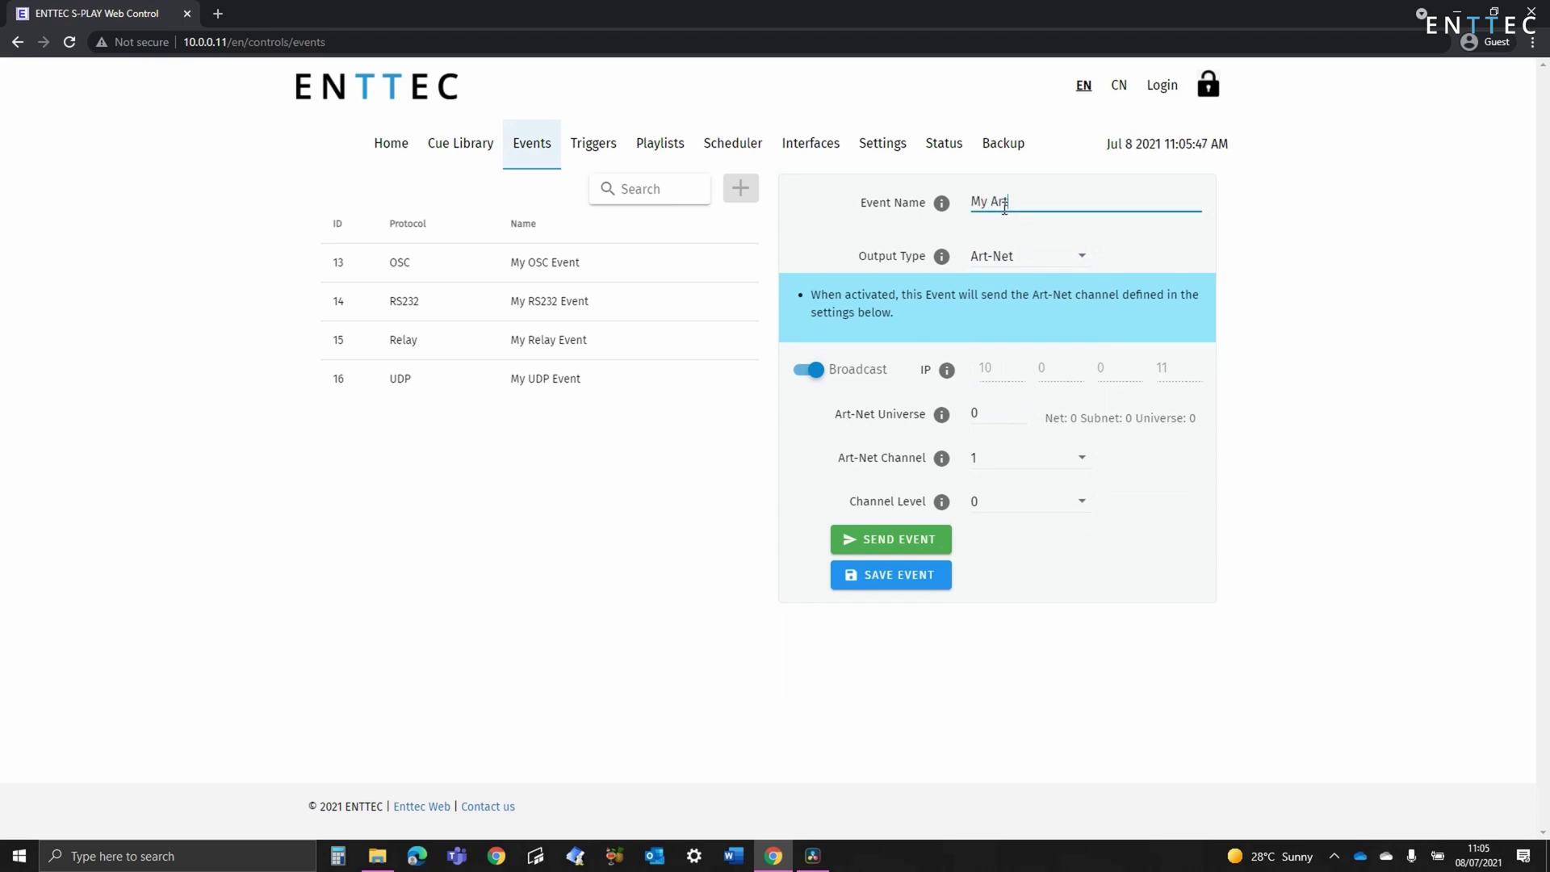
text(-Net Event)
click(813, 372)
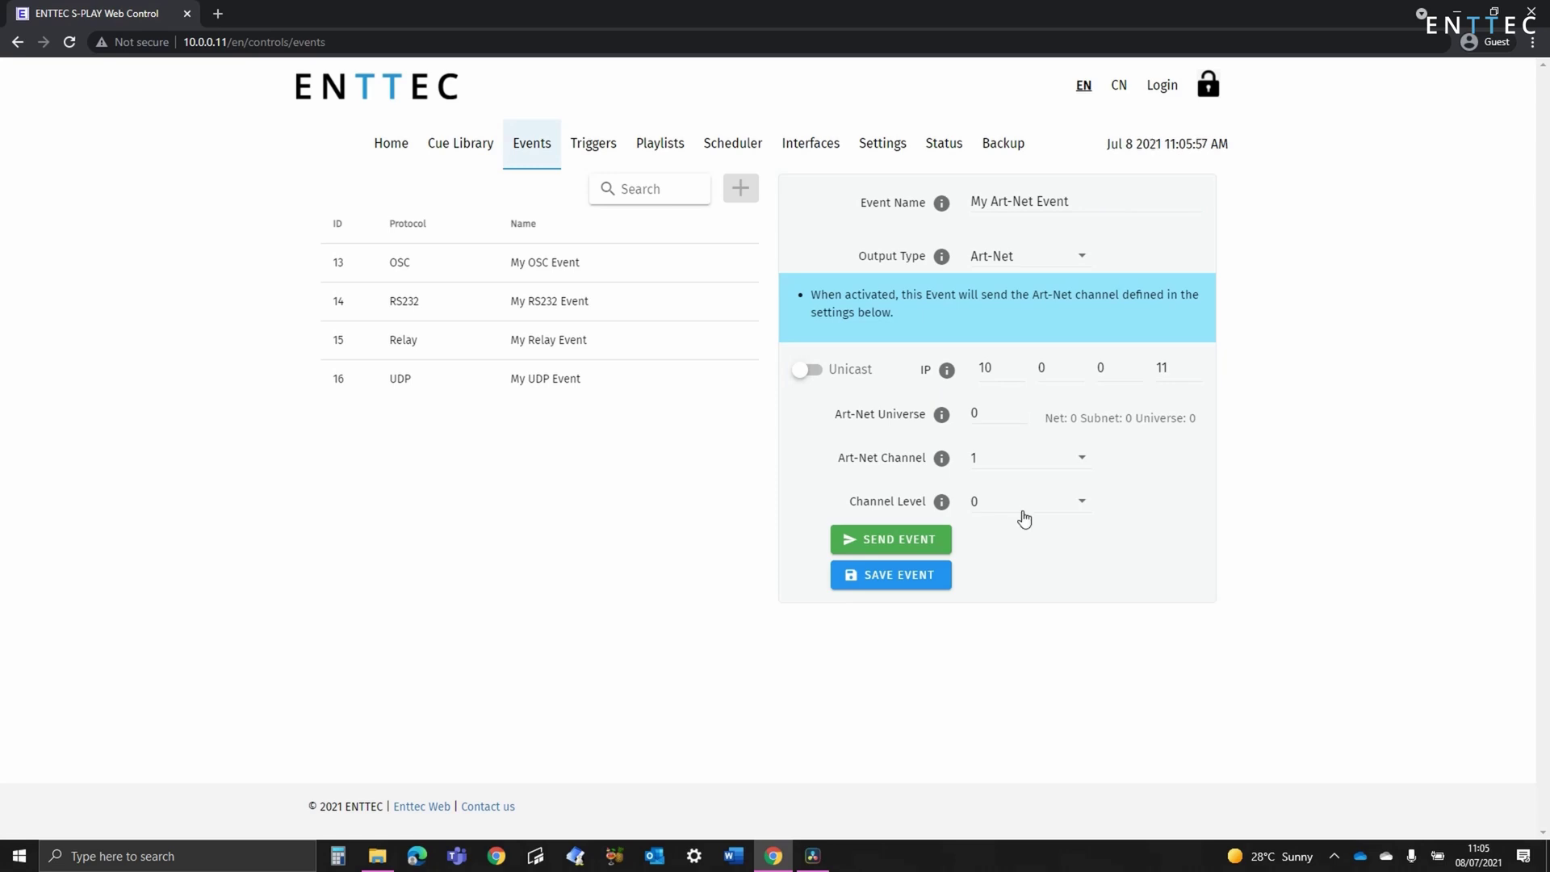
click(924, 587)
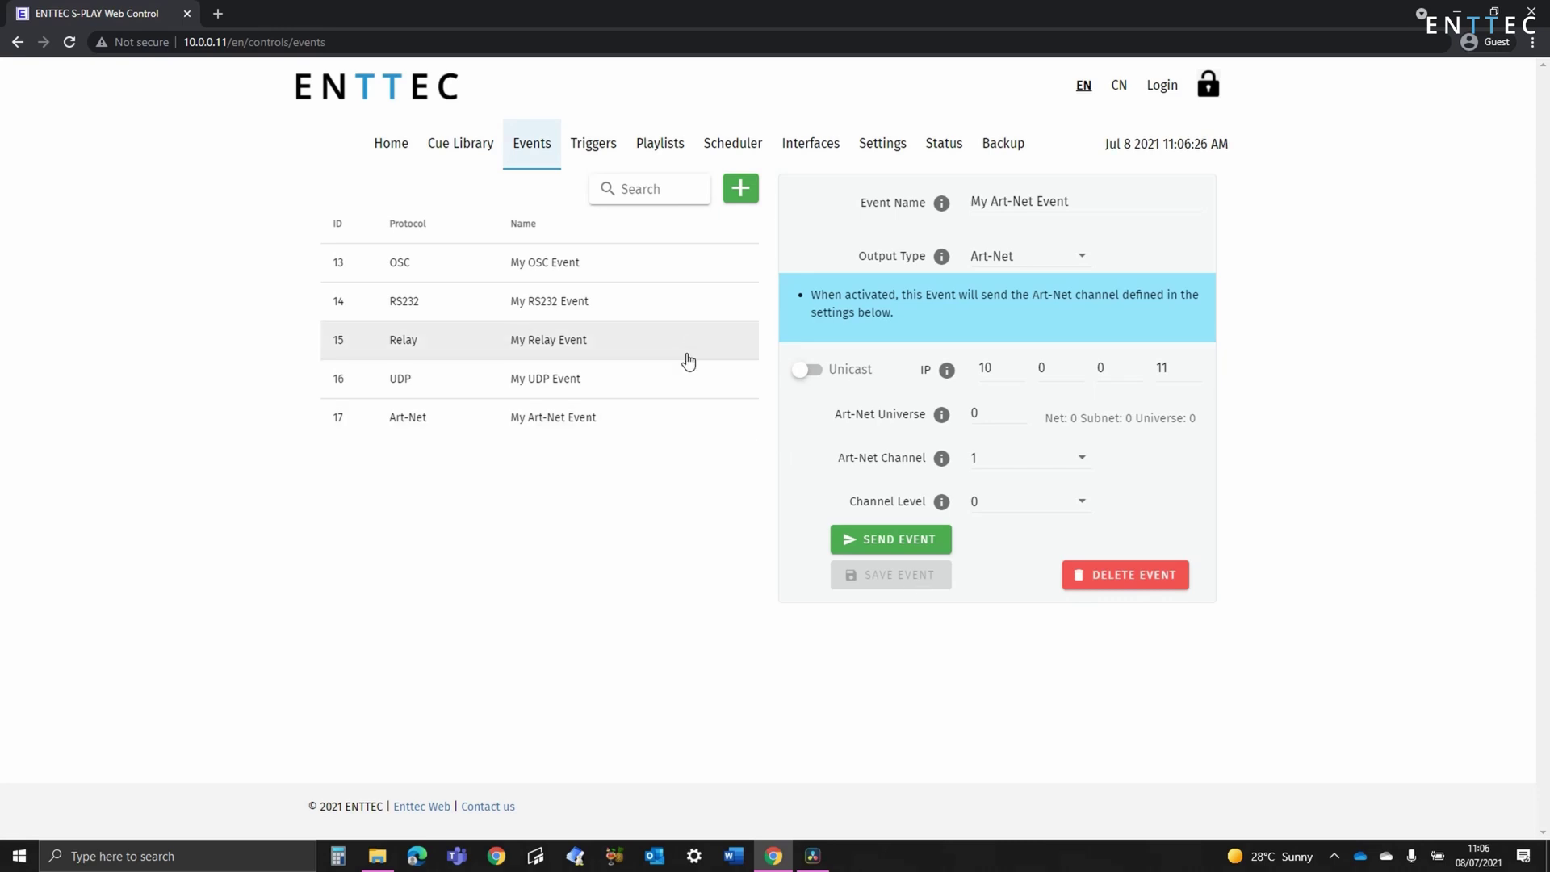
- Review the settings of My Relay Event, My UDP Event and My Art-Net Event
click(688, 355)
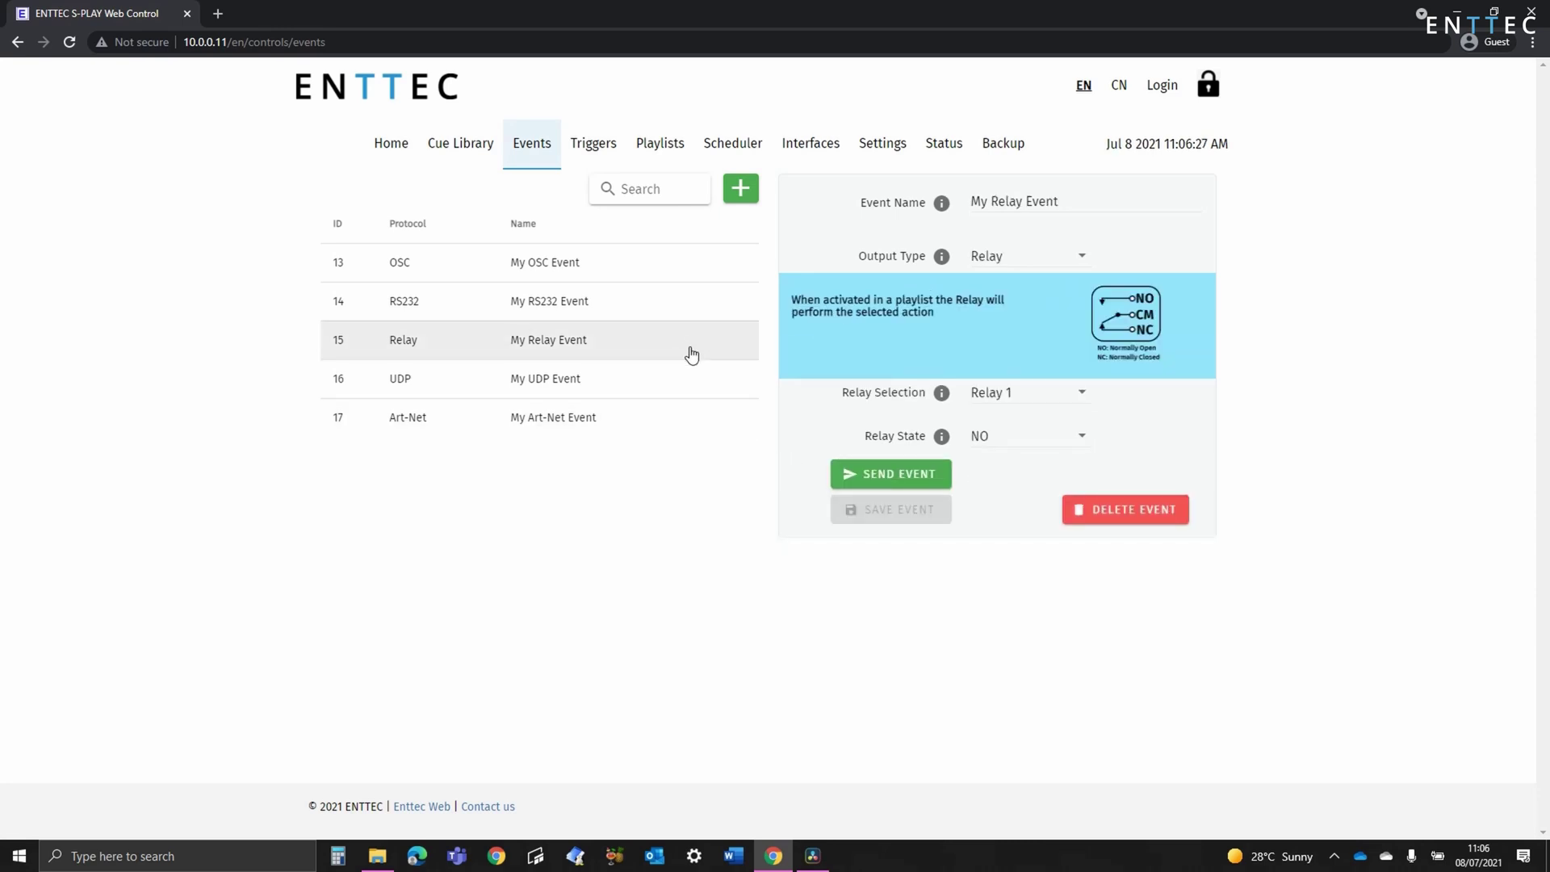
click(686, 384)
click(678, 415)
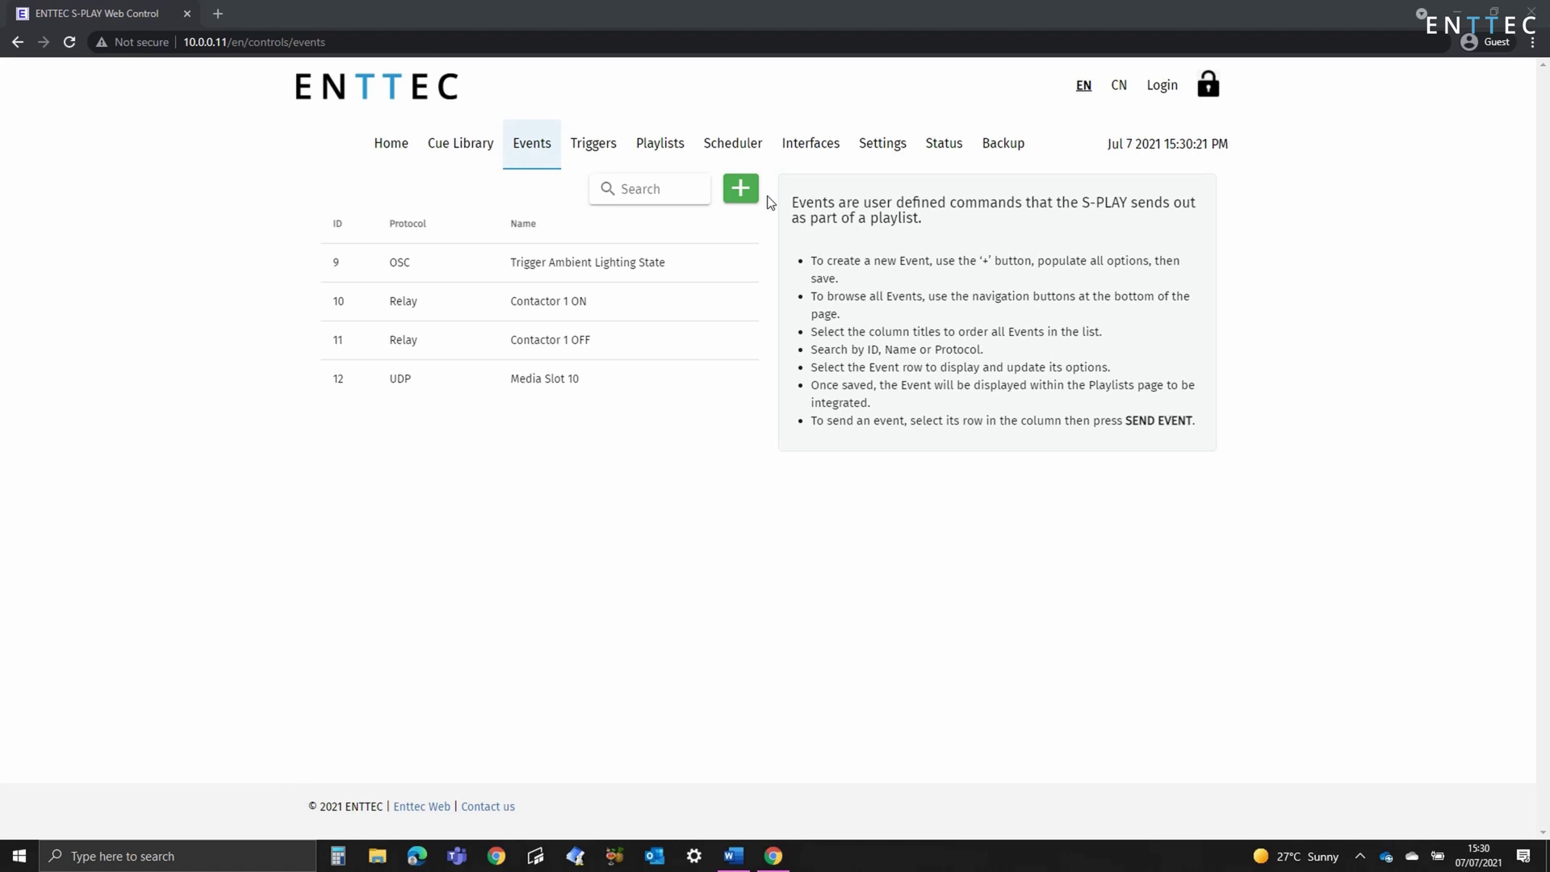
- Inspect the Trigger Ambient Lighting State OSC settings, then go to Playlists
click(678, 272)
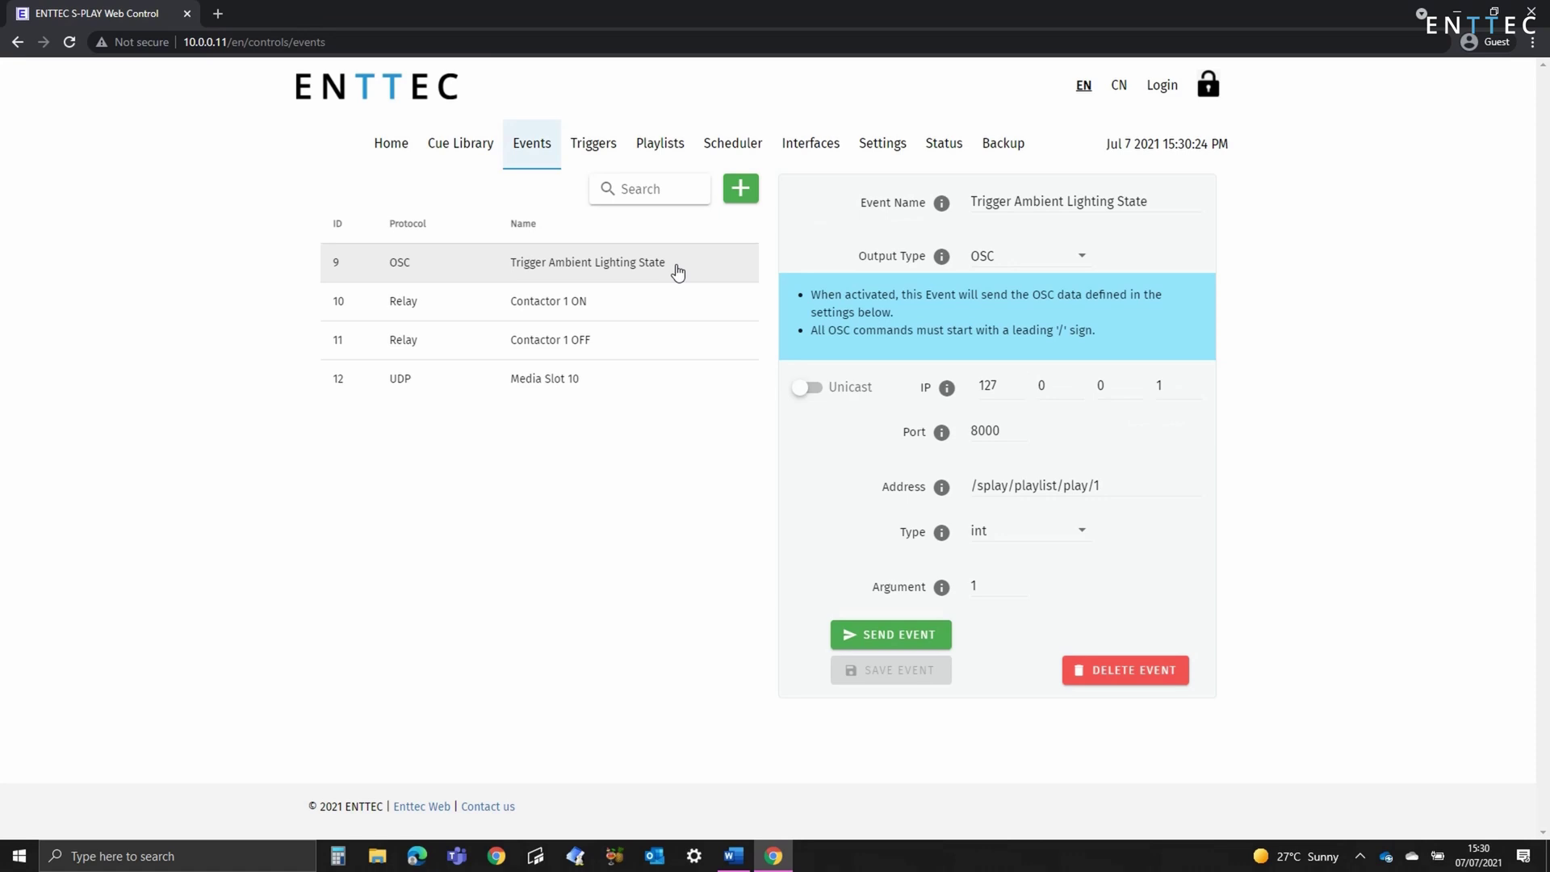
click(675, 147)
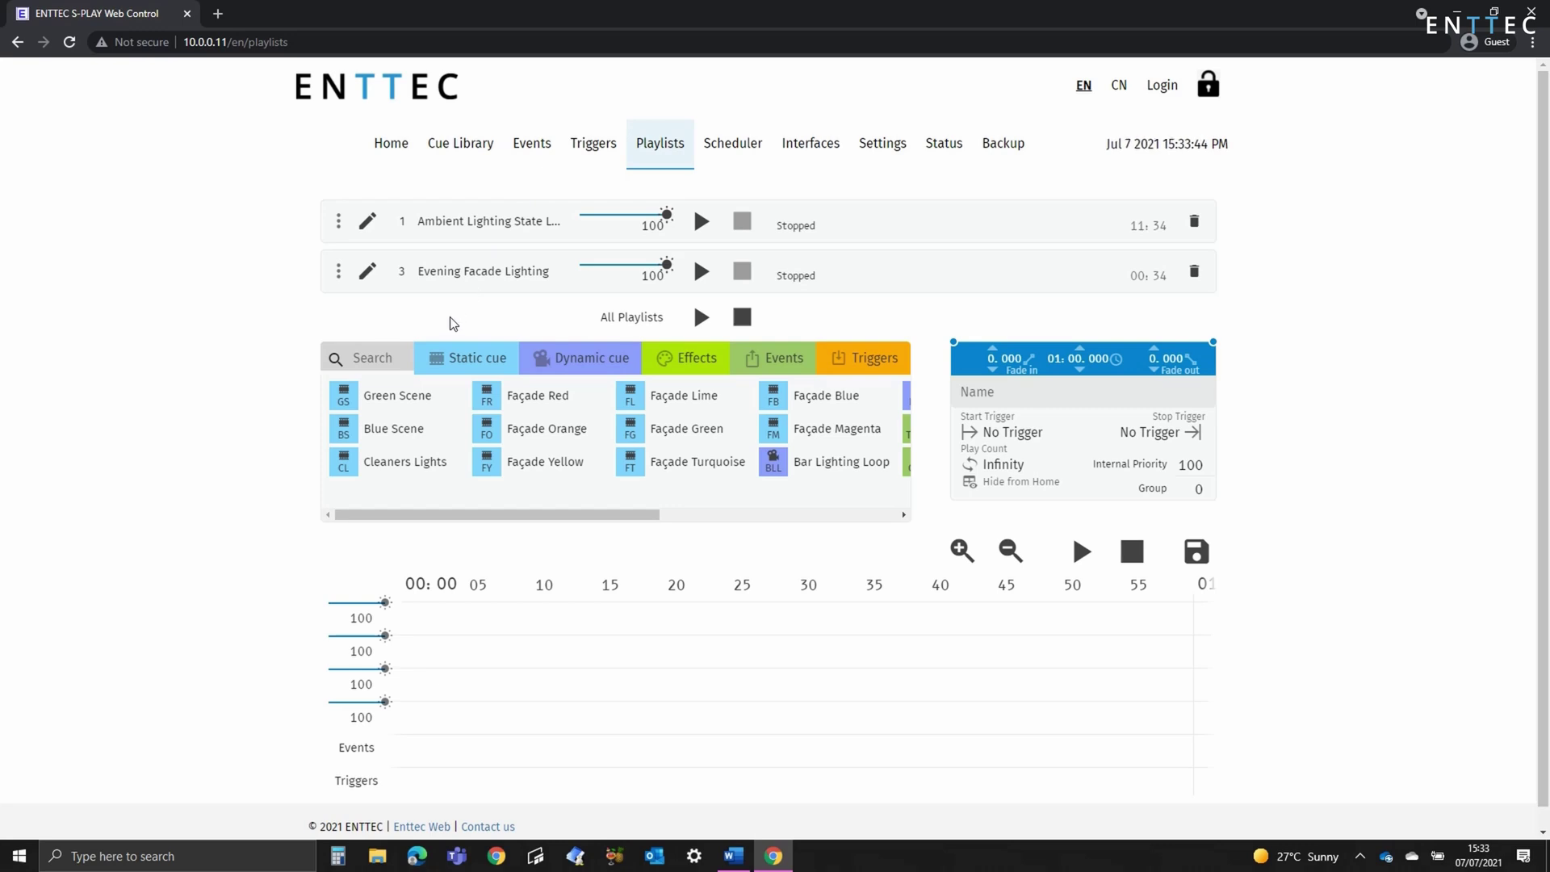
- Name the playlist 'start up', add Contactor 1 ON, Media Slot 10, Trigger Ambient Lighting State, and save
click(995, 388)
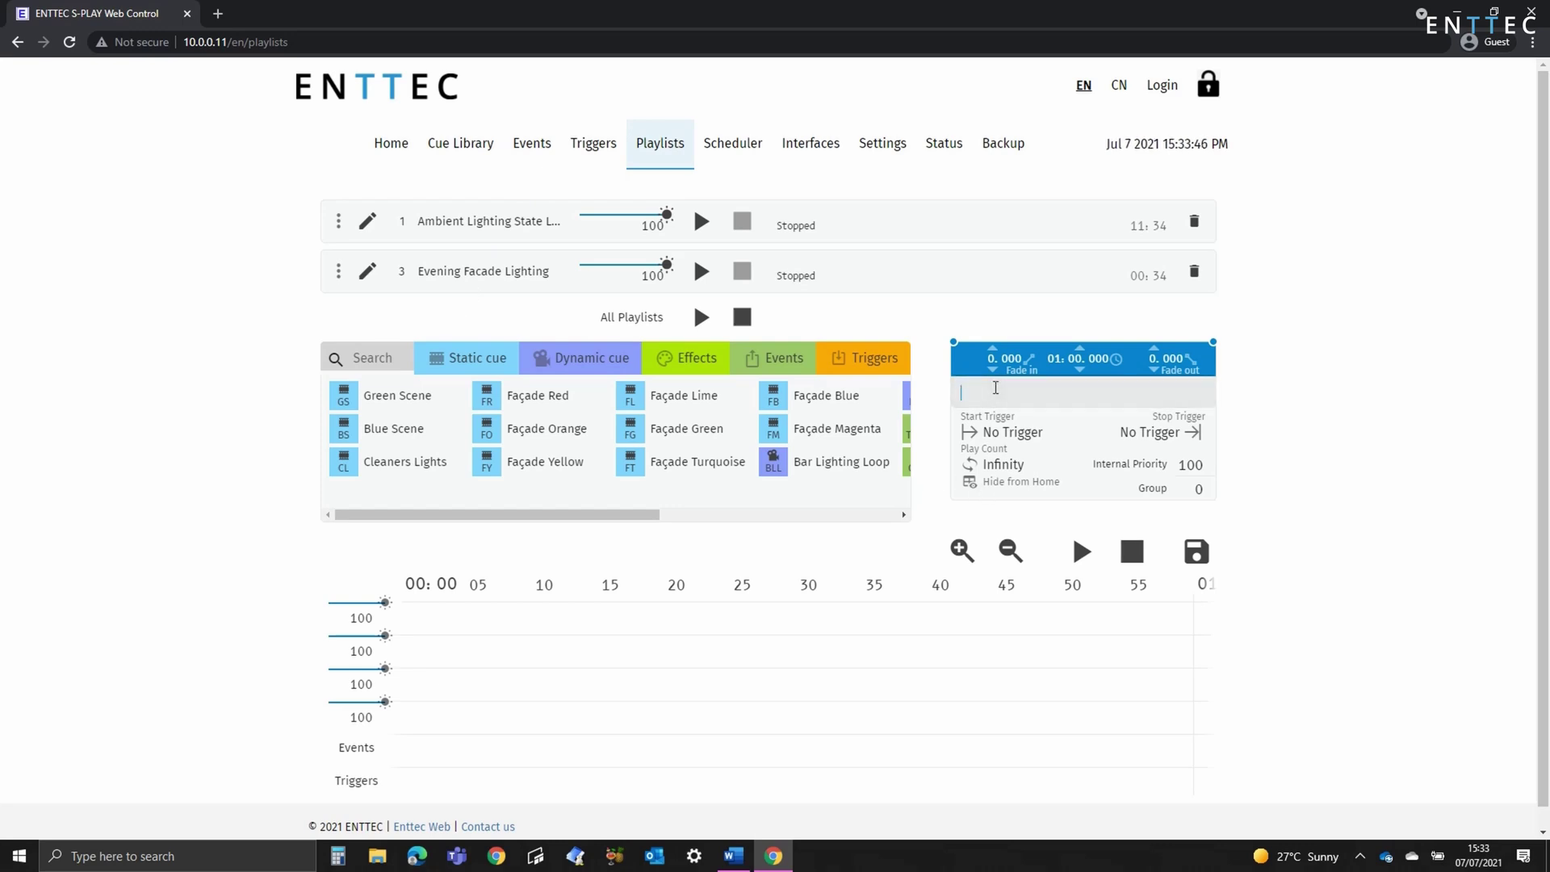
text(start up)
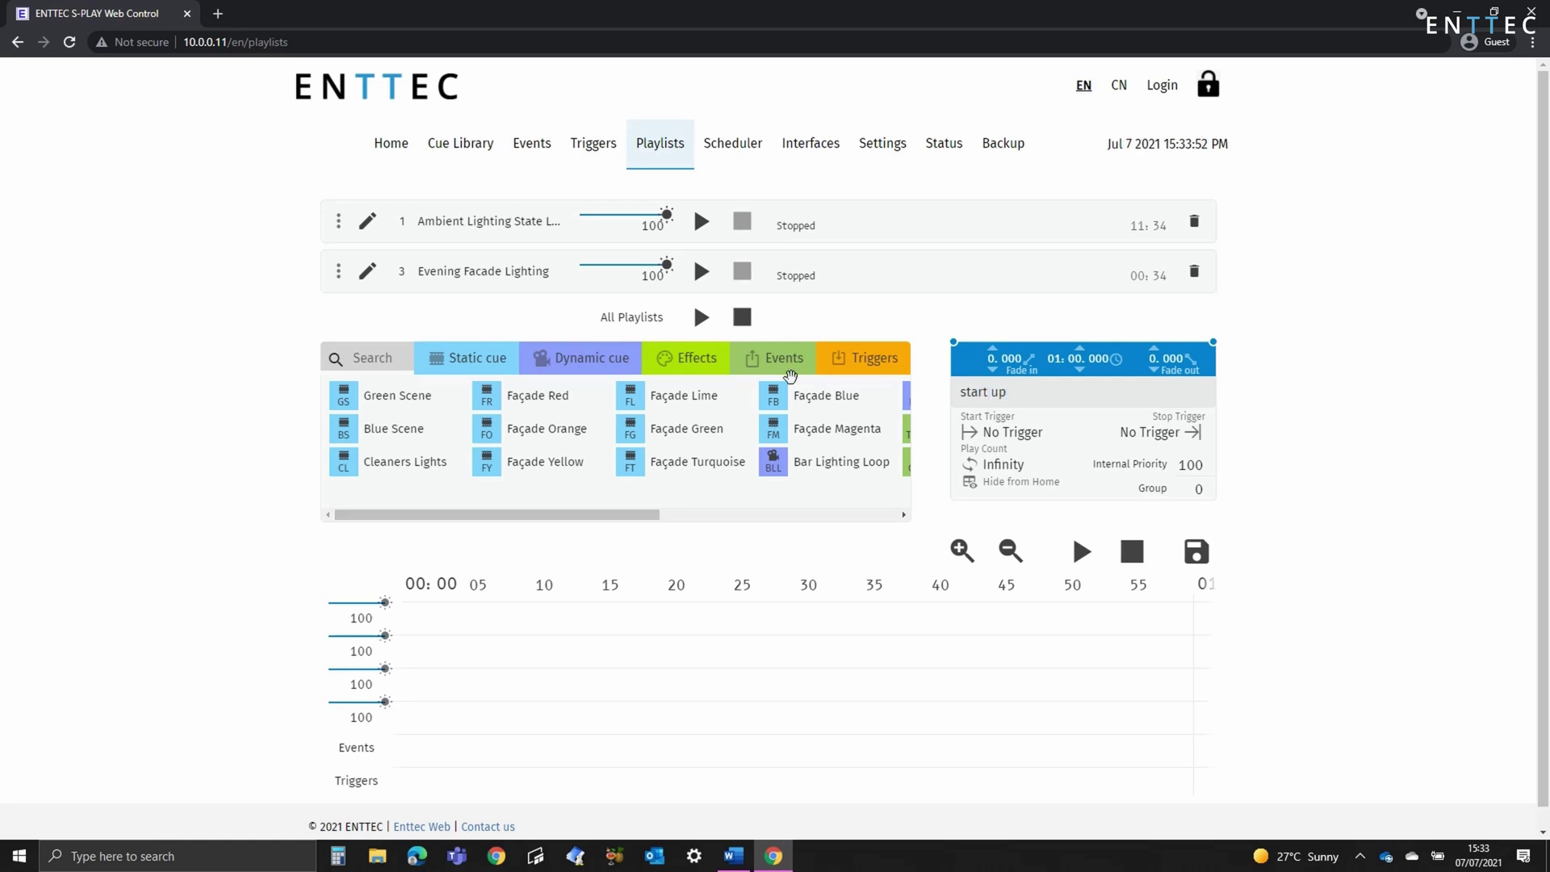
click(779, 358)
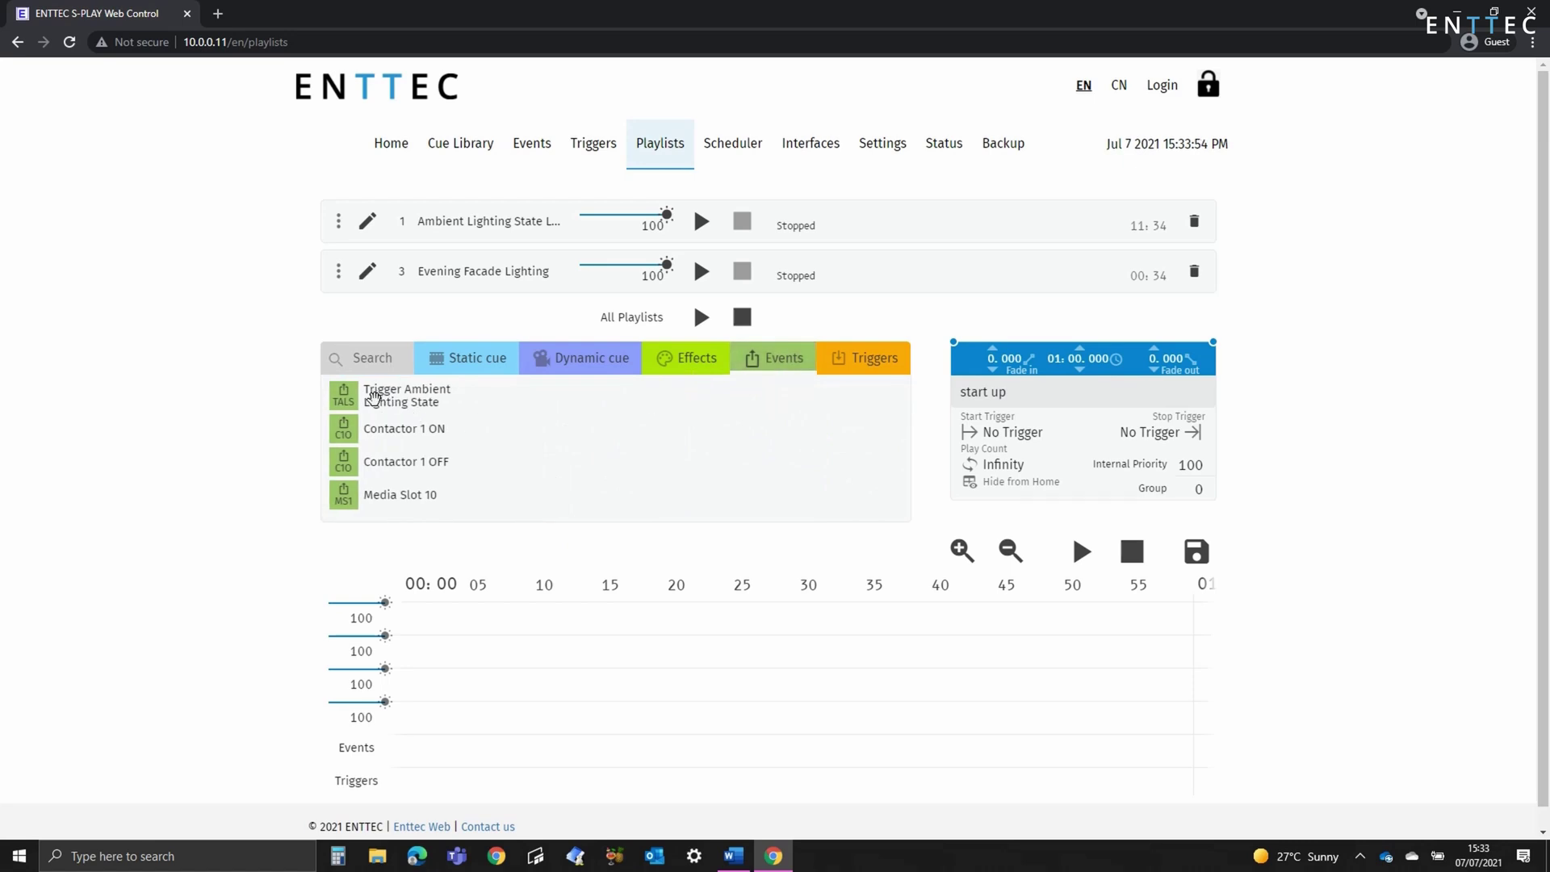
drag(384, 436, 449, 752)
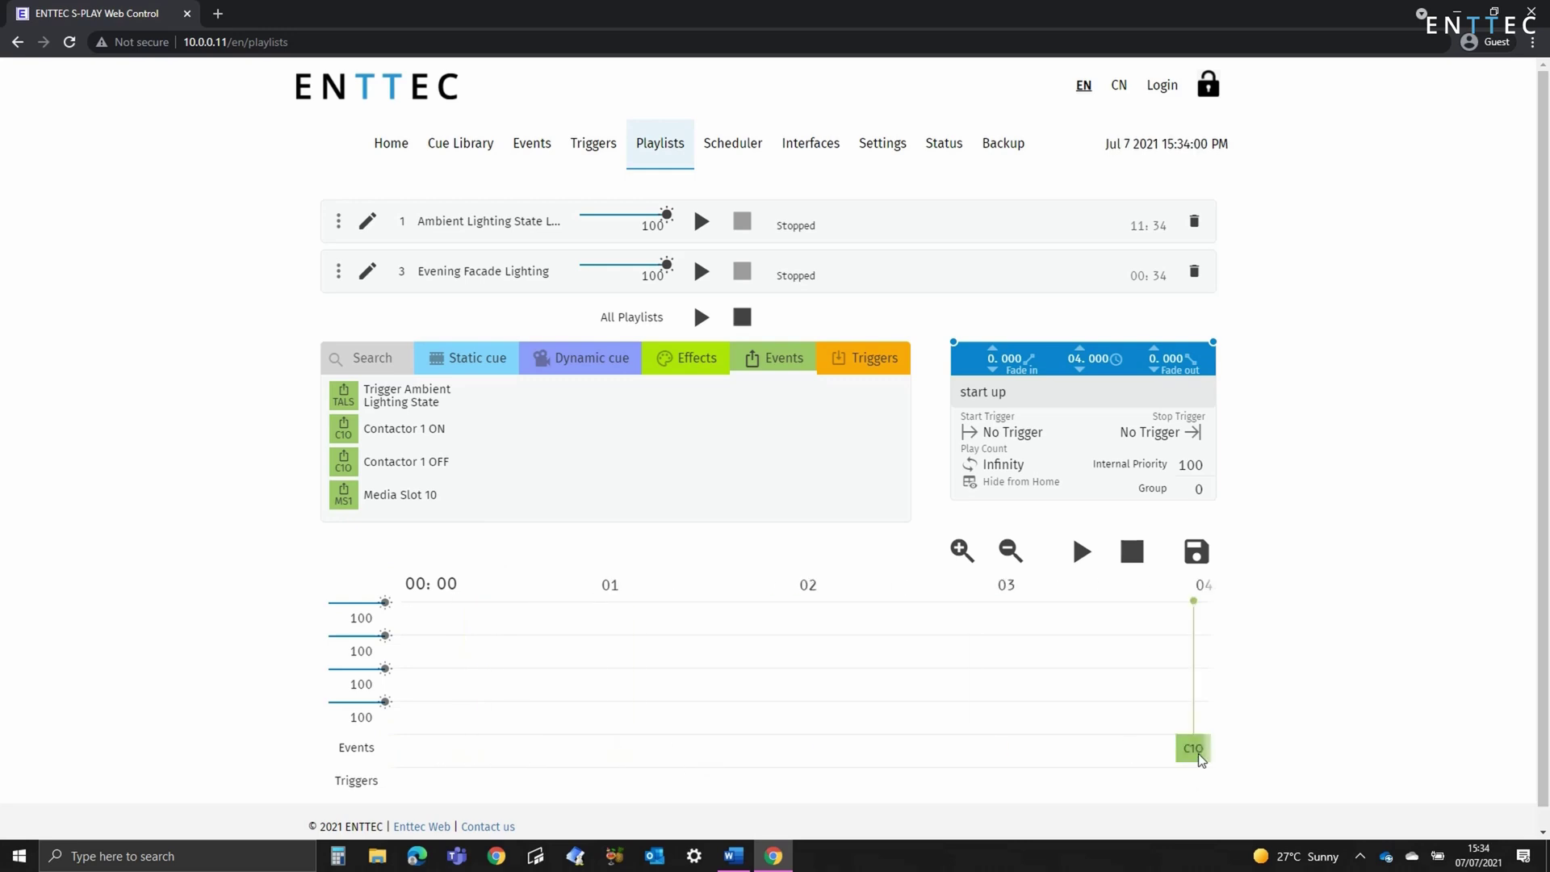
drag(1185, 749, 416, 751)
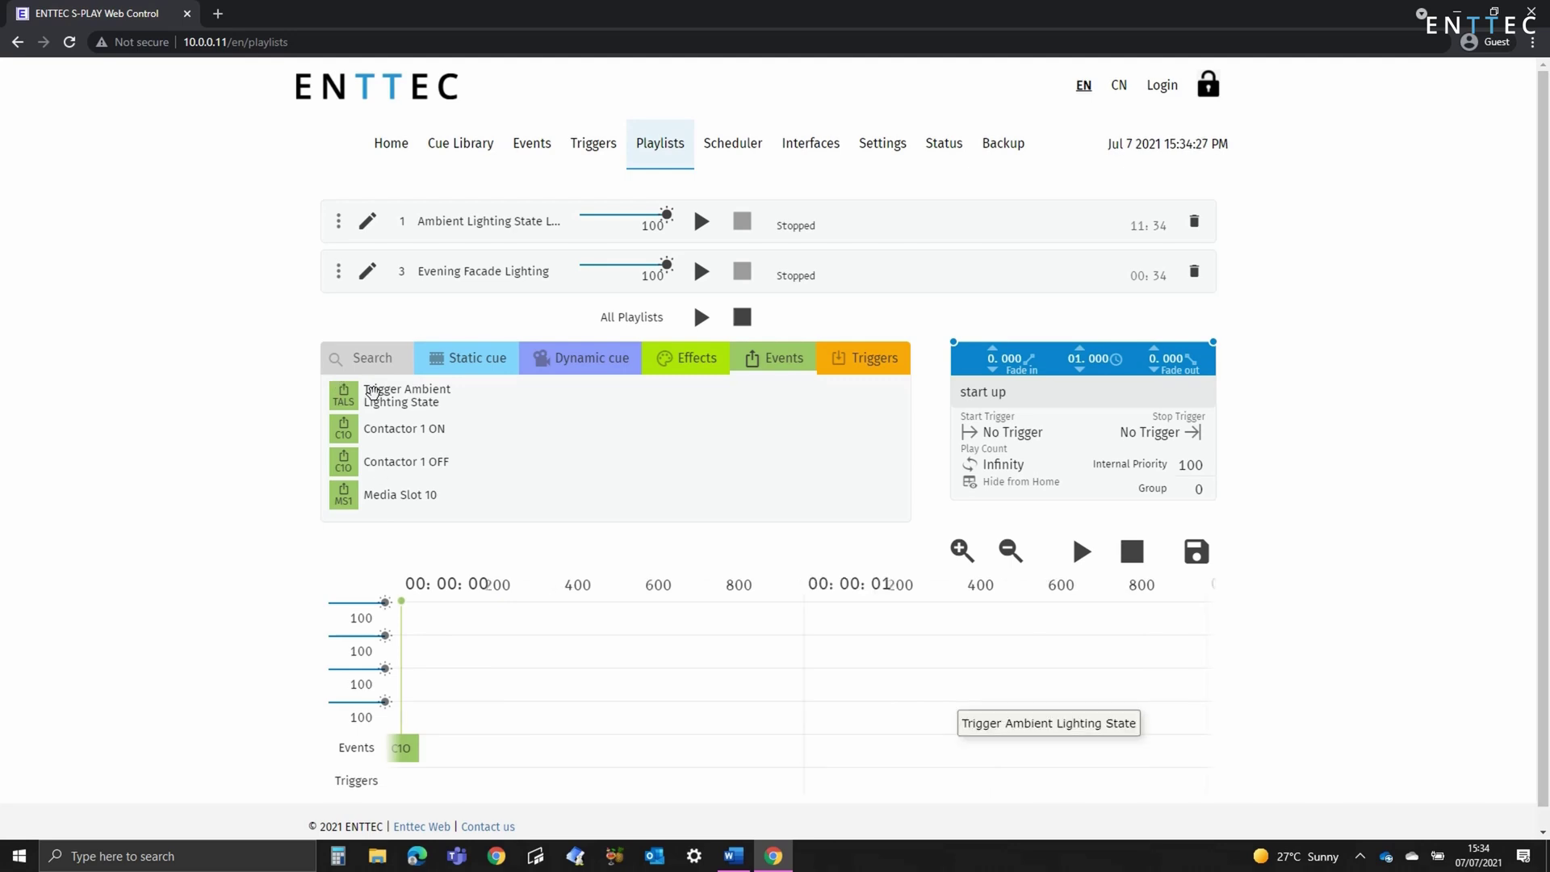
drag(373, 393, 851, 744)
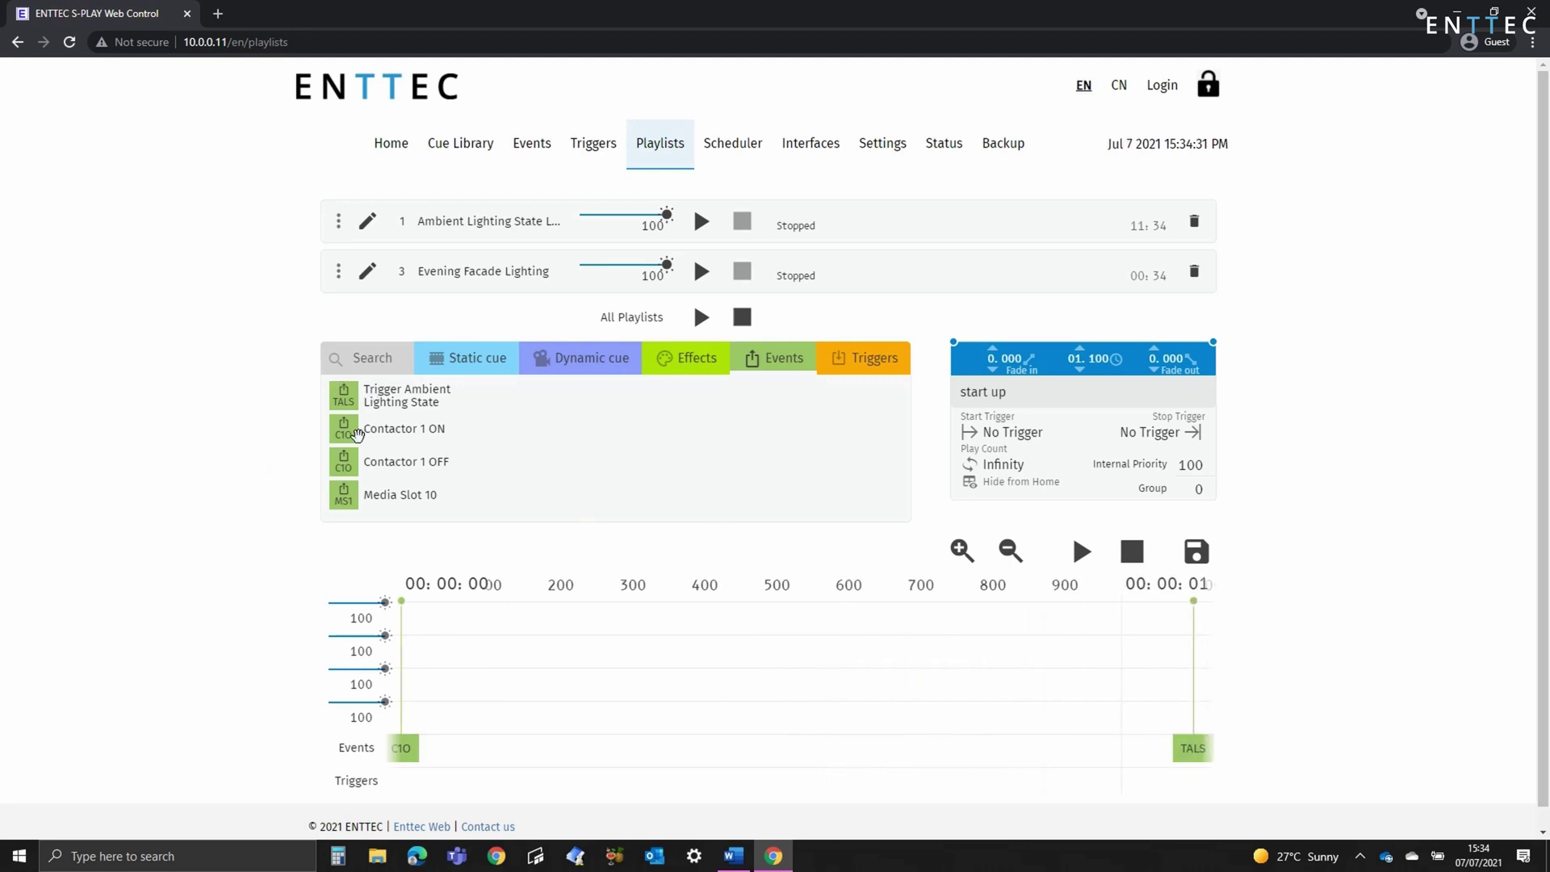
drag(352, 489, 1158, 746)
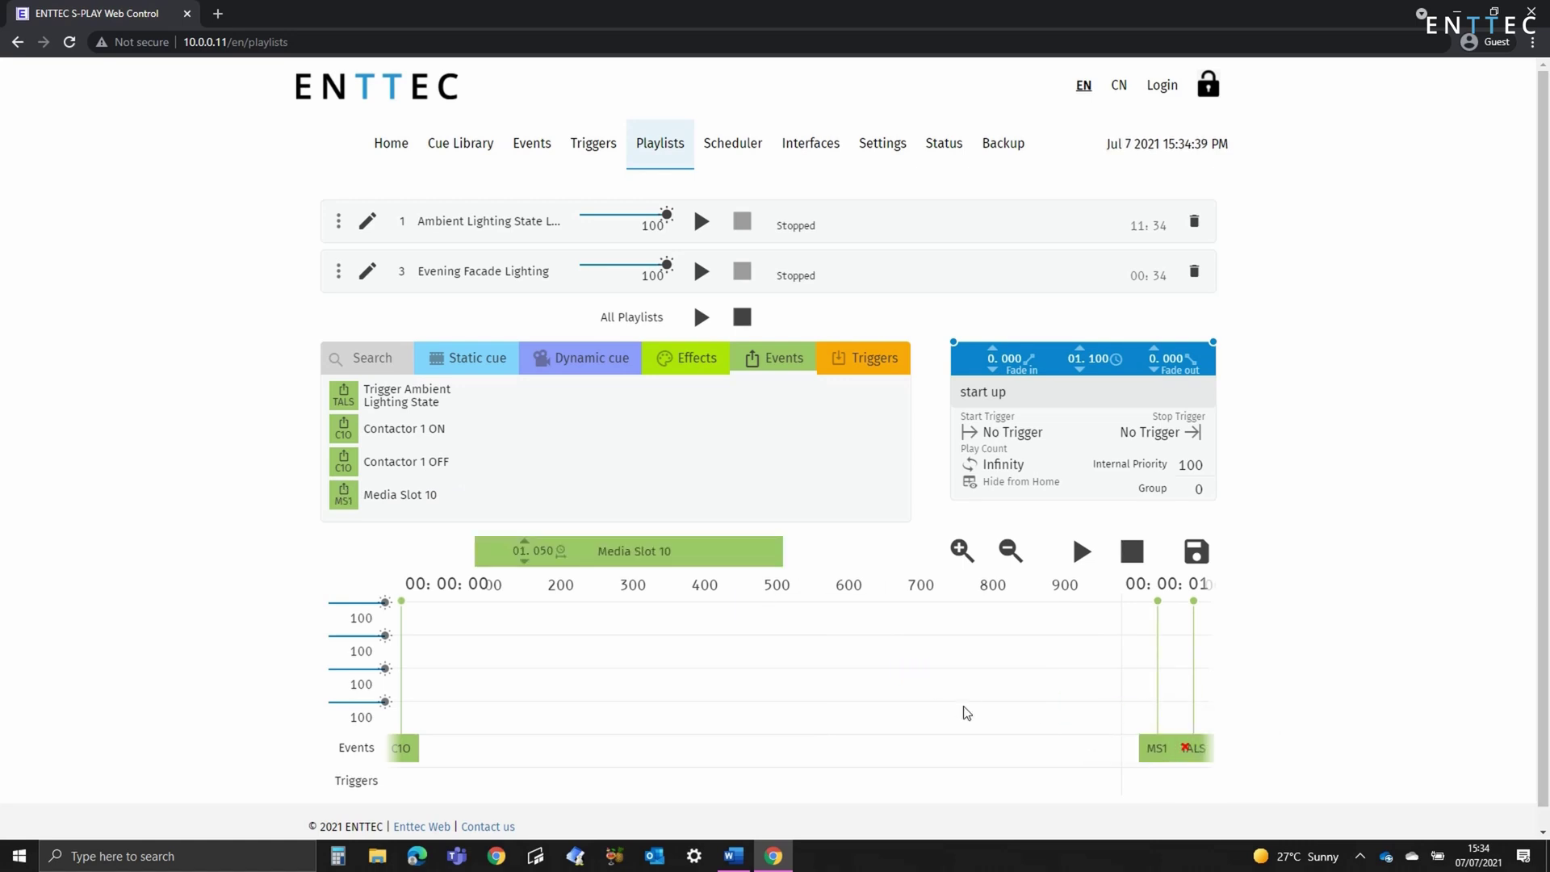
click(1197, 553)
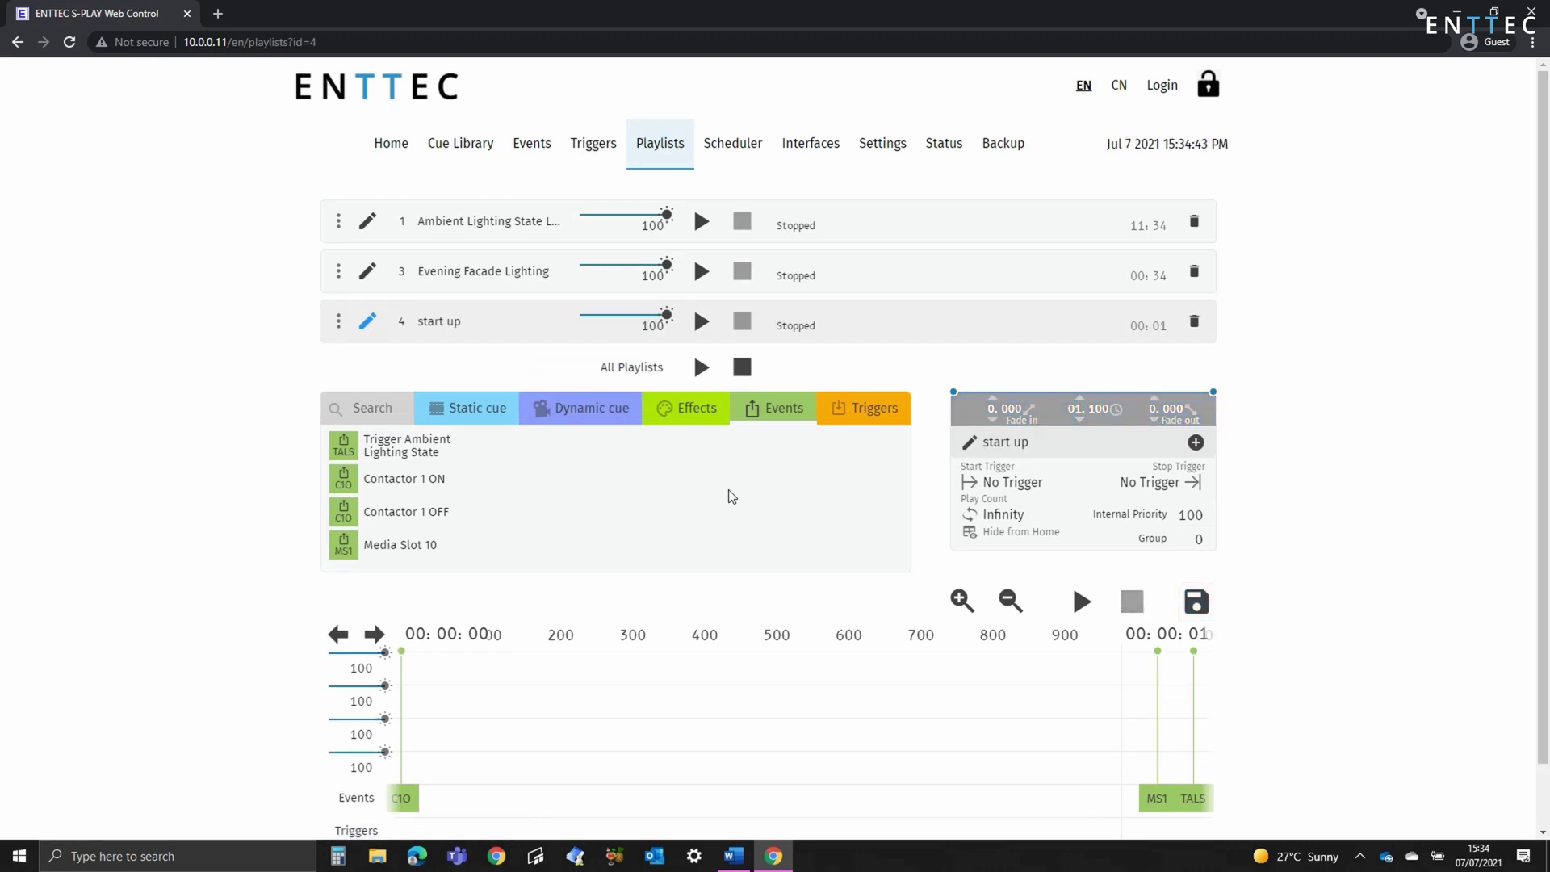
- Test-play the start up playlist and scrub through the Ambient Lighting State playback
click(701, 322)
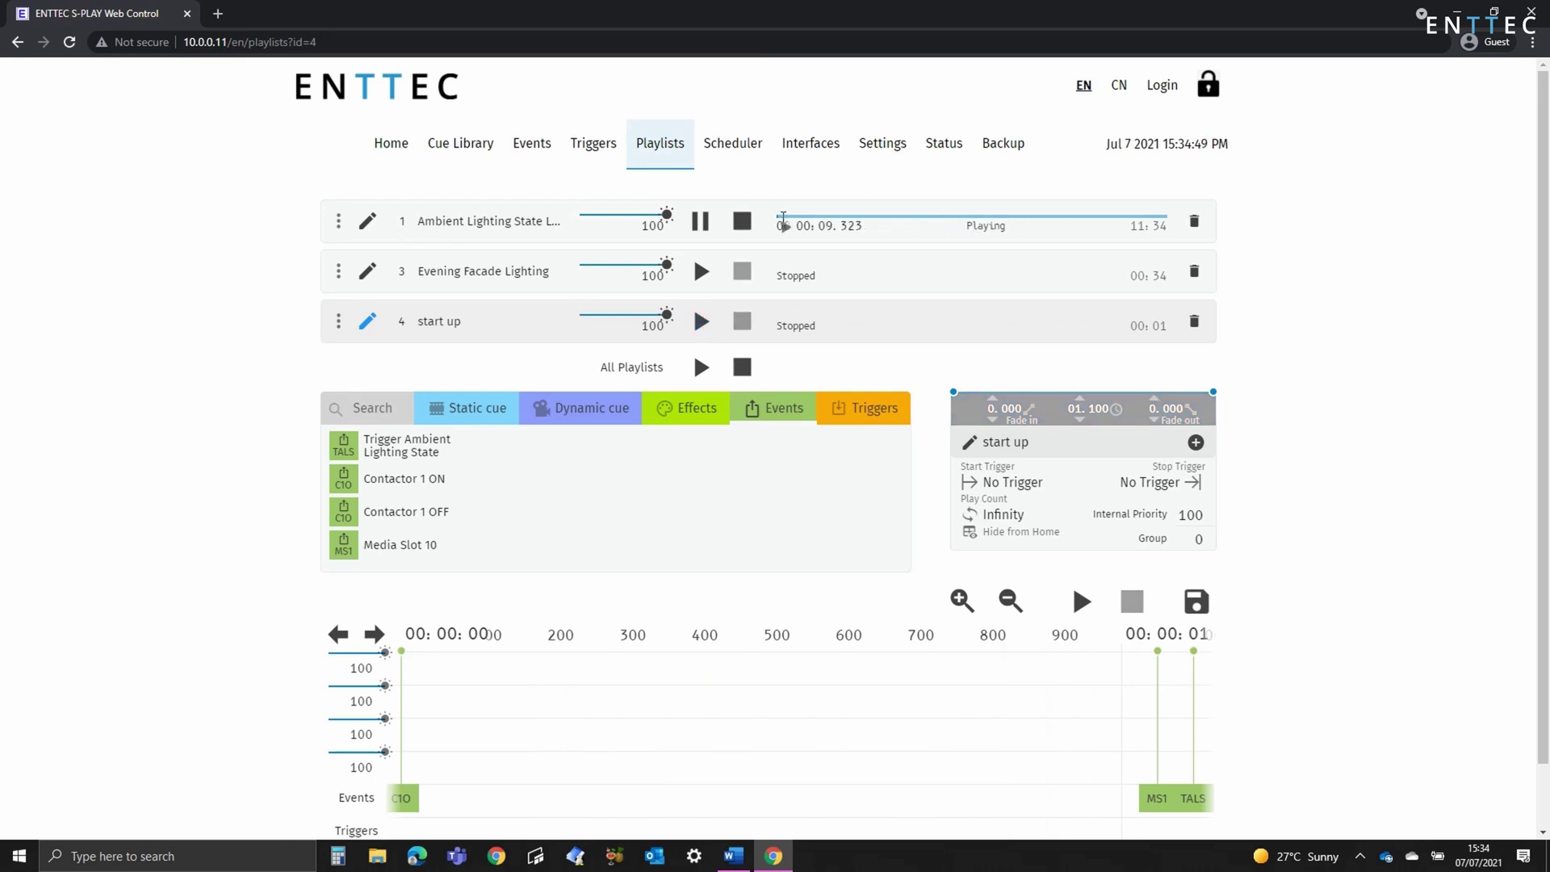
click(782, 222)
click(784, 224)
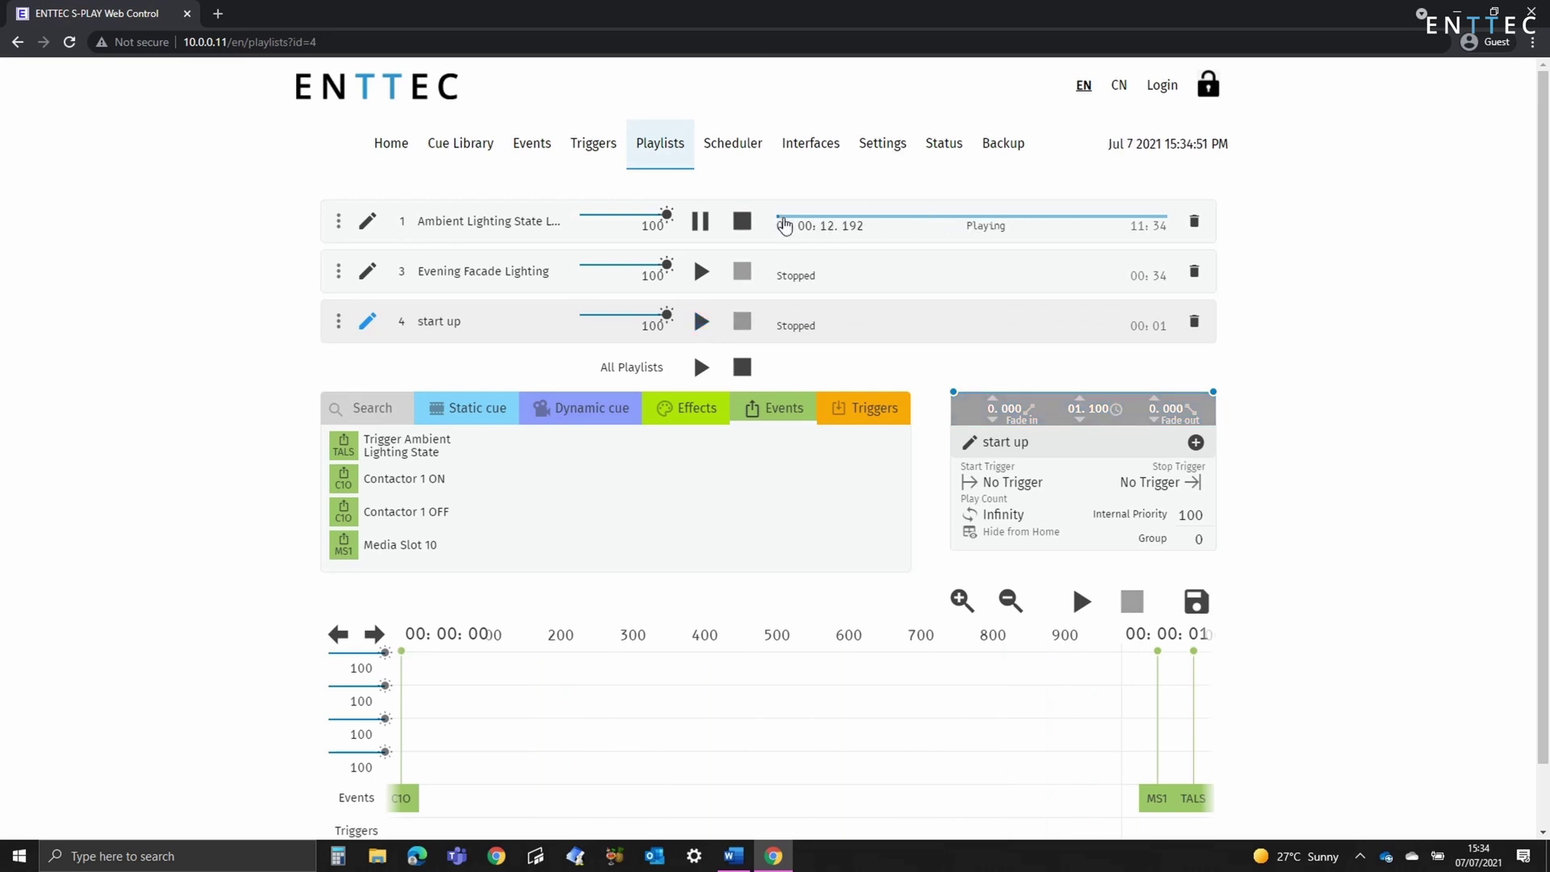
click(783, 225)
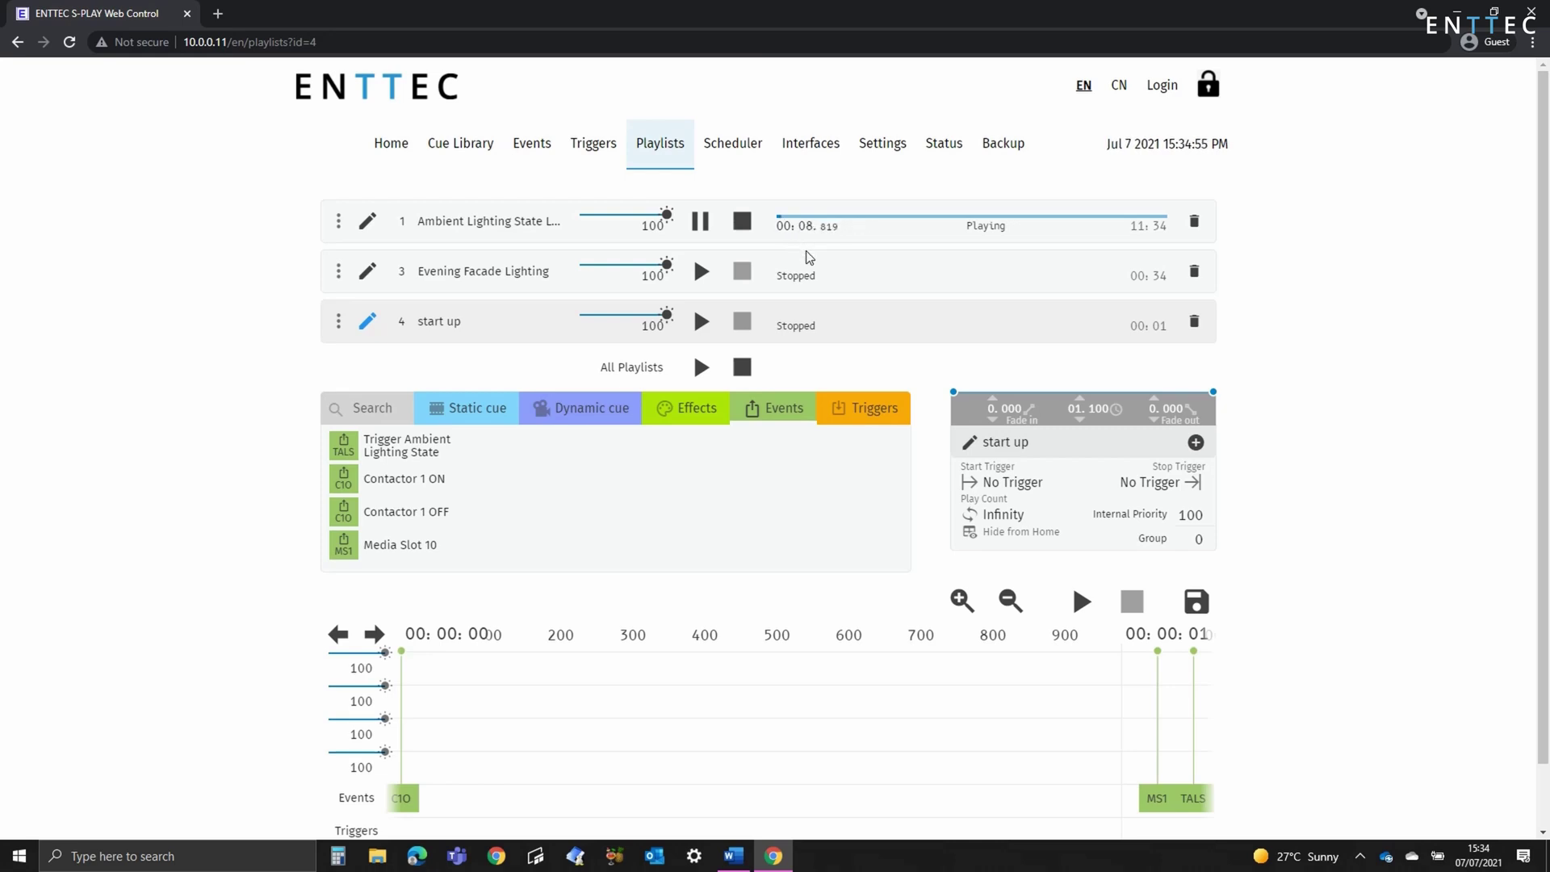
click(734, 153)
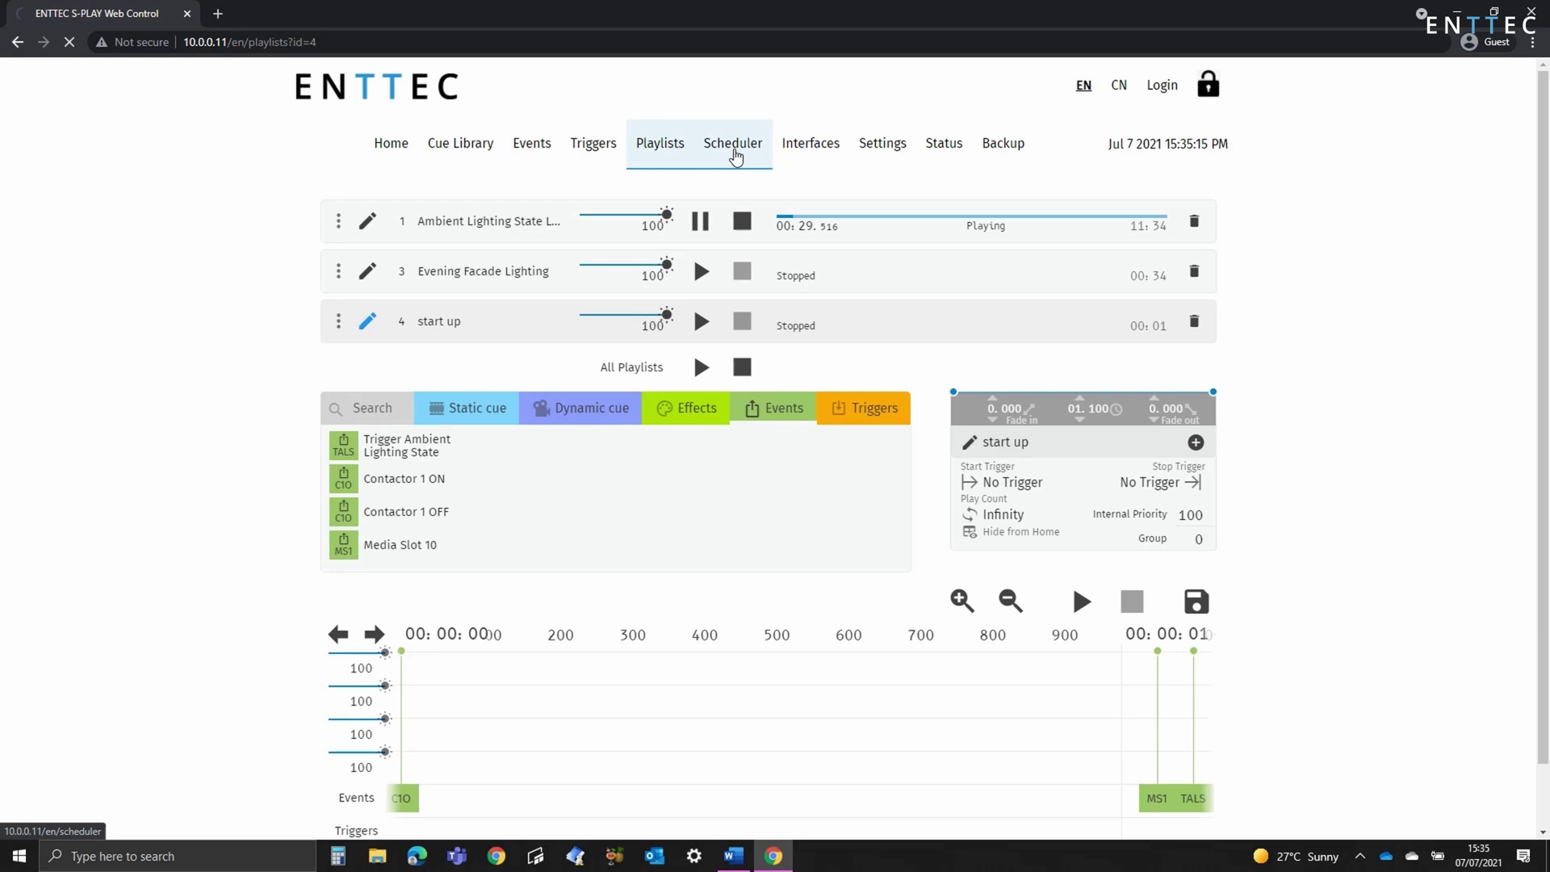
- Save schedule 'daily power up' running the start up playlist daily at 06:00:00
click(594, 195)
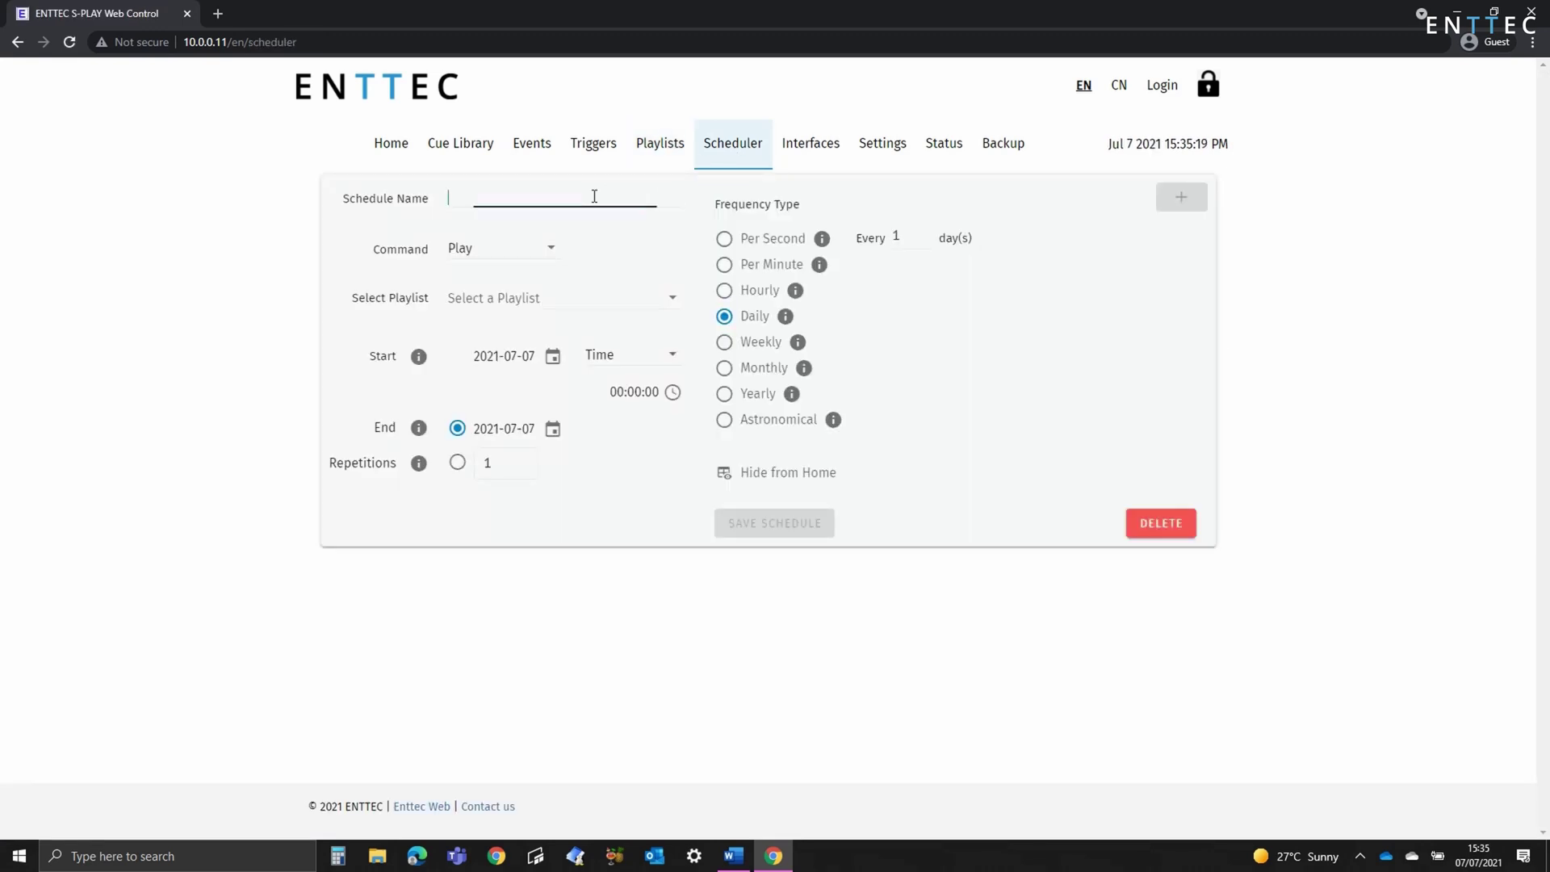
text(dail)
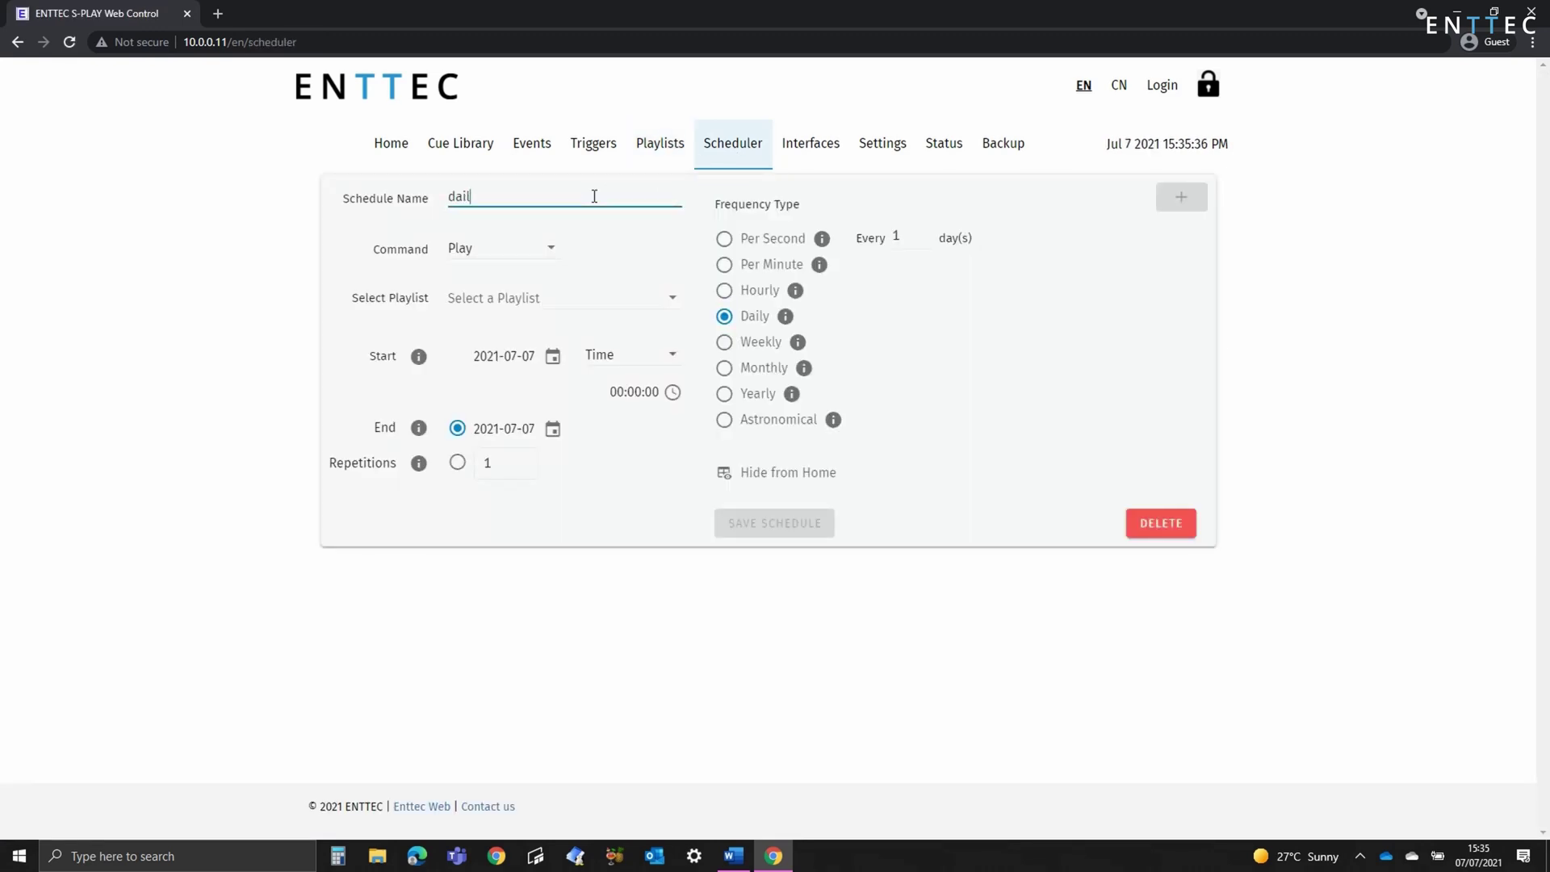
text(y power up)
click(557, 301)
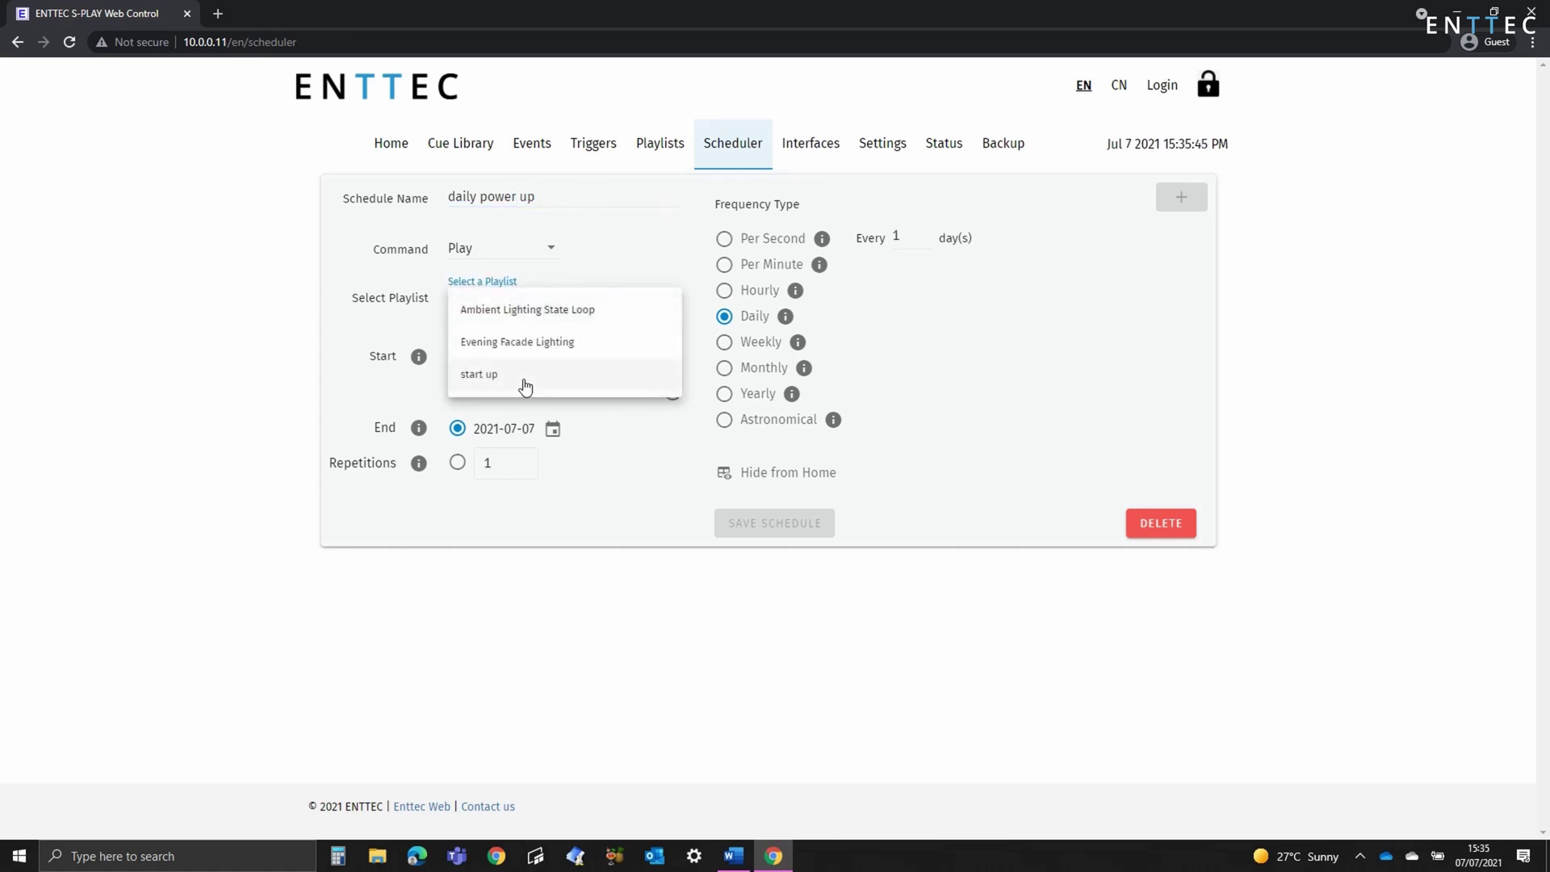
click(526, 380)
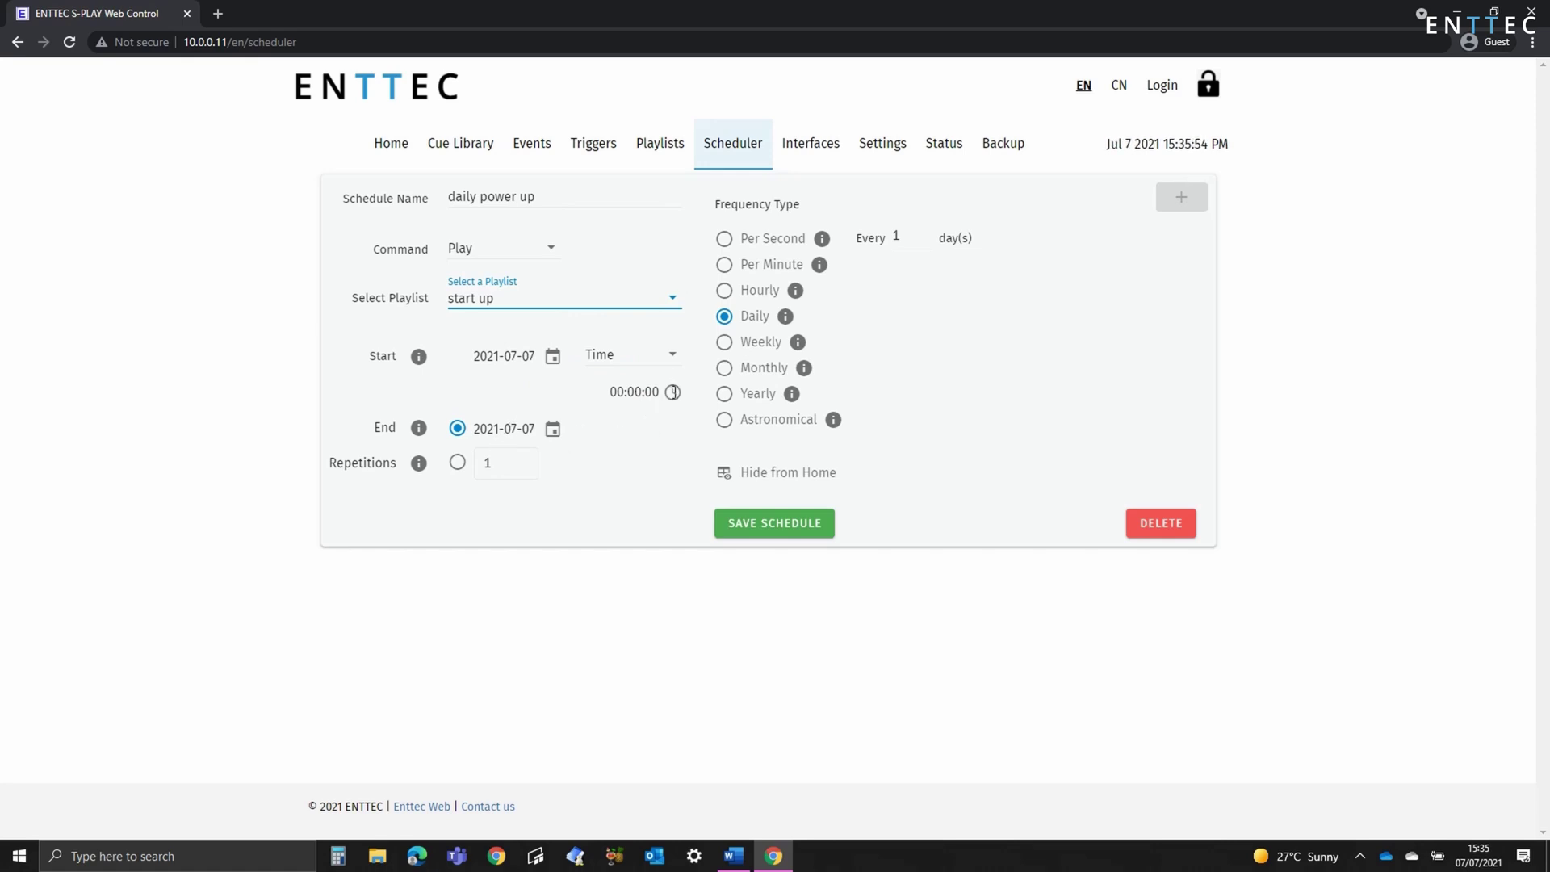
click(672, 392)
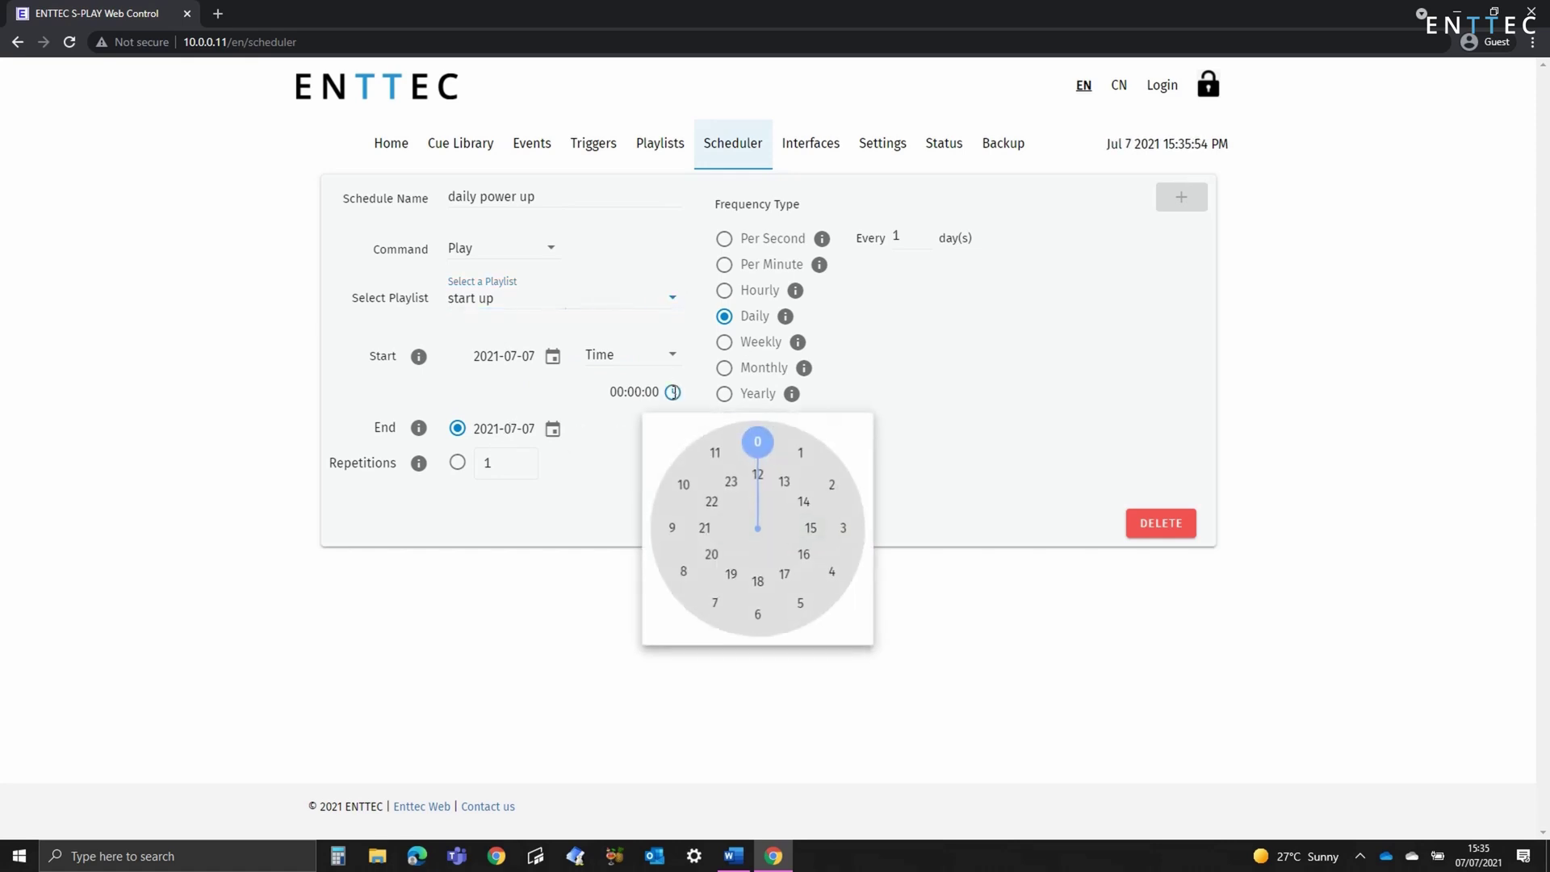
click(757, 617)
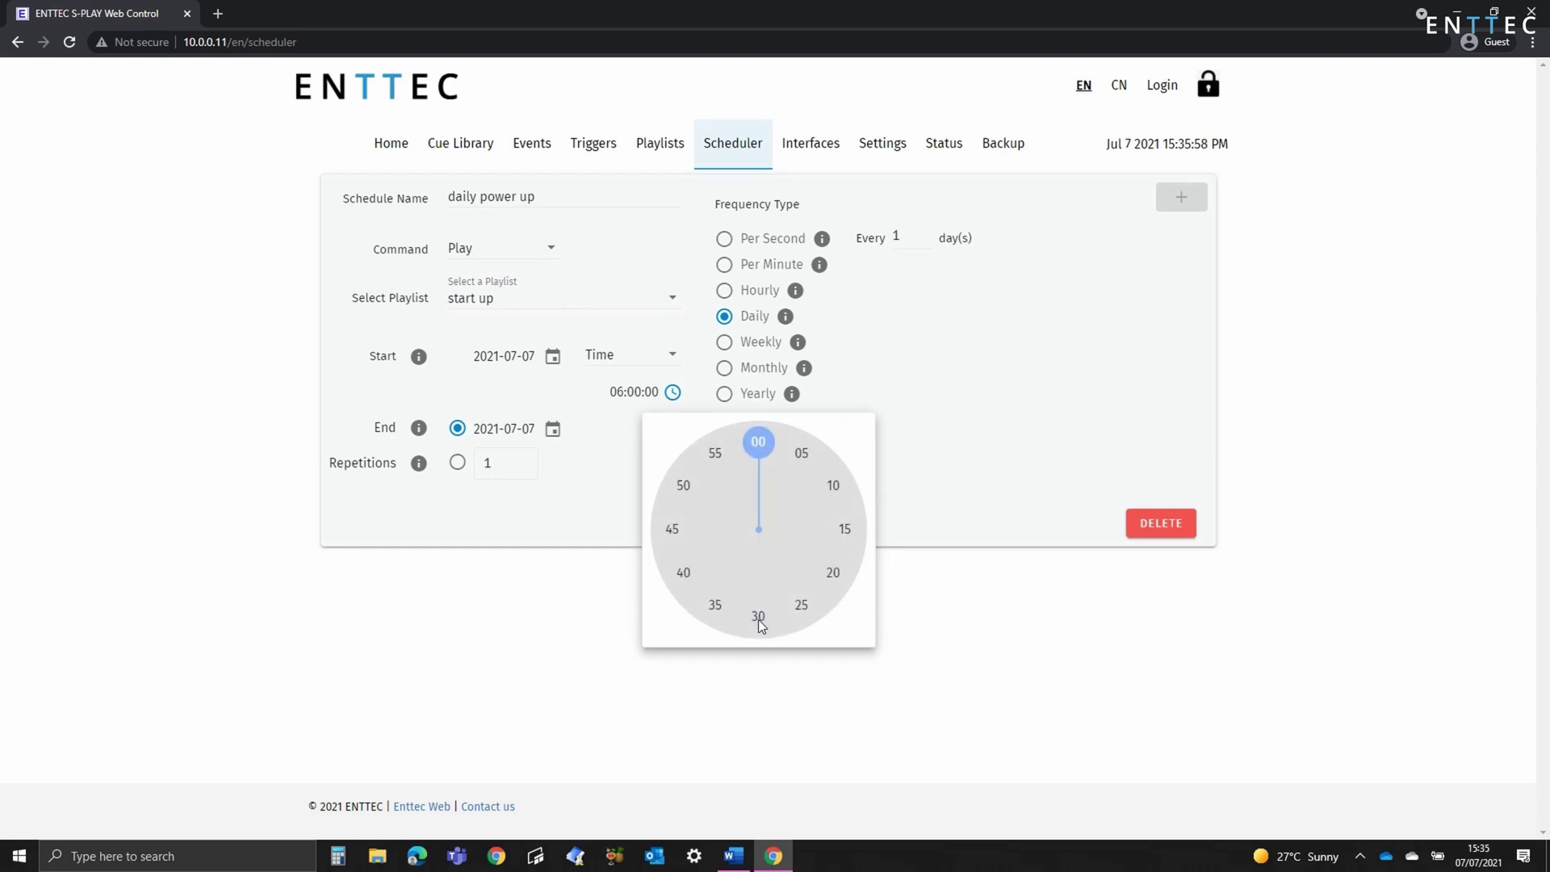
click(758, 442)
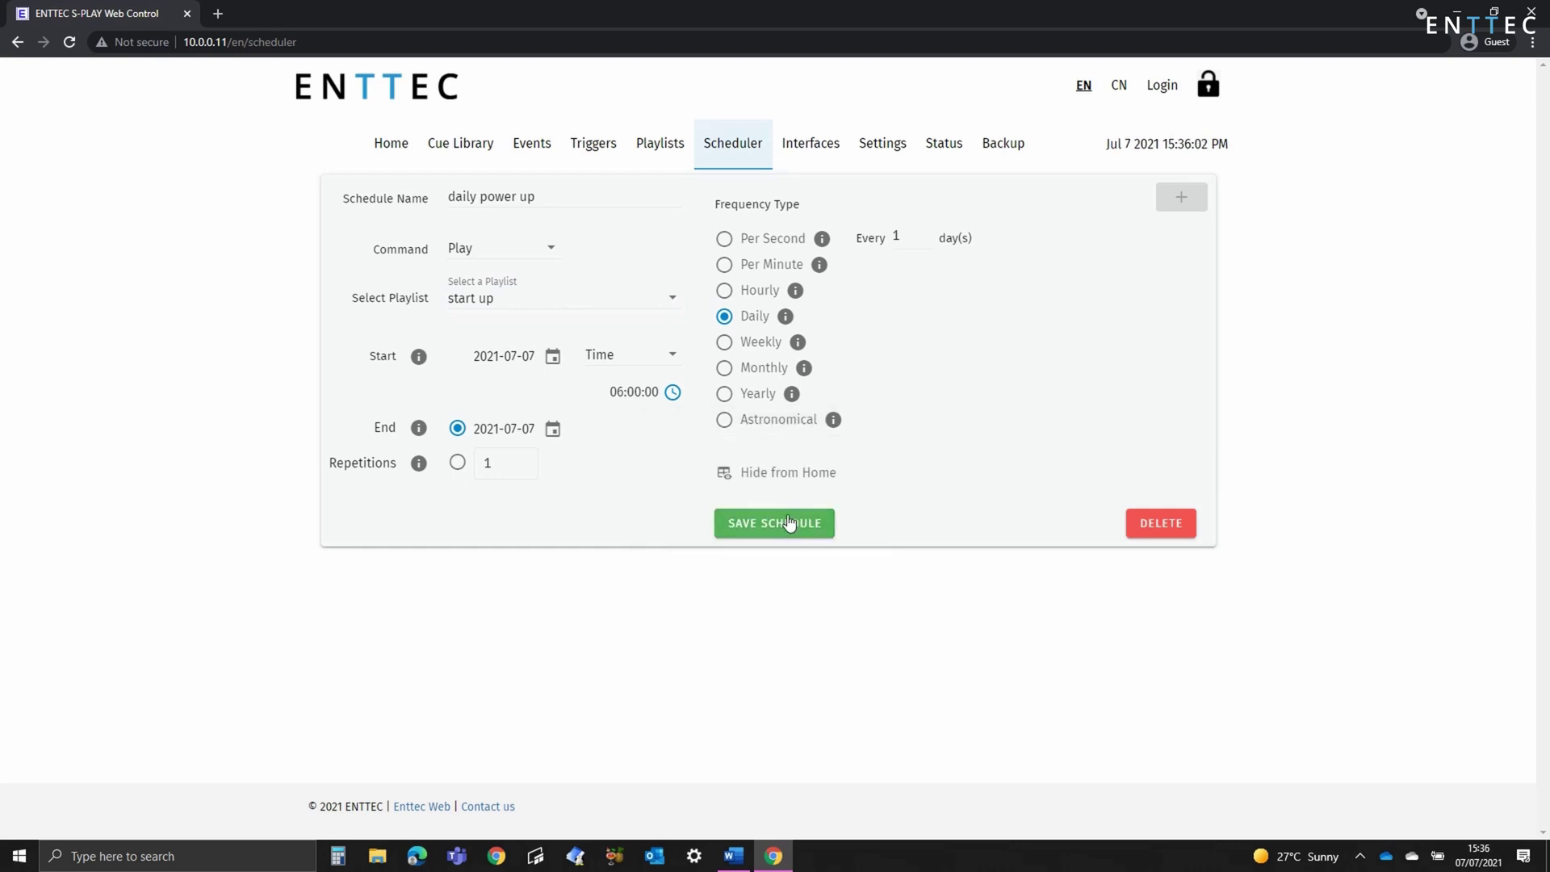
click(787, 525)
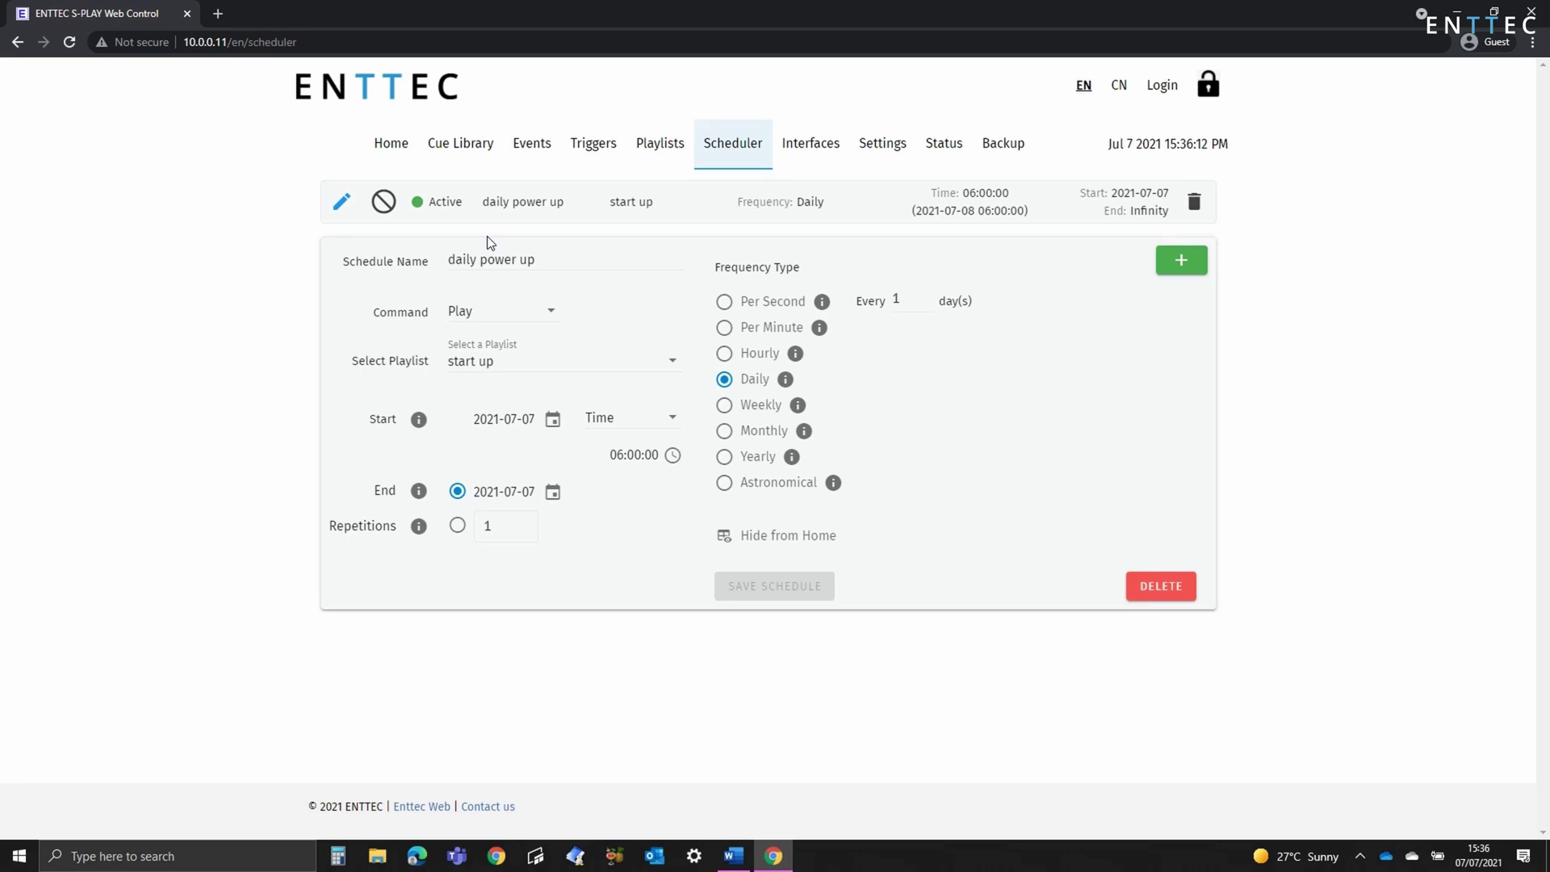
- Add a new interface named 'Management' with URL 'mgmt', save it, and open its edit page
click(826, 153)
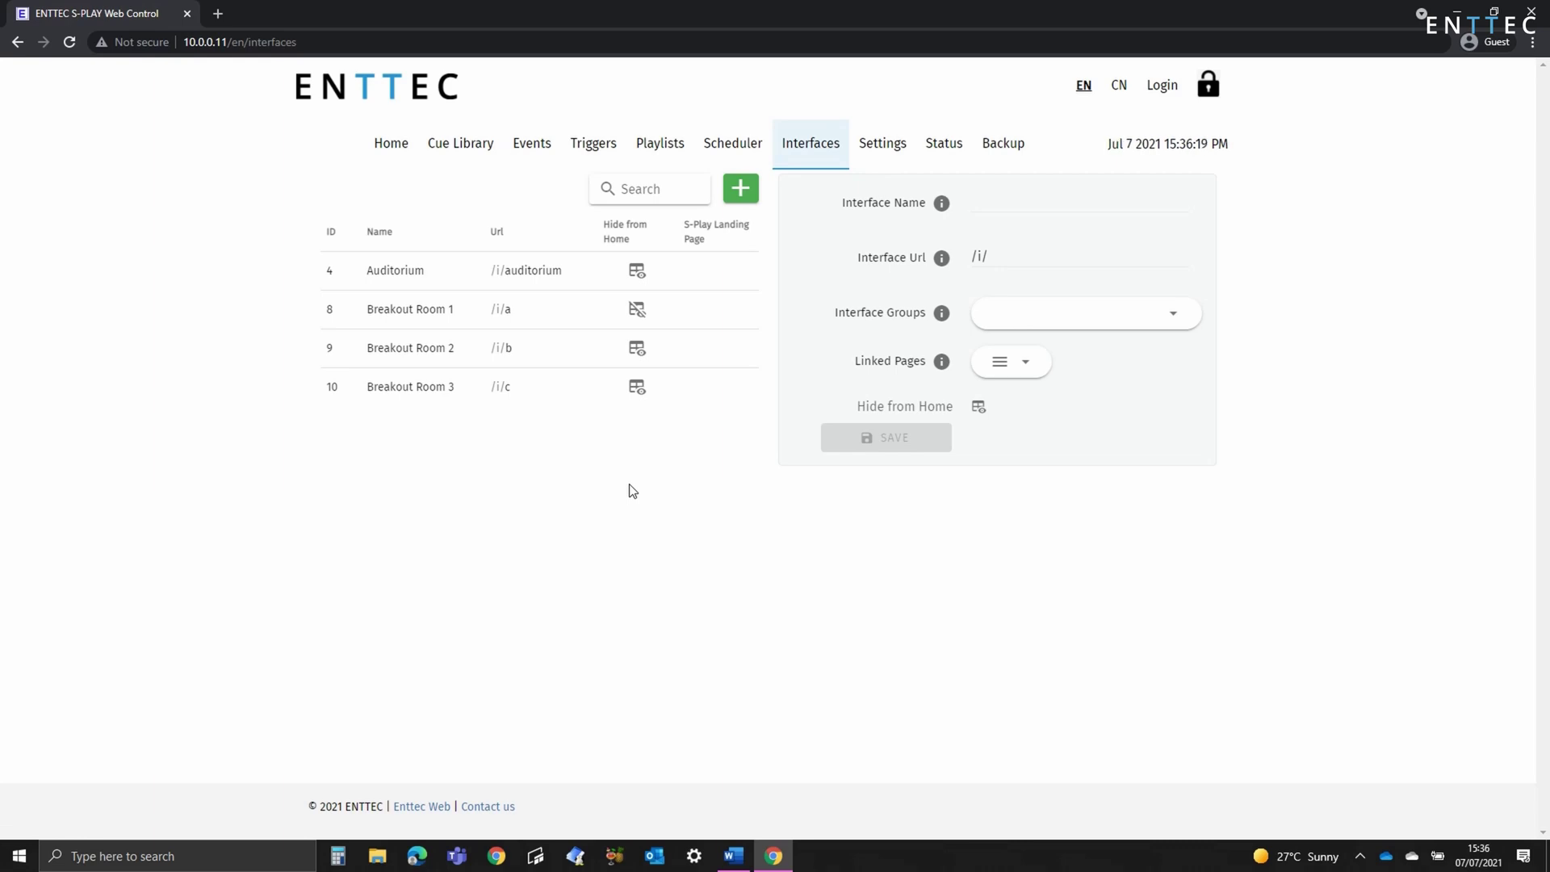
click(743, 189)
click(999, 198)
text(Management)
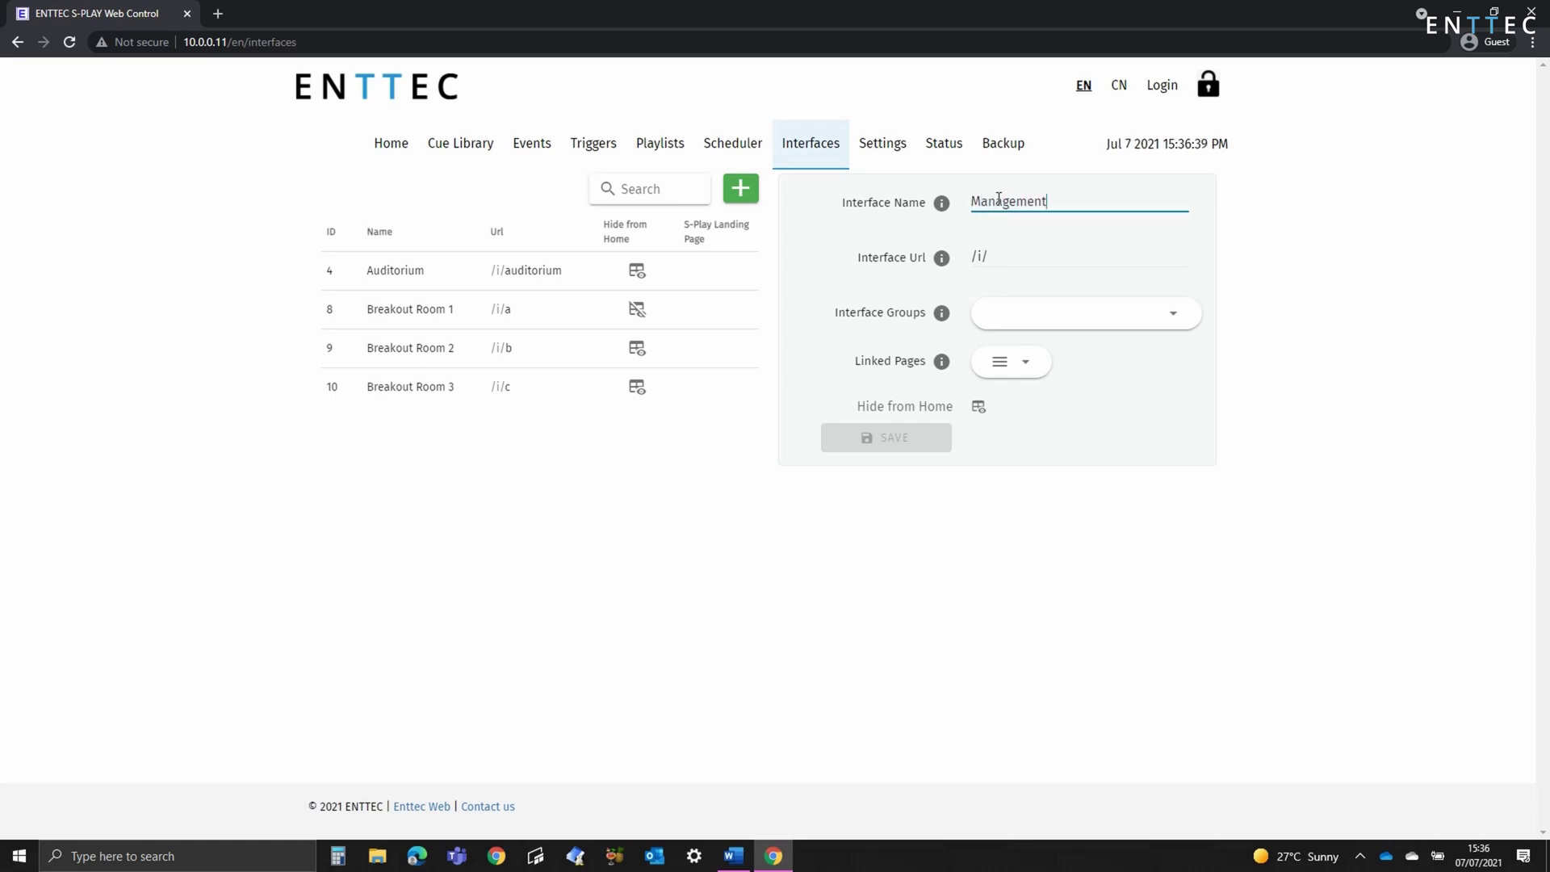
click(1017, 255)
text(m)
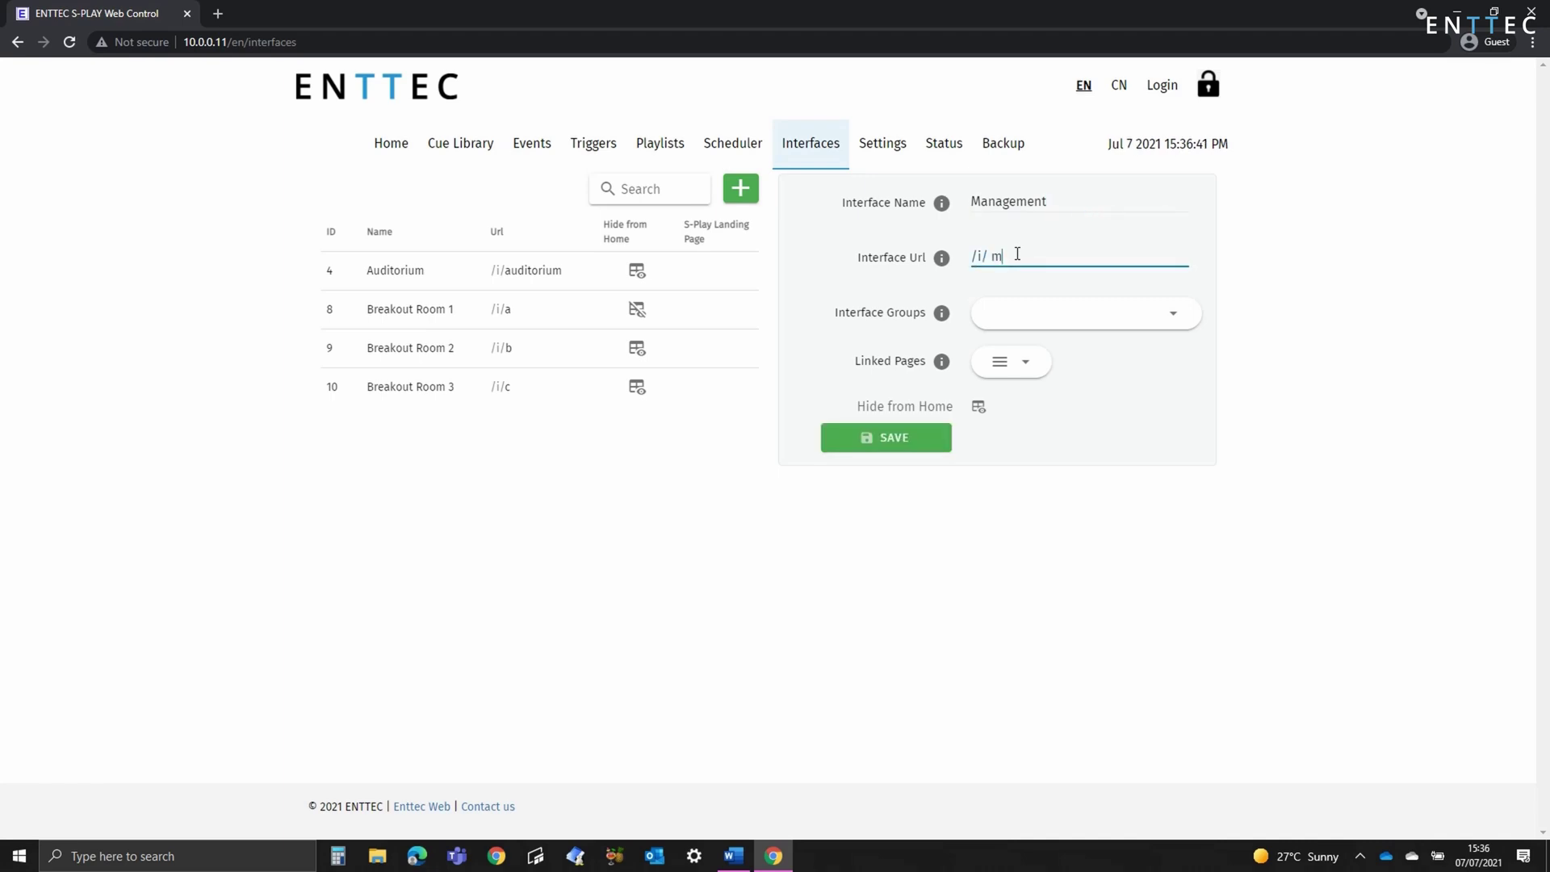
text(gmt)
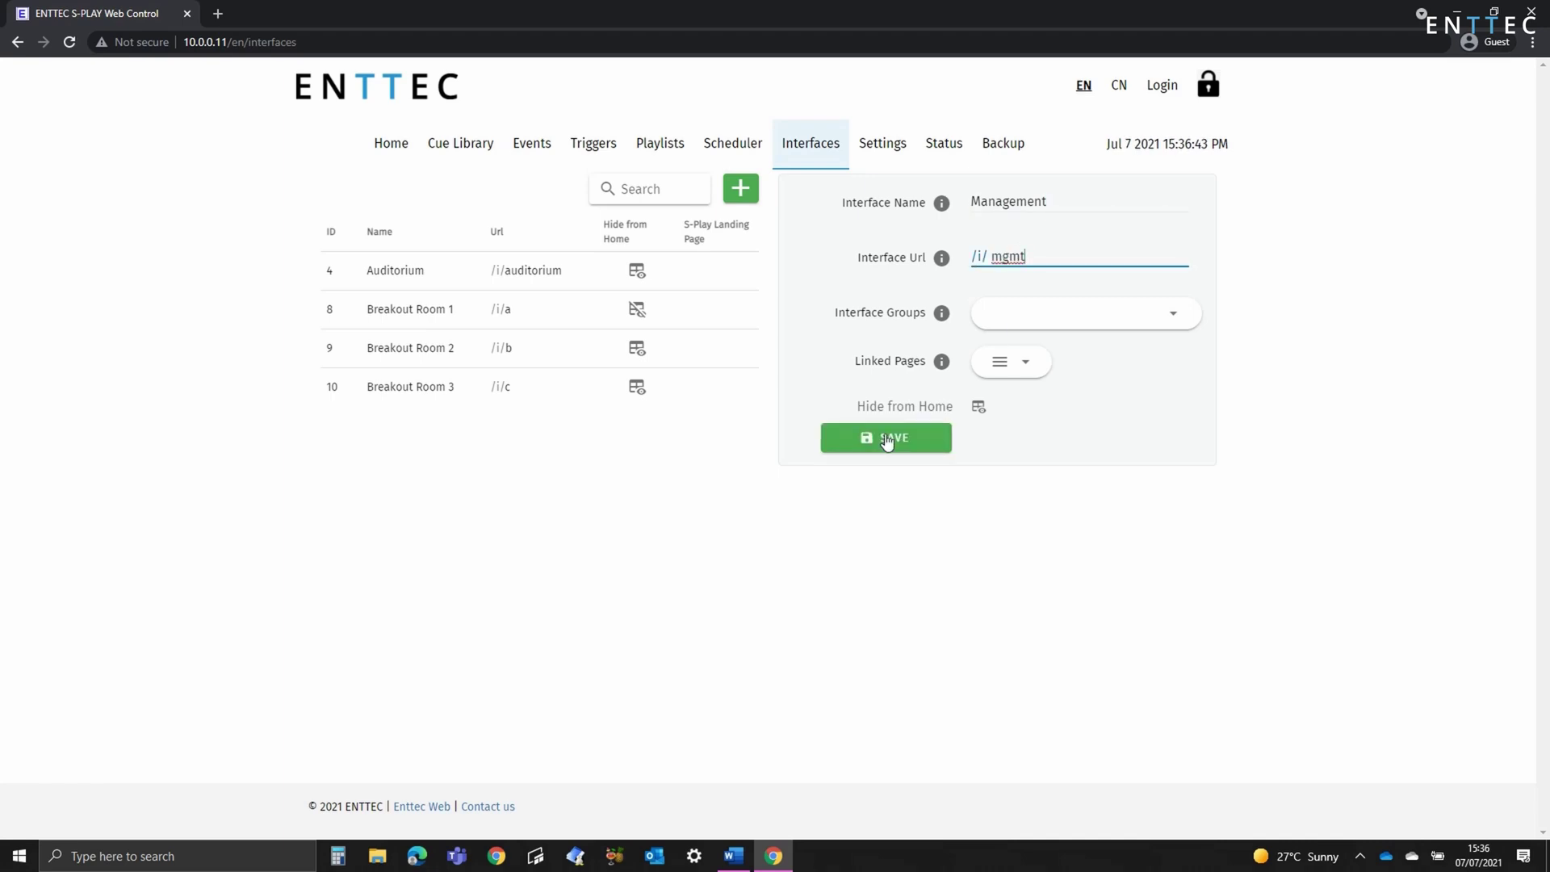
click(888, 440)
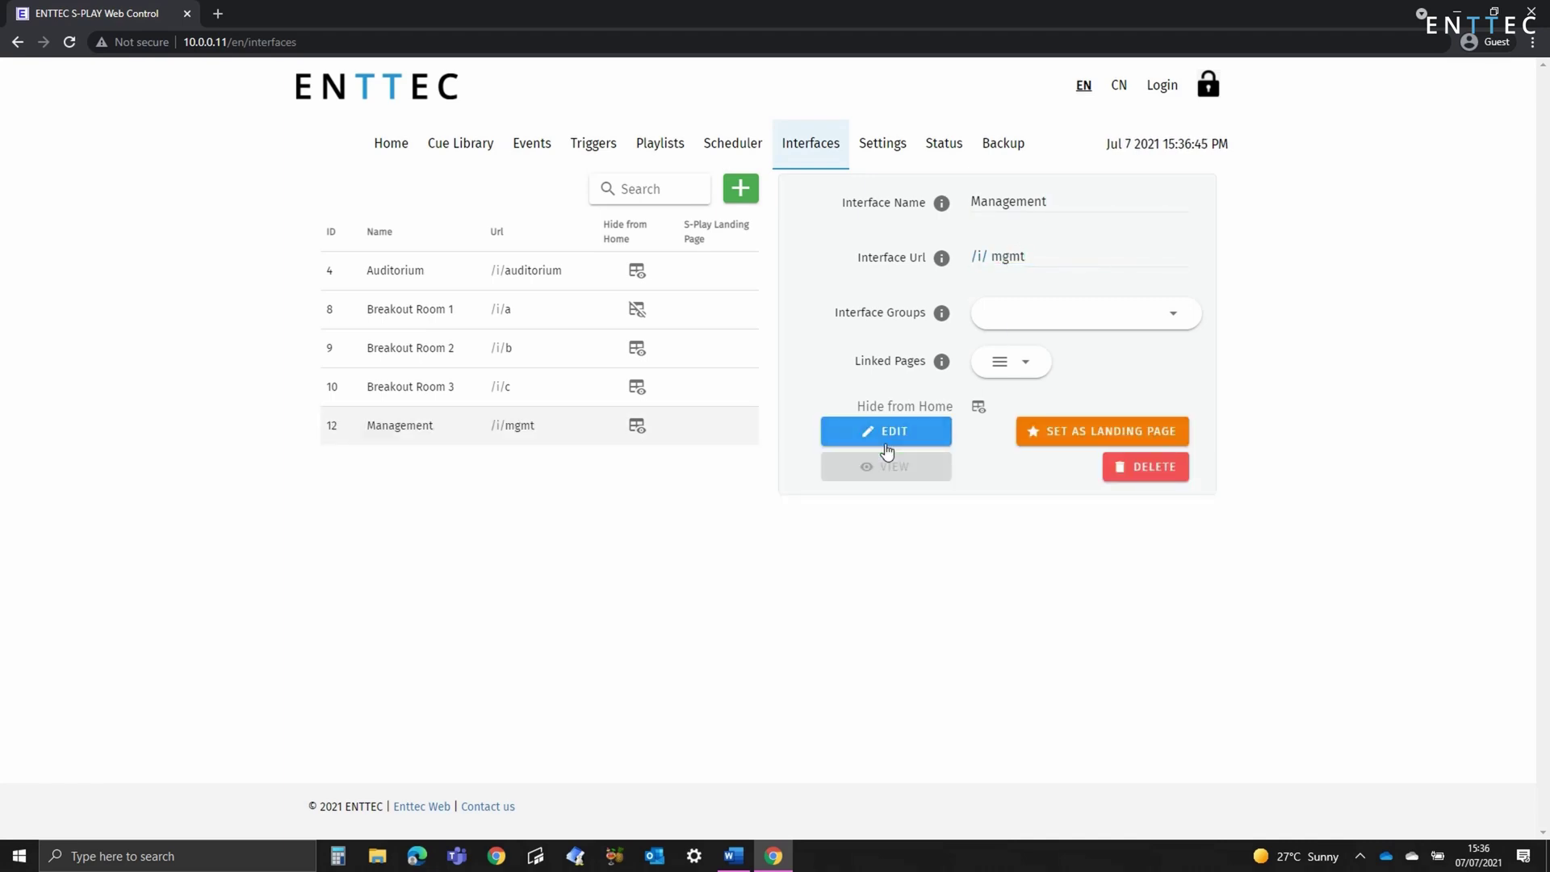
click(901, 440)
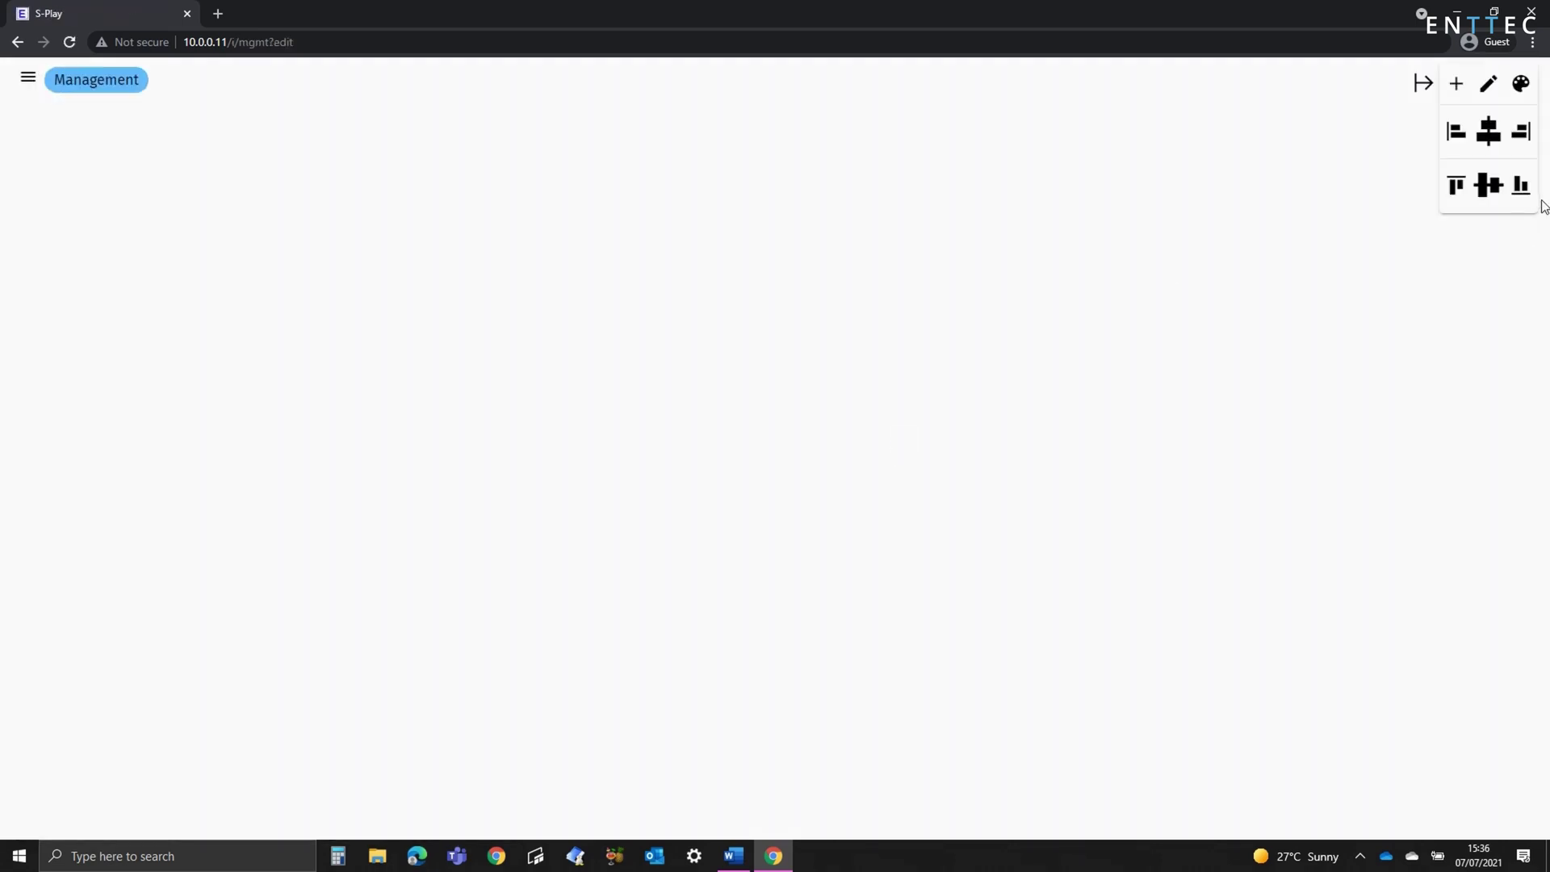
- Add a 55%-wide playlist play widget named 'power up' that runs the 'start up' playlist
click(1457, 84)
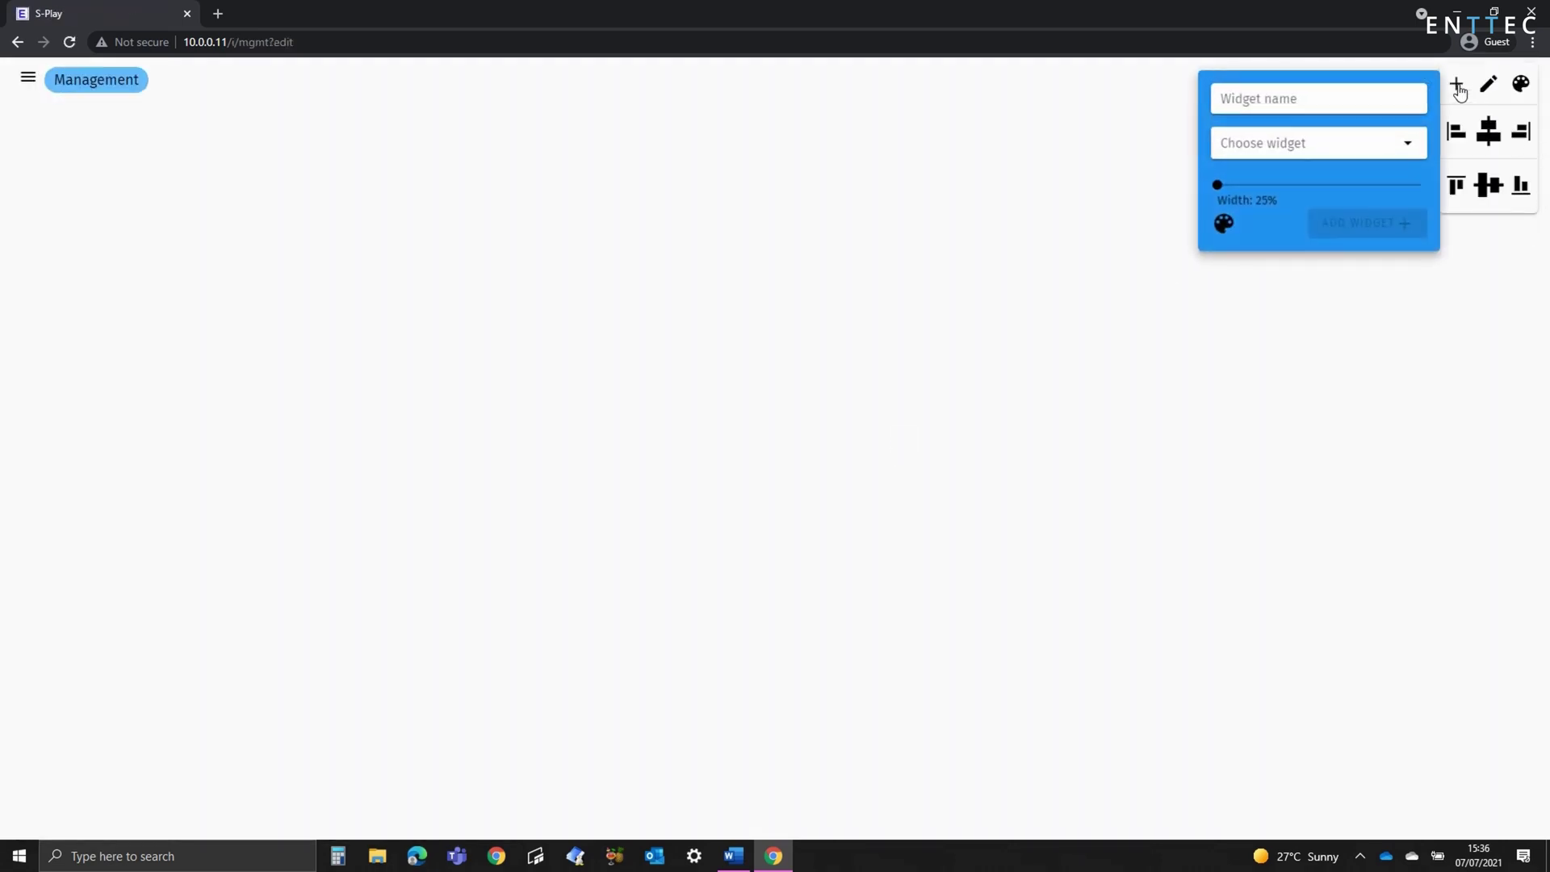
click(1301, 101)
text(power up)
click(1308, 145)
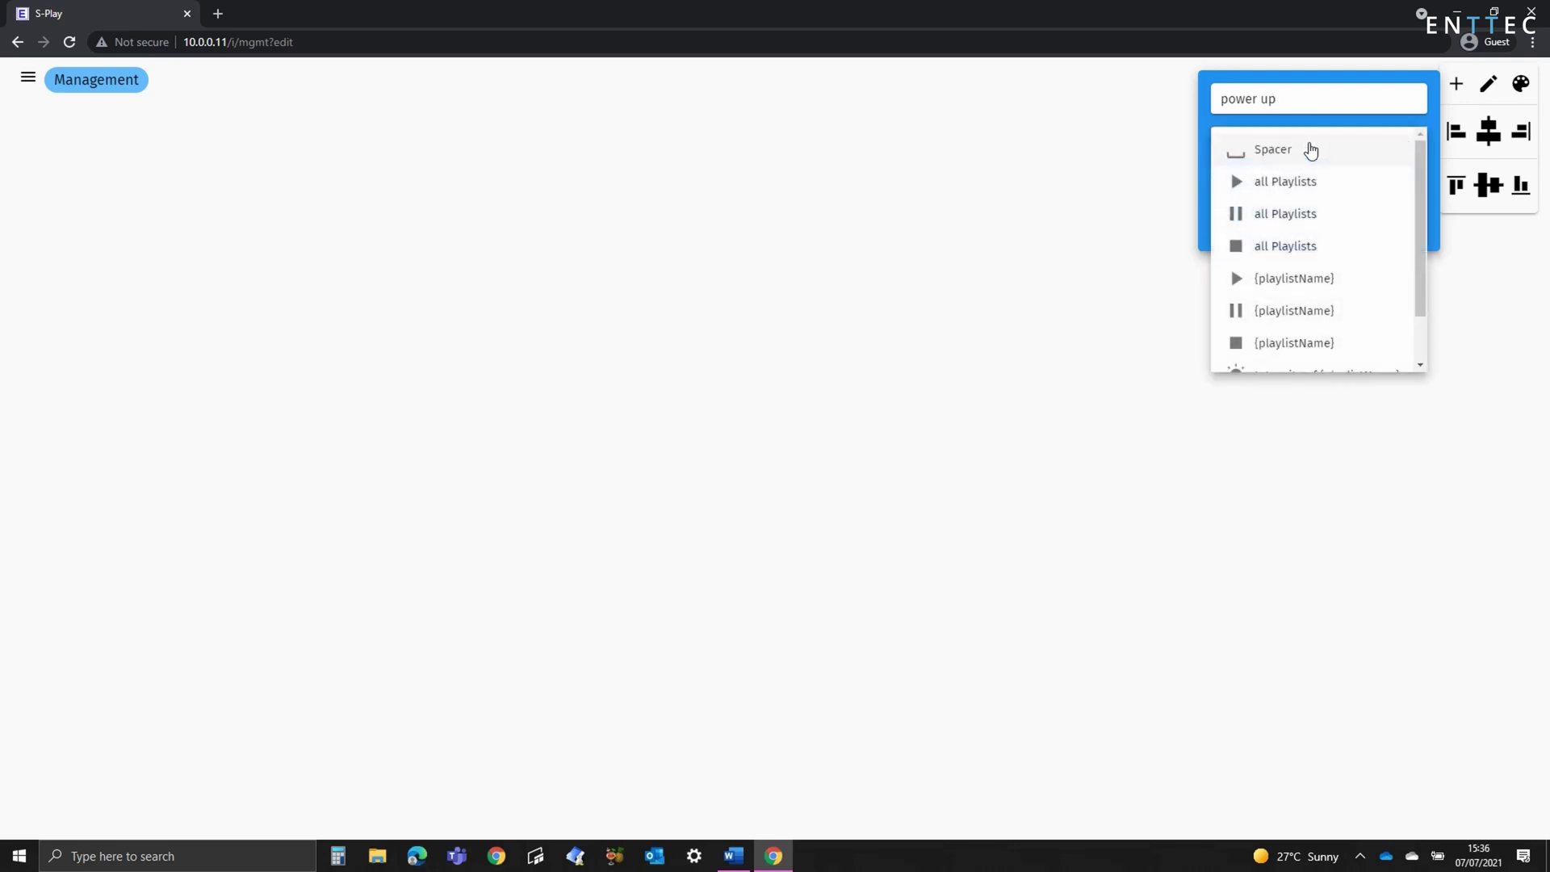
click(1301, 282)
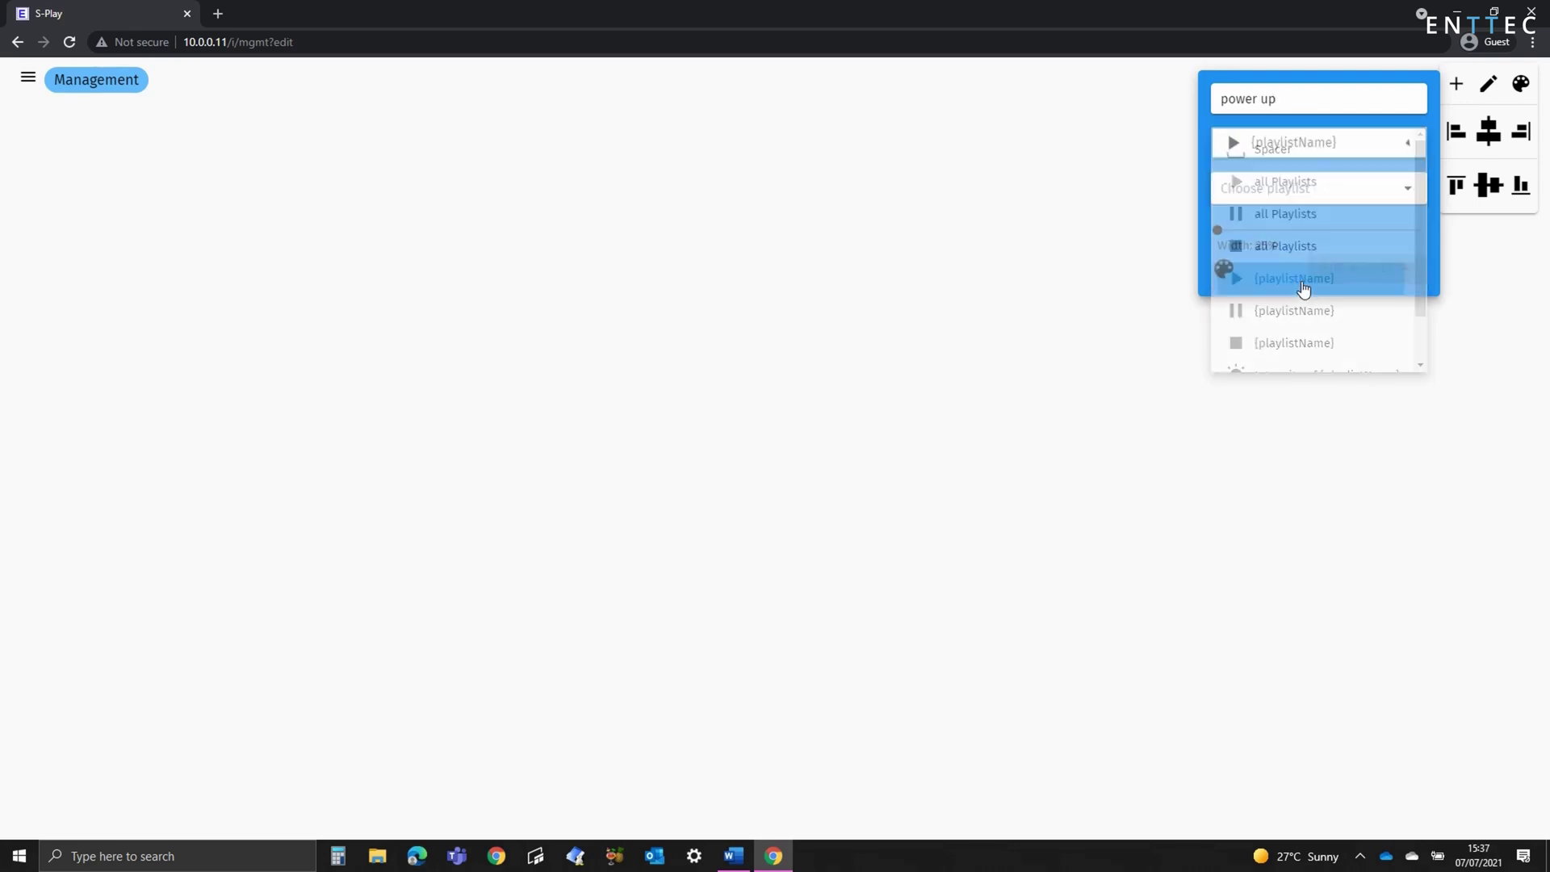
click(1304, 190)
click(1263, 259)
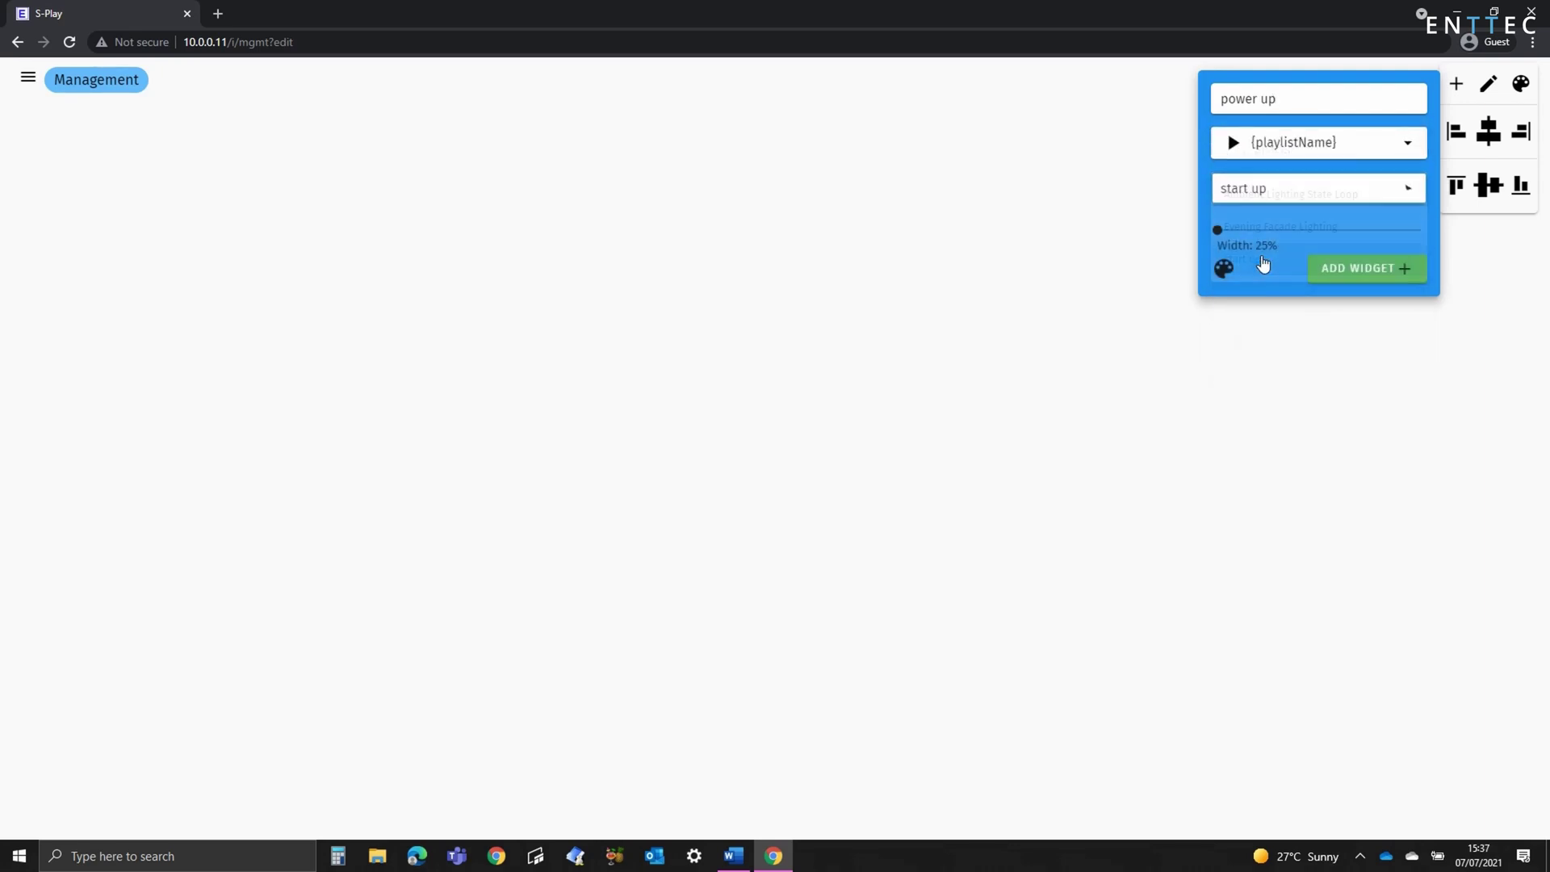
click(1297, 231)
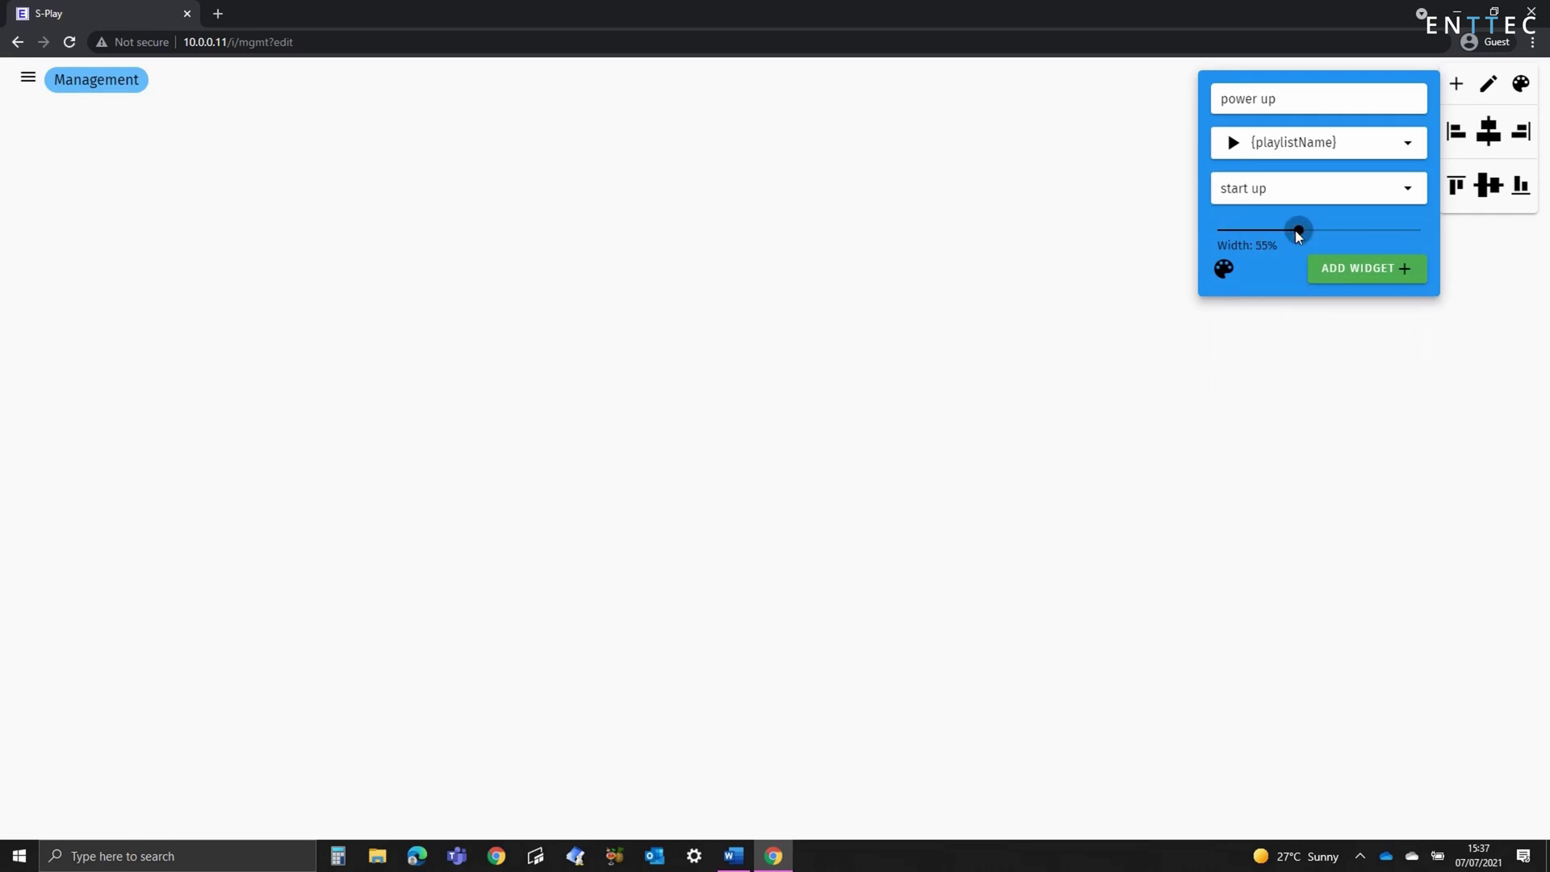
click(1333, 273)
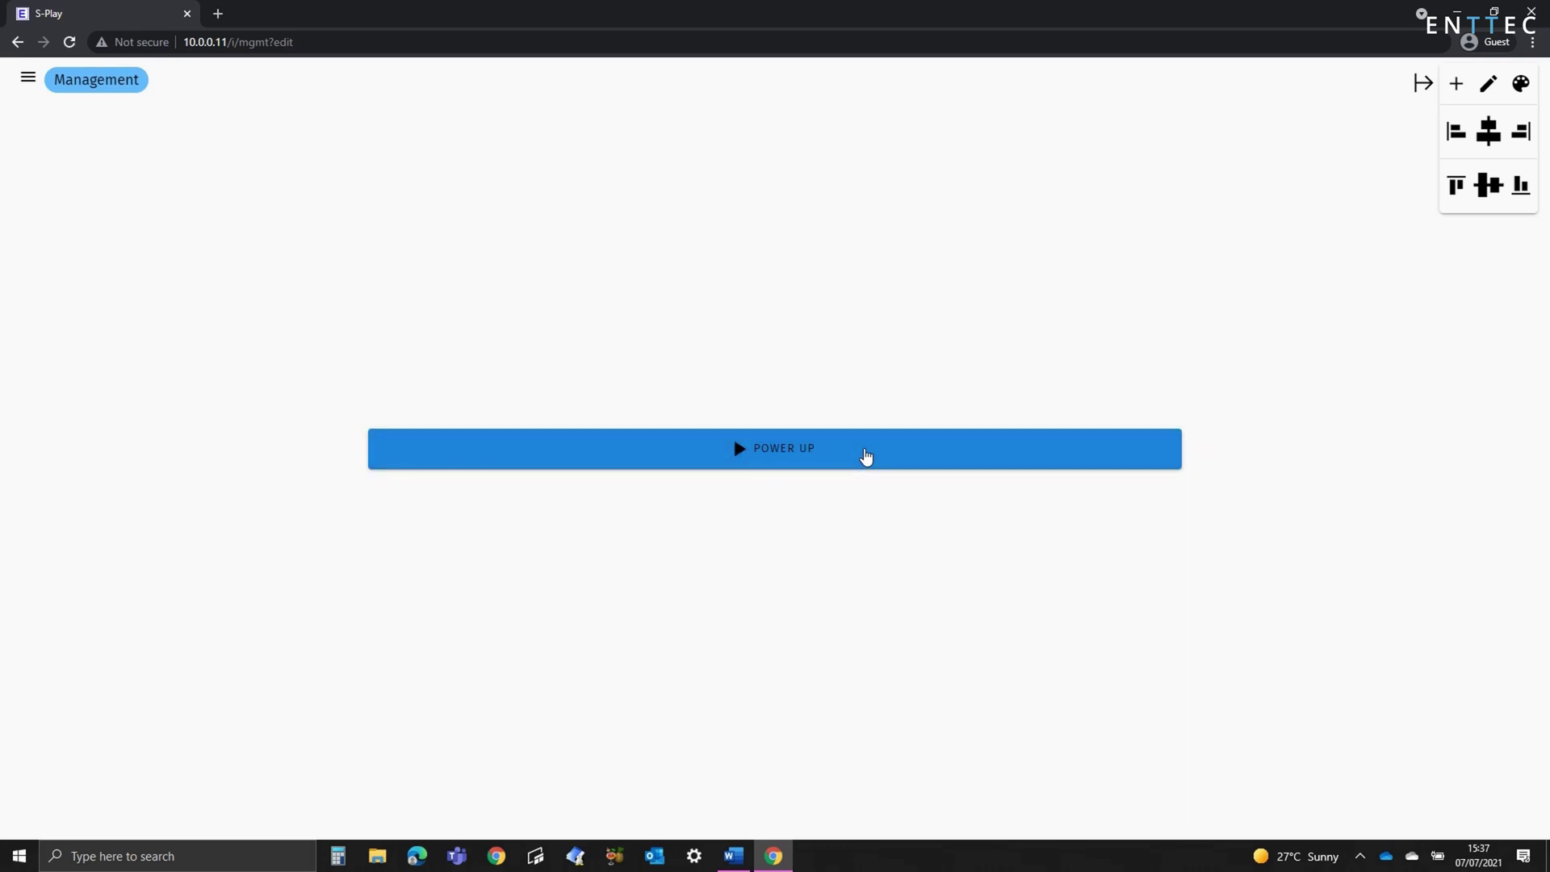
click(865, 456)
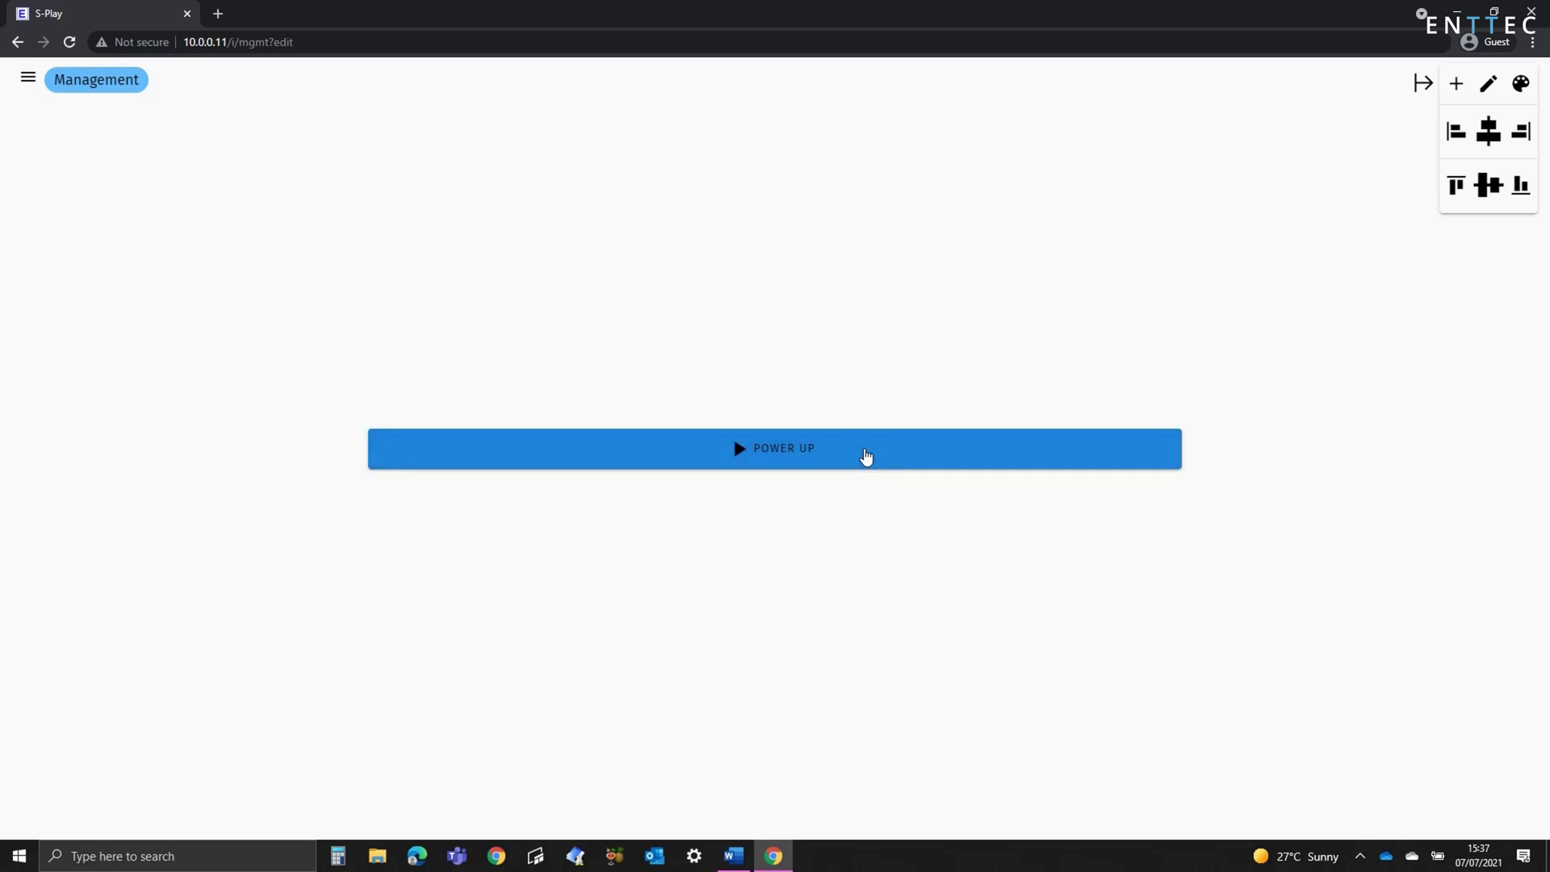